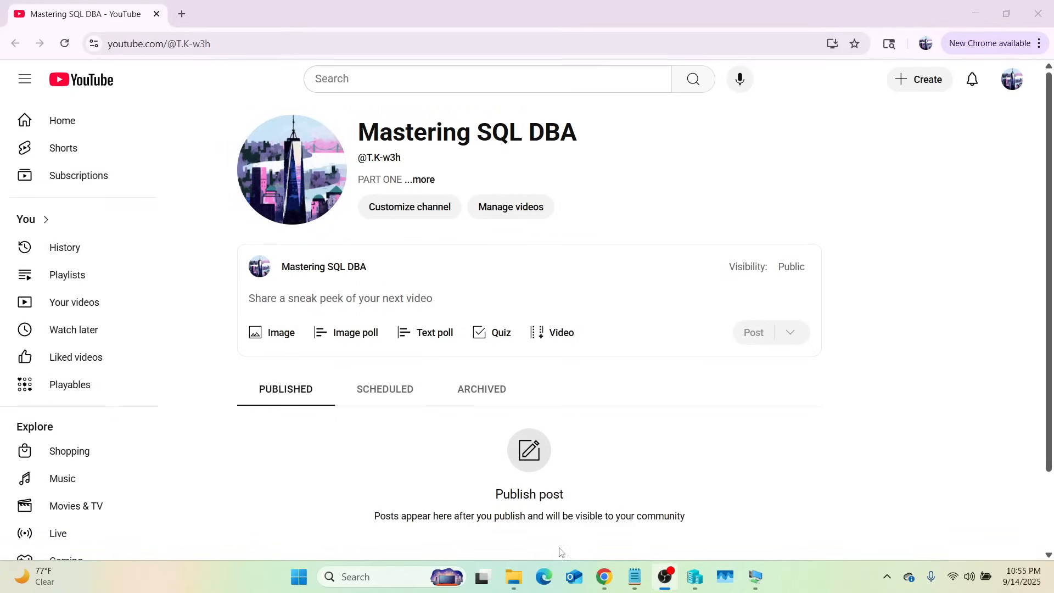
Step: Switch to Notepad and highlight topic 21 on AlwaysOn AG groups, followed by topics 18 and 19, in the course outline
{"action": "mouse_move", "coordinate": [635, 583]}
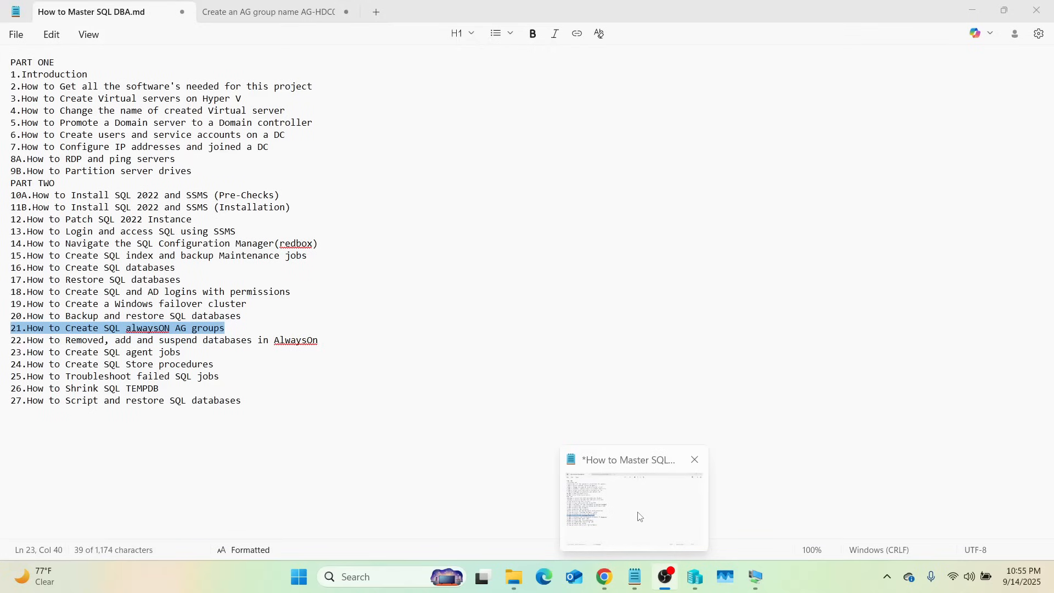
{"action": "left_click", "coordinate": [641, 507]}
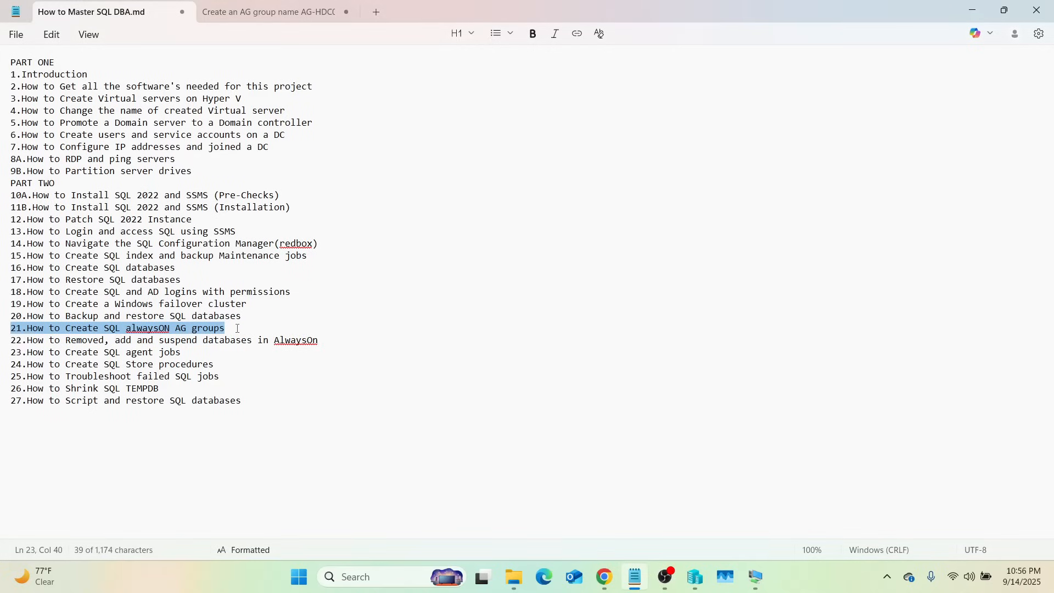
{"action": "left_click_drag", "start_coordinate": [237, 328], "coordinate": [10, 329]}
{"action": "left_click_drag", "start_coordinate": [225, 304], "coordinate": [11, 292]}
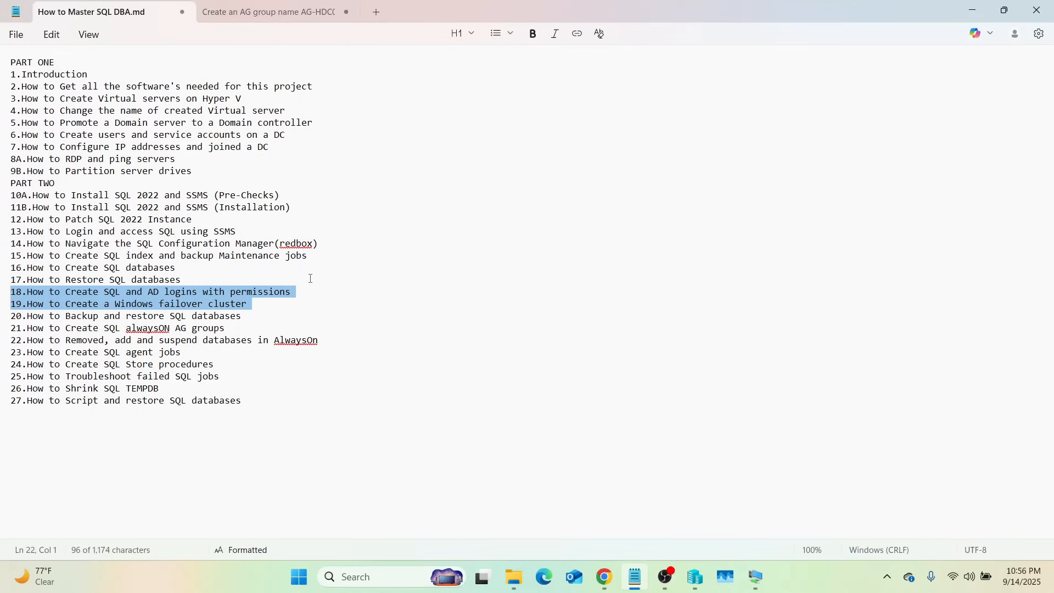
{"action": "left_click_drag", "start_coordinate": [299, 297], "coordinate": [263, 315]}
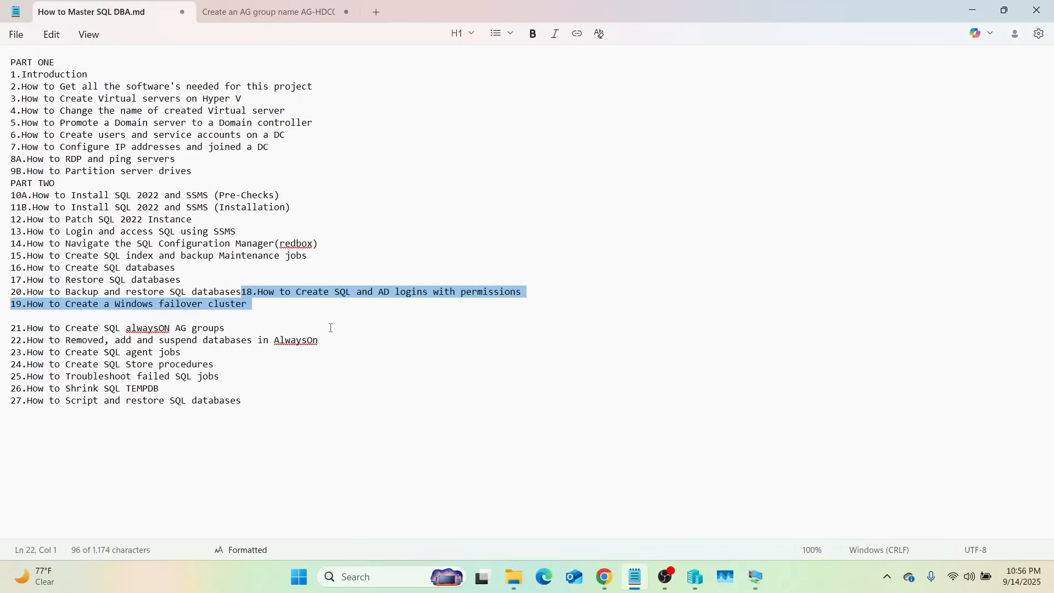
{"action": "right_click", "coordinate": [347, 331]}
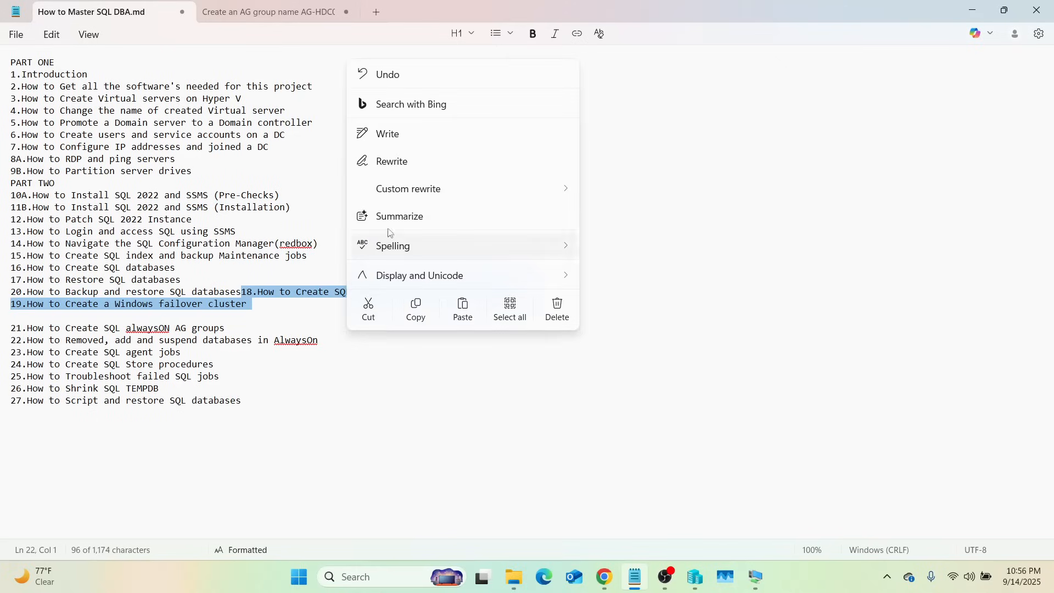
{"action": "left_click", "coordinate": [398, 72]}
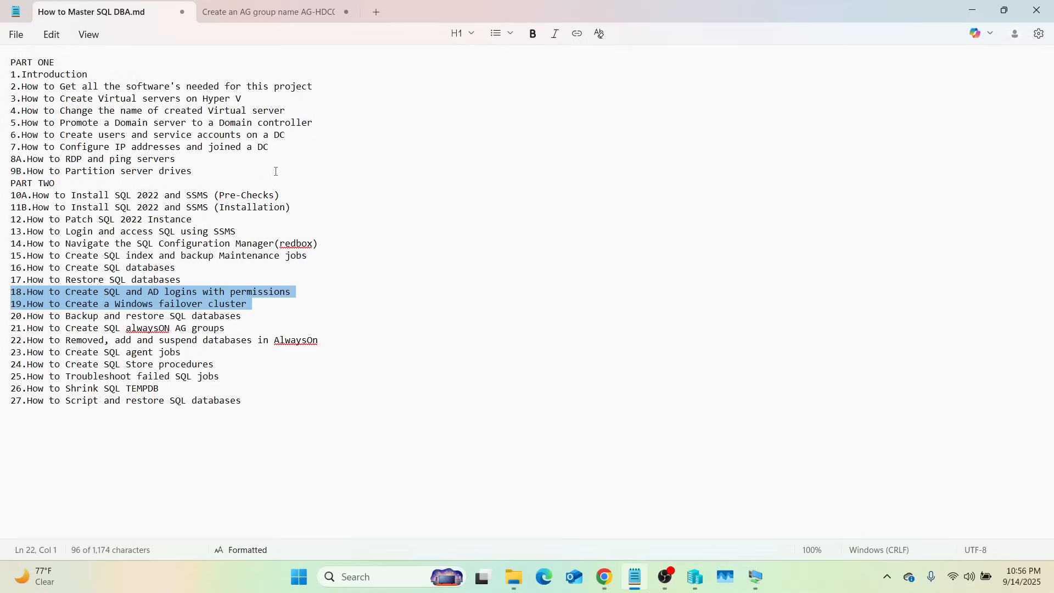
Step: Review the AG-HDC01 requirements note, highlighting the listener name, the readonly replica setting and the hdc-sql01 server
{"action": "left_click", "coordinate": [286, 10]}
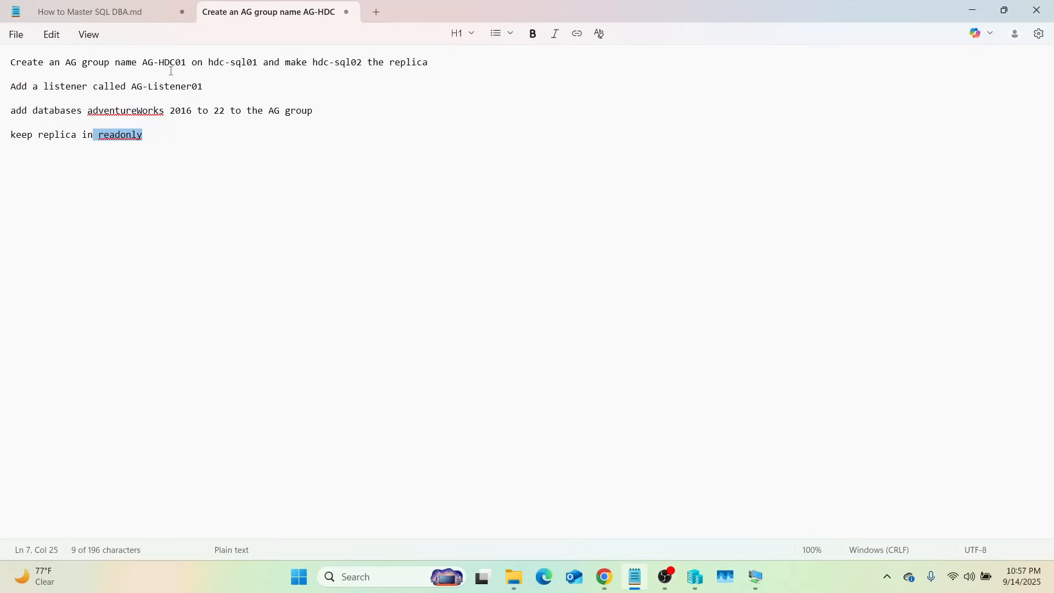
{"action": "triple_click", "coordinate": [252, 71]}
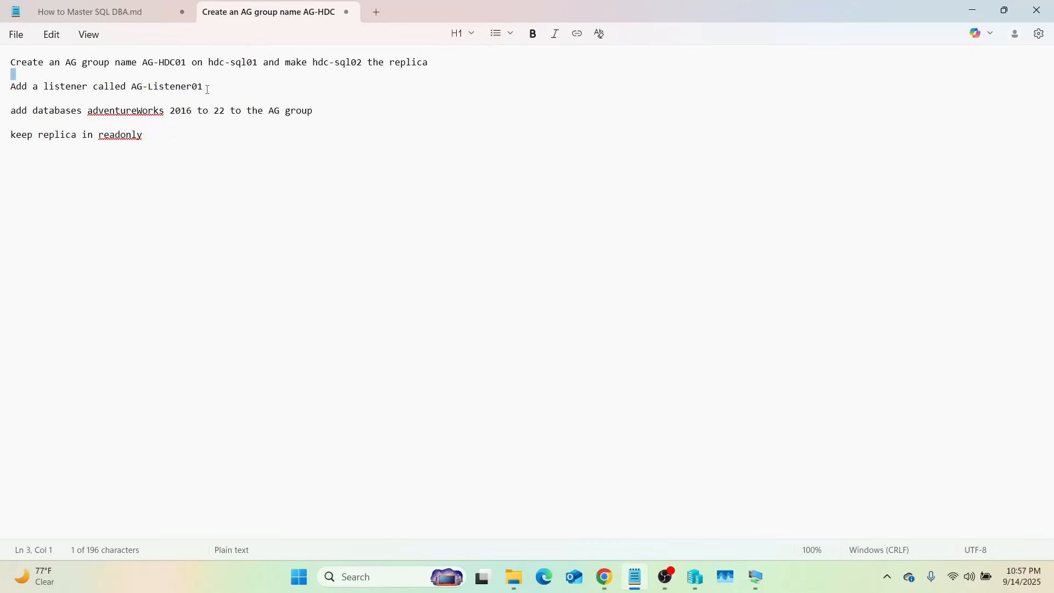
{"action": "left_click_drag", "start_coordinate": [206, 88], "coordinate": [147, 92]}
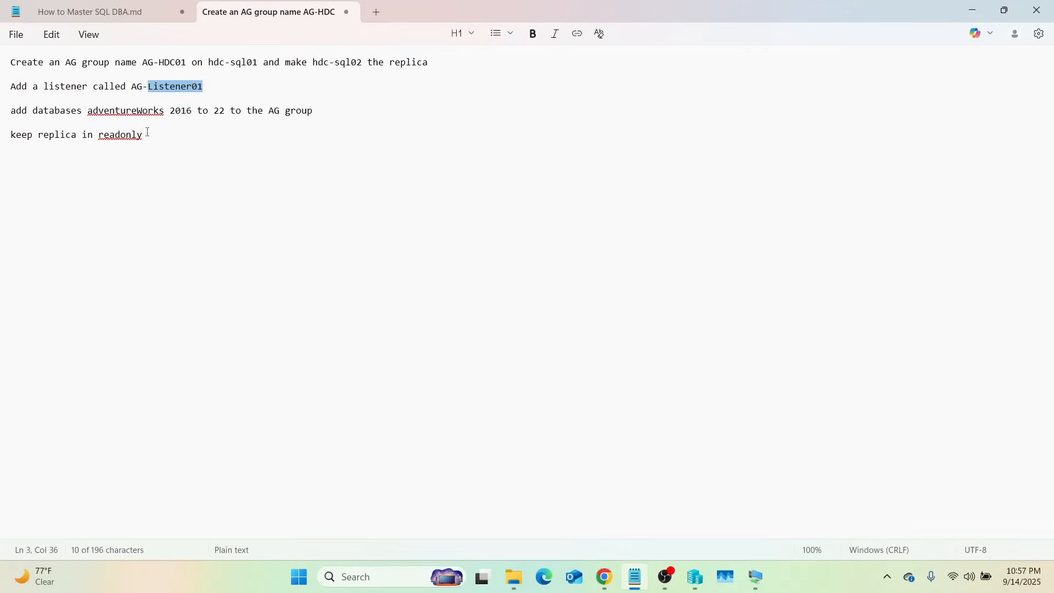
{"action": "left_click_drag", "start_coordinate": [144, 135], "coordinate": [100, 141]}
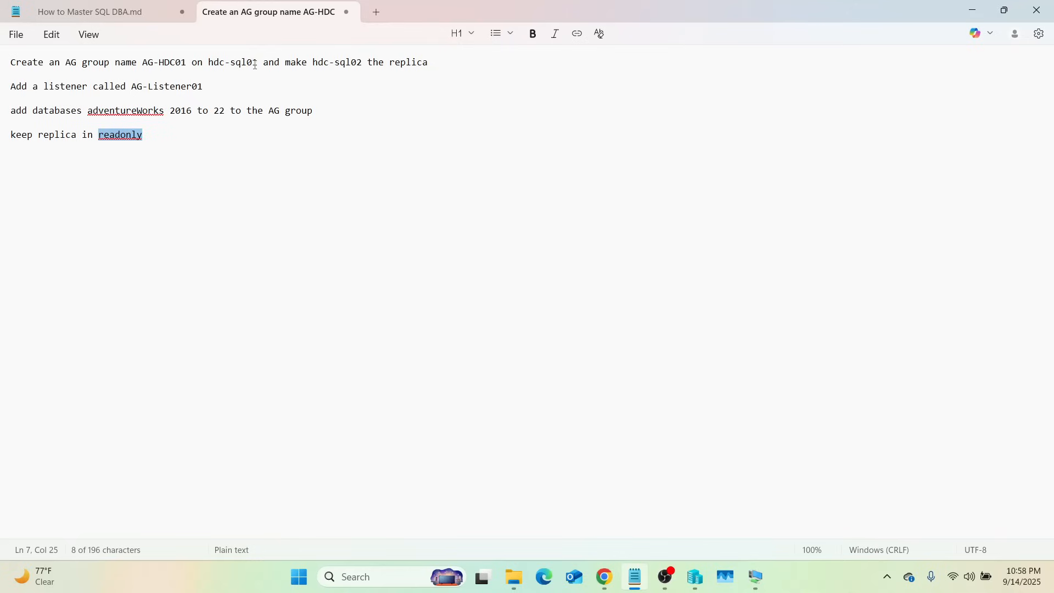
{"action": "left_click_drag", "start_coordinate": [257, 62], "coordinate": [208, 63]}
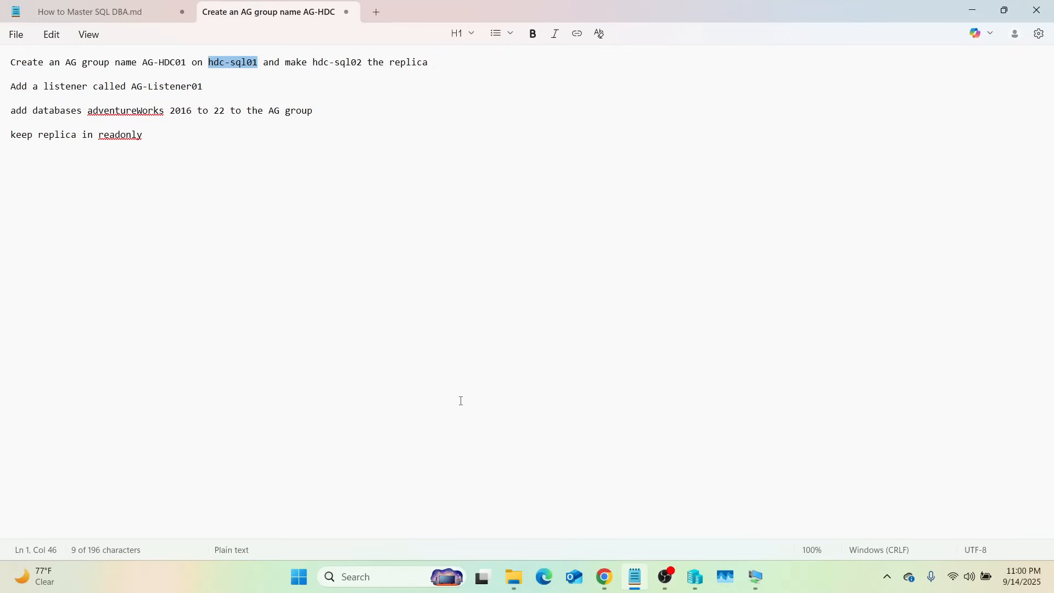
Step: Switch to Hyper-V Manager, select the DOMAIN virtual machine, and bring up its connection window
{"action": "left_click", "coordinate": [696, 588]}
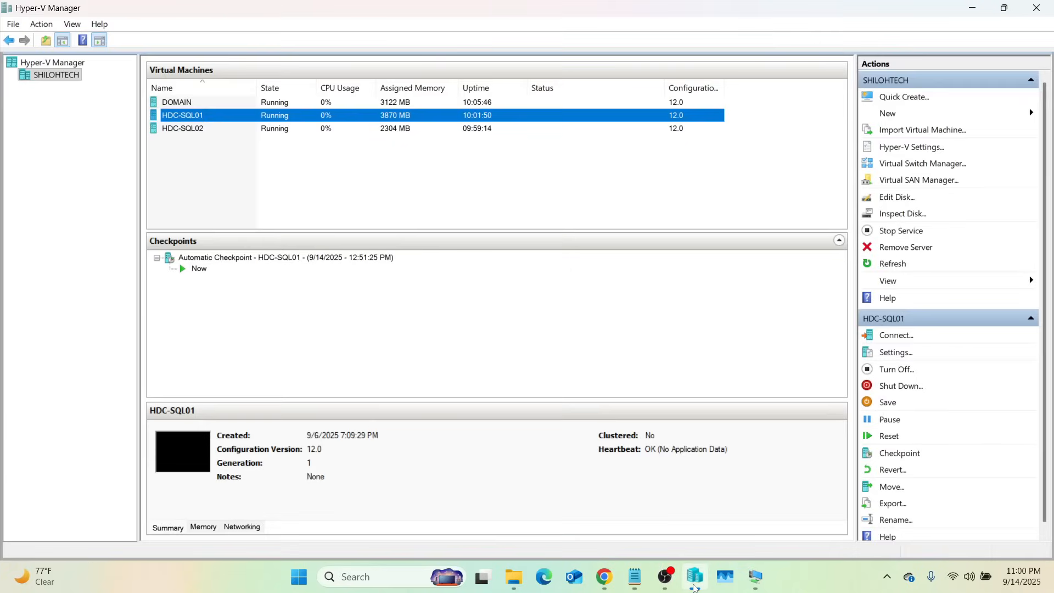
{"action": "left_click", "coordinate": [188, 106]}
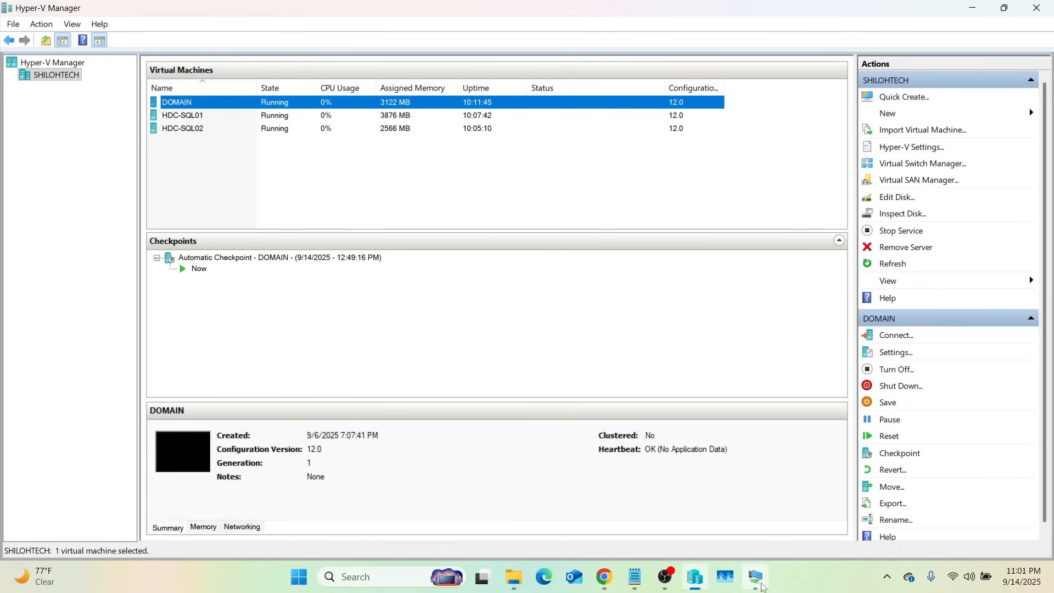
{"action": "mouse_move", "coordinate": [755, 577]}
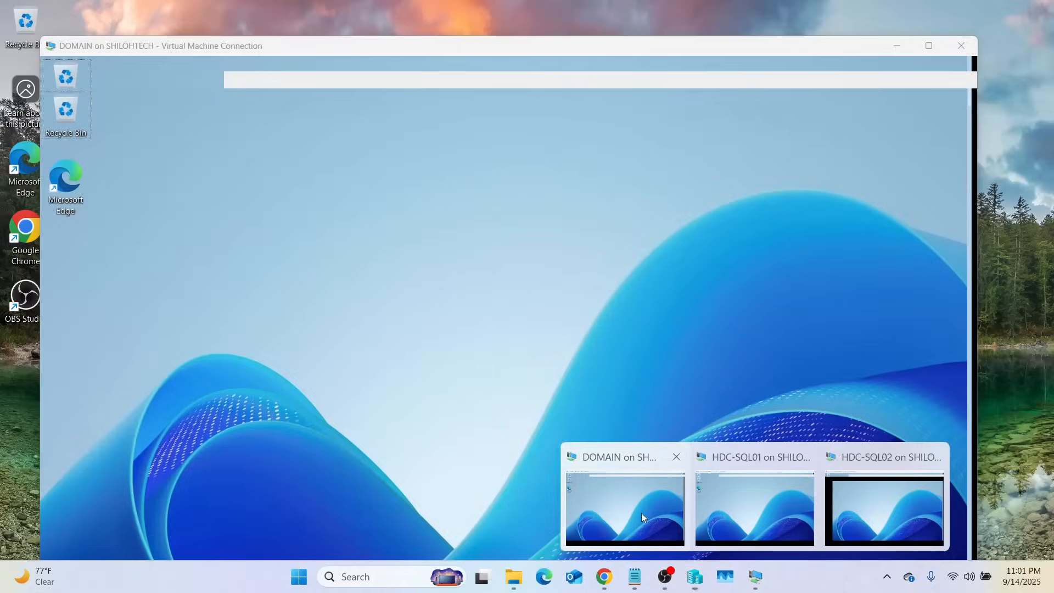
{"action": "left_click", "coordinate": [641, 512]}
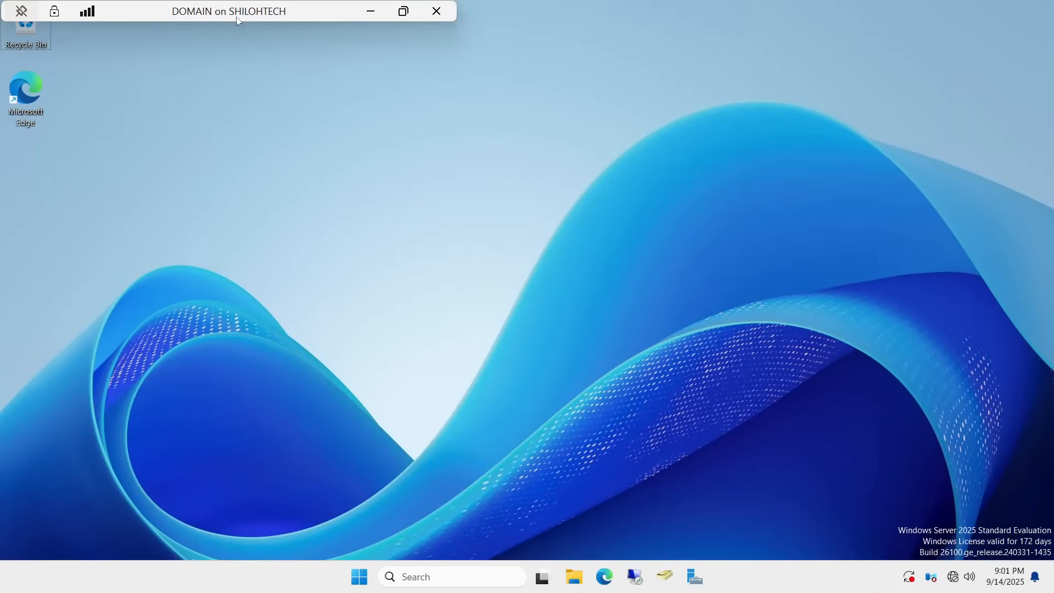
Step: Open Failover Cluster Manager for SQLCluster01 from Server Manager's local server properties and list the cluster's nodes
{"action": "left_click", "coordinate": [693, 578]}
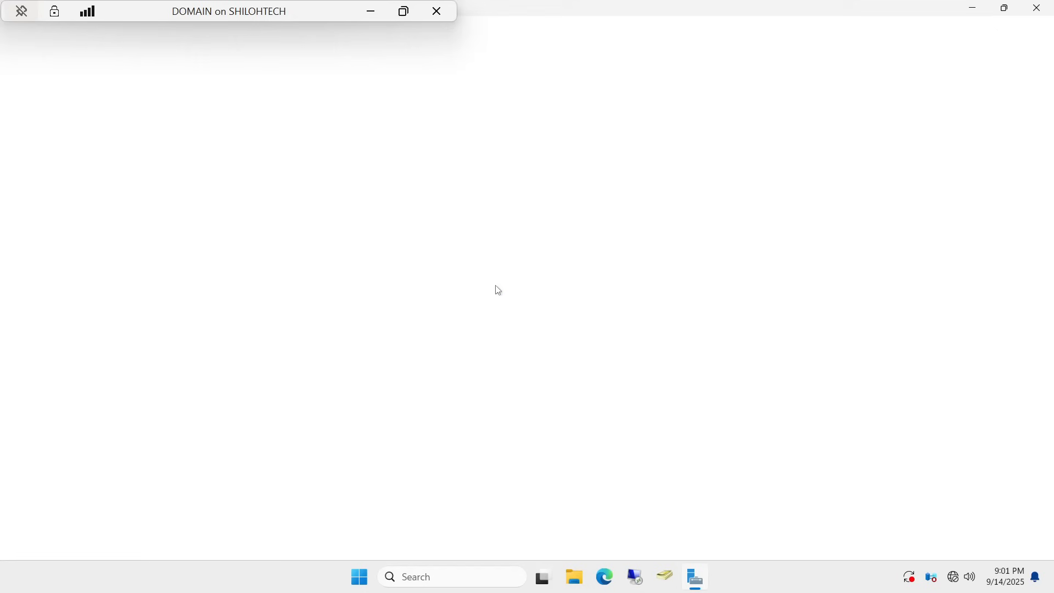
{"action": "left_click", "coordinate": [57, 101]}
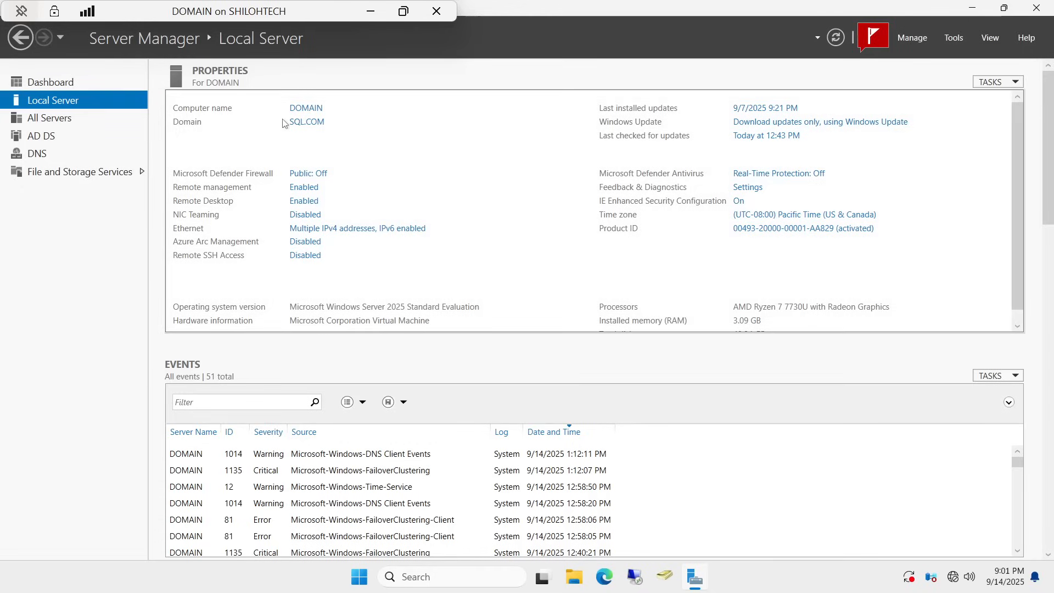
{"action": "left_click", "coordinate": [48, 117]}
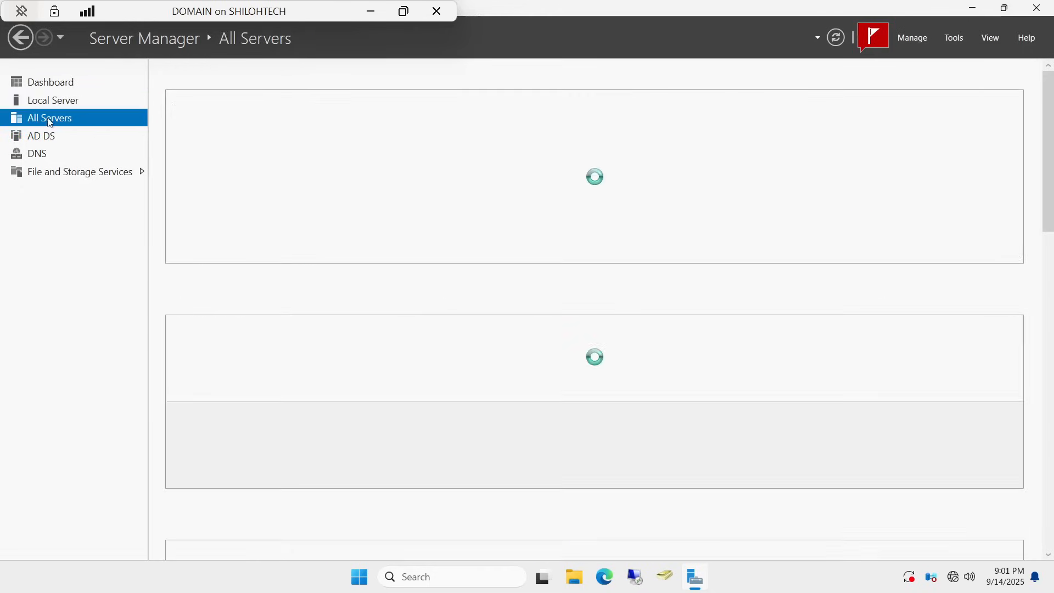
{"action": "left_click", "coordinate": [49, 102]}
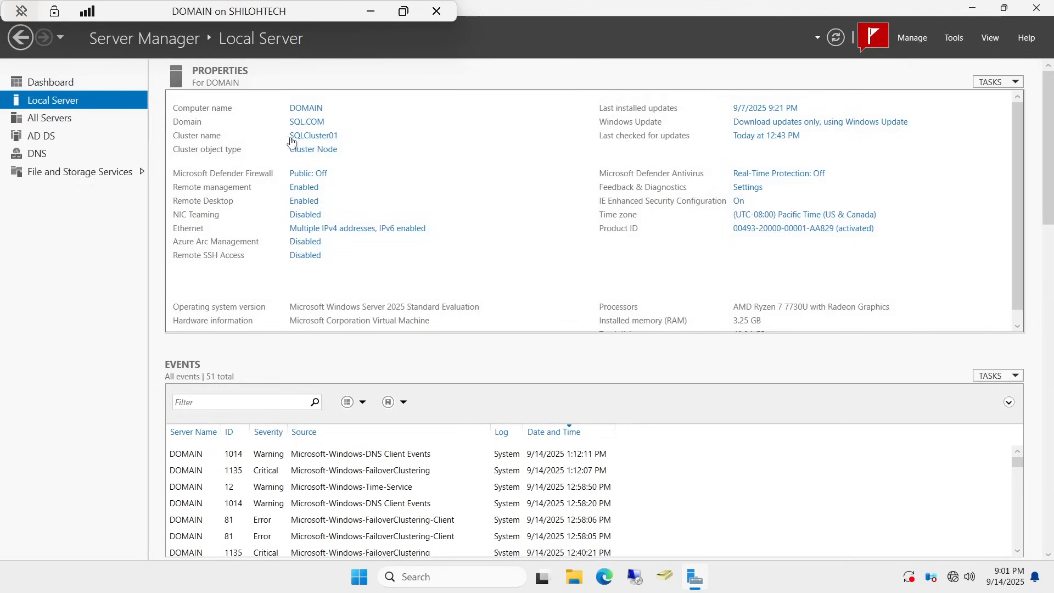
{"action": "left_click", "coordinate": [317, 138]}
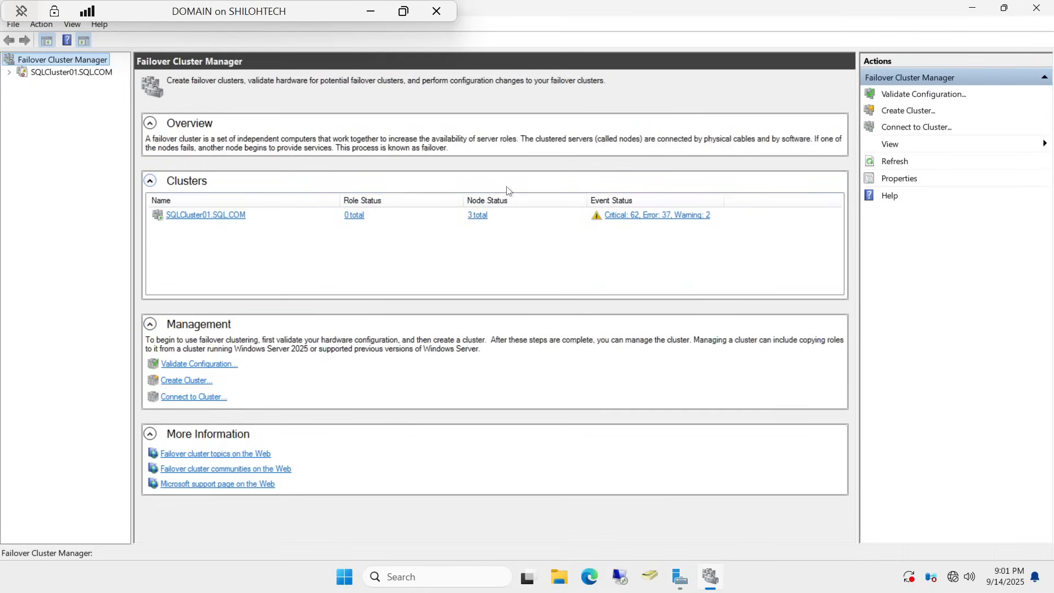
{"action": "left_click", "coordinate": [475, 215]}
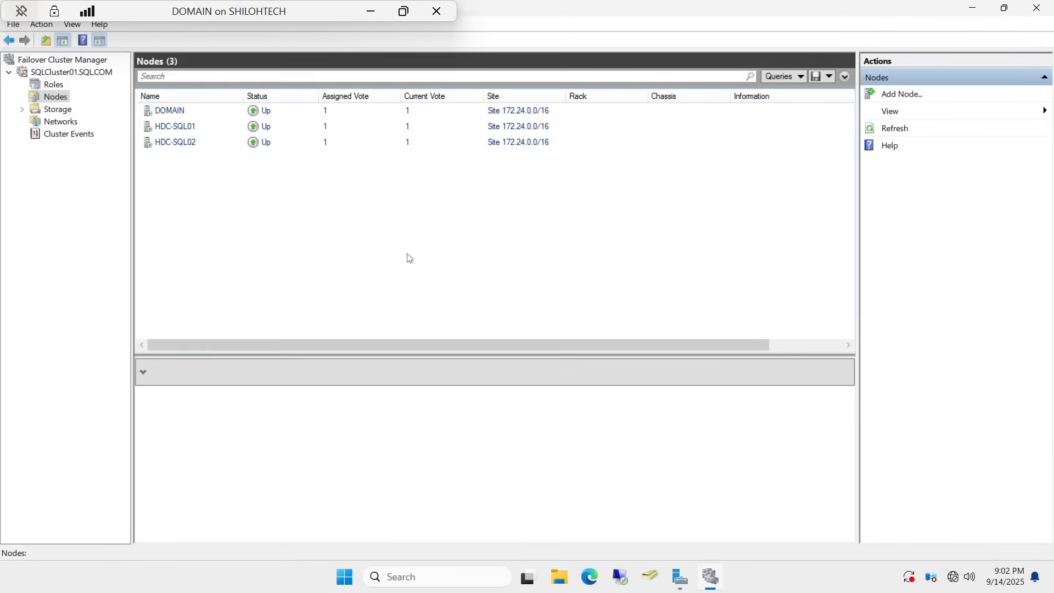
Step: Stop the cluster service on the HDC-SQL01 node
{"action": "left_click", "coordinate": [174, 132]}
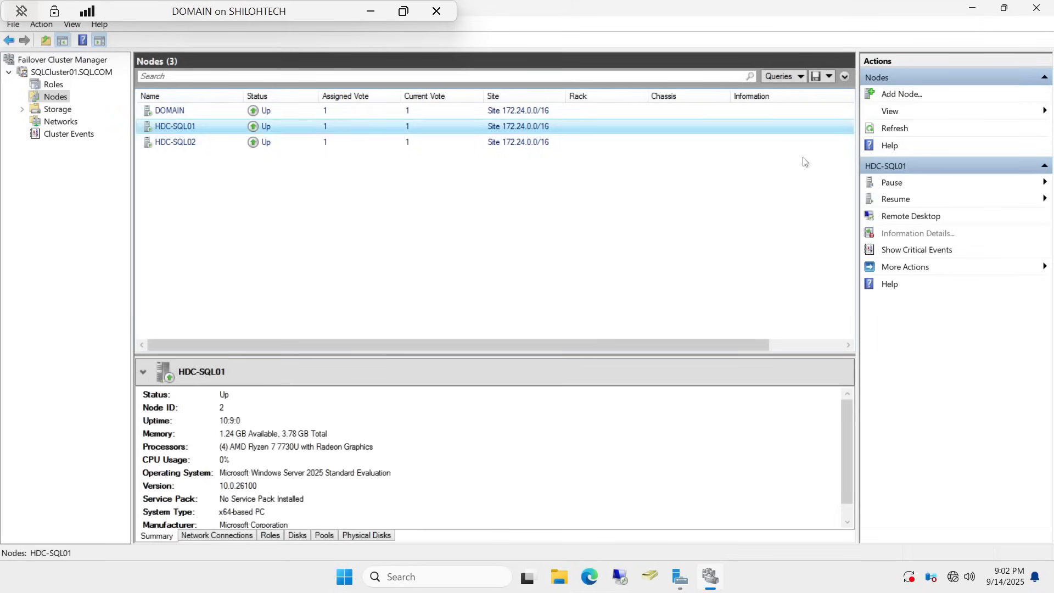
{"action": "left_click", "coordinate": [912, 271]}
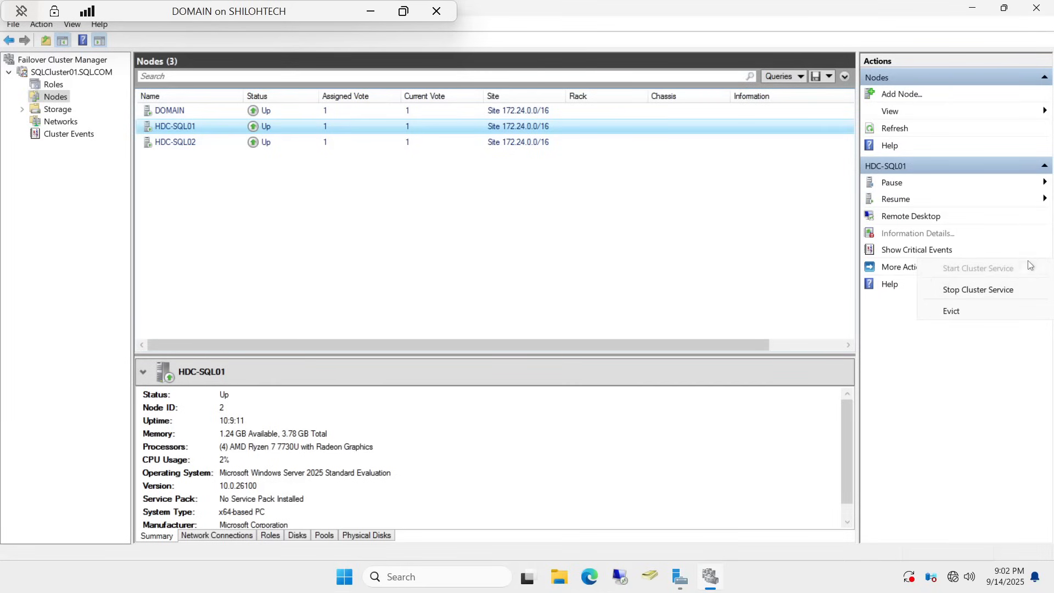
{"action": "left_click", "coordinate": [979, 291]}
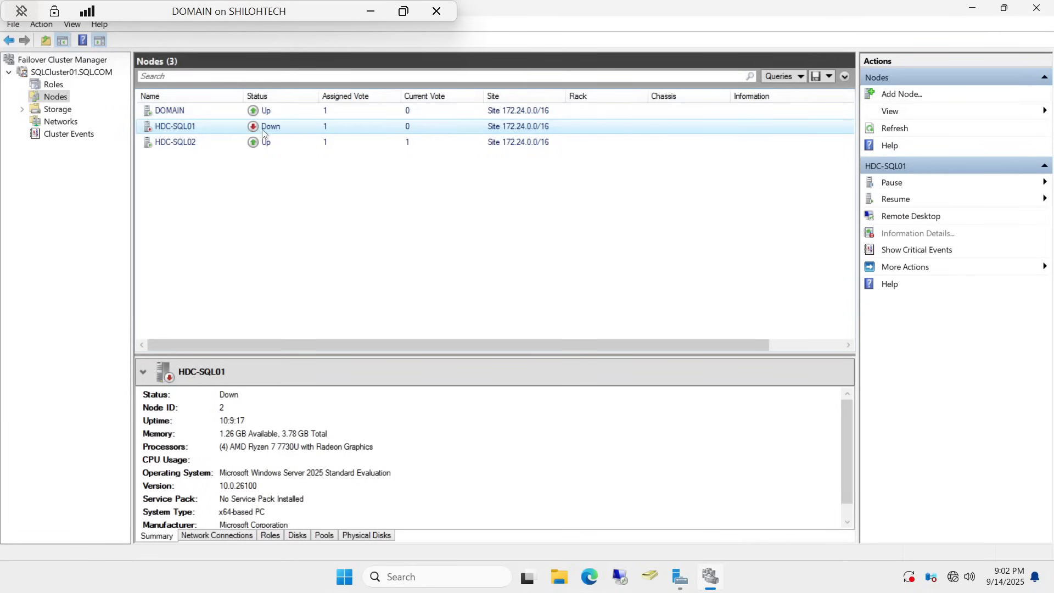
Step: Start the cluster service on the HDC-SQL01 node again
{"action": "left_click", "coordinate": [909, 269]}
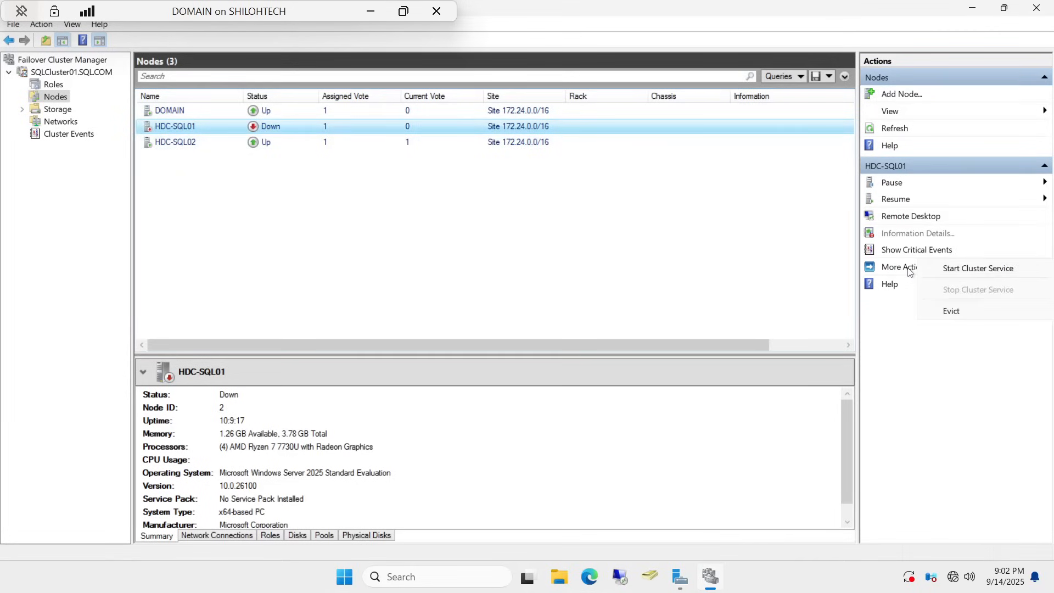
{"action": "left_click", "coordinate": [981, 269]}
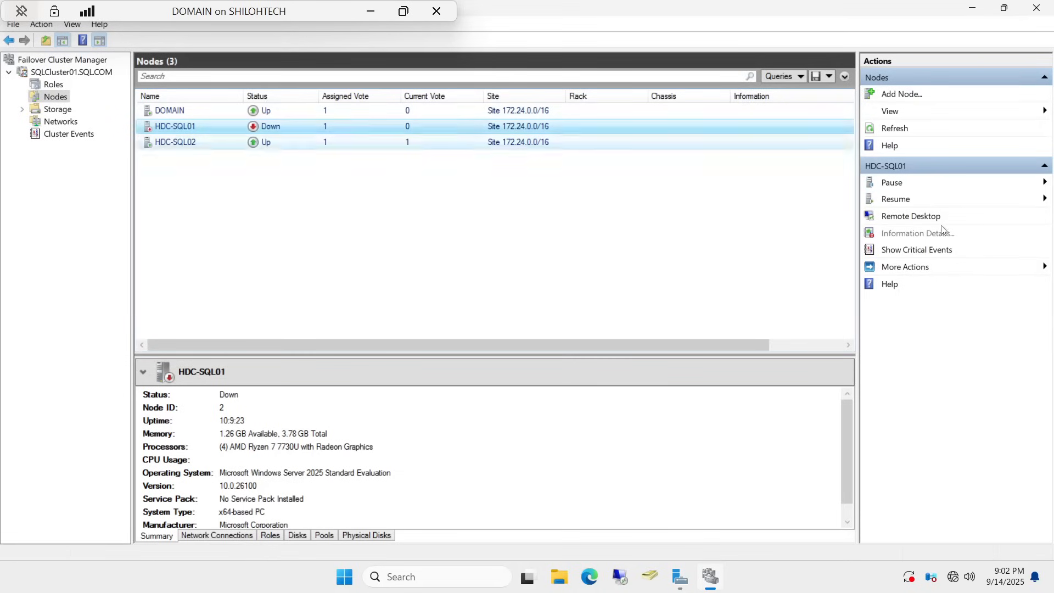
{"action": "left_click", "coordinate": [919, 271]}
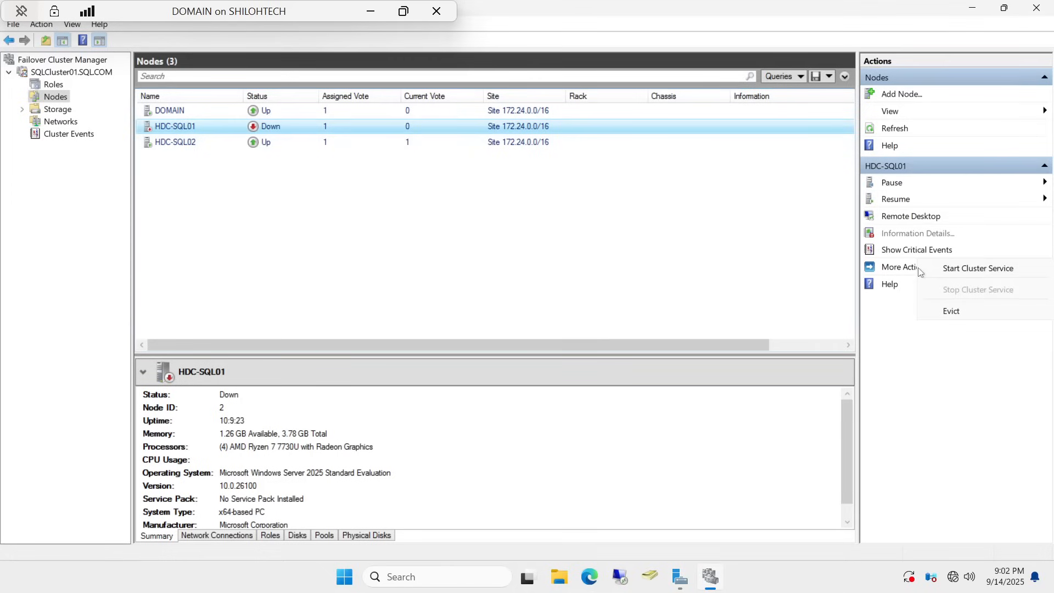
{"action": "left_click", "coordinate": [993, 269]}
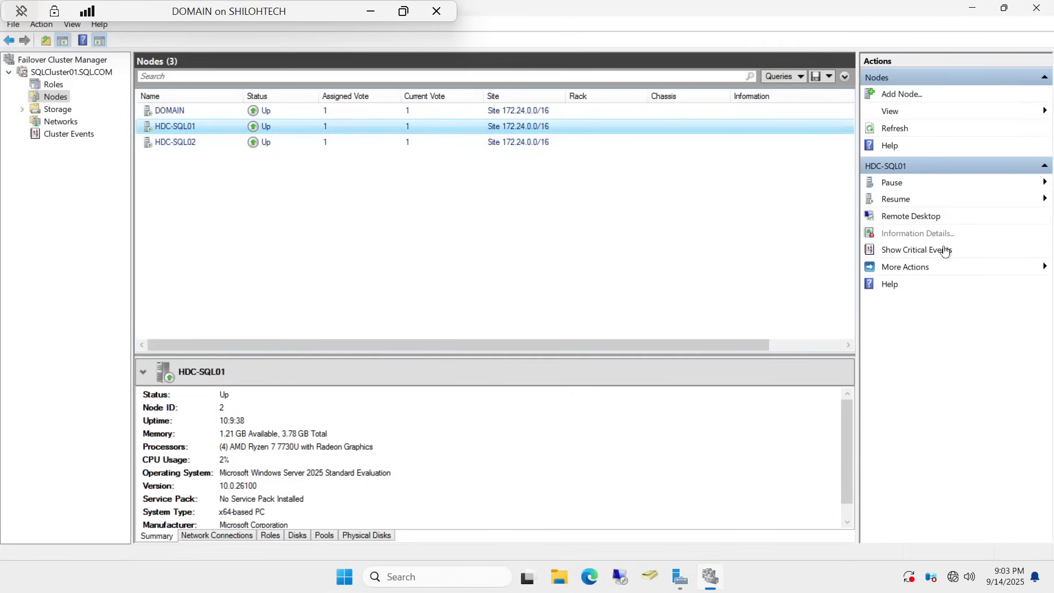
{"action": "left_click", "coordinate": [916, 269]}
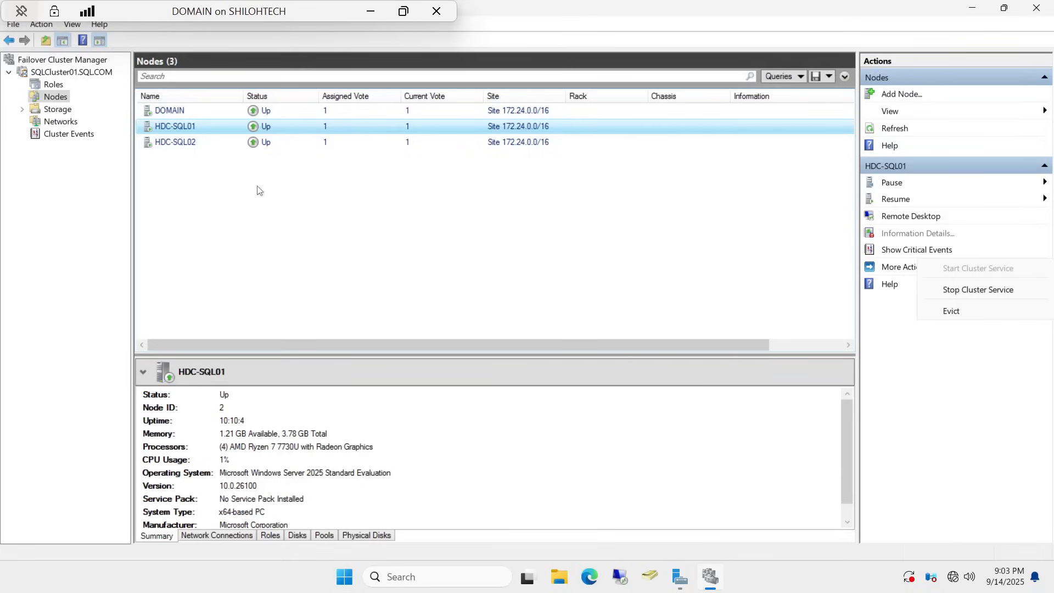
{"action": "left_click", "coordinate": [566, 247]}
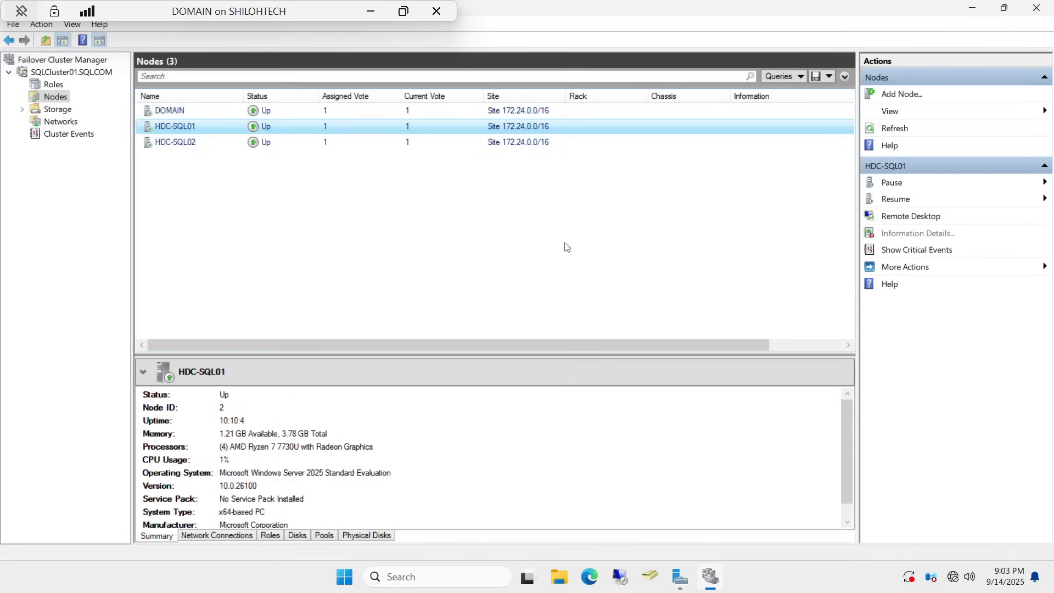
Step: Leave the DOMAIN machine, switch to the HDC-SQL01 virtual machine and launch SQL Server Management Studio
{"action": "left_click", "coordinate": [369, 12]}
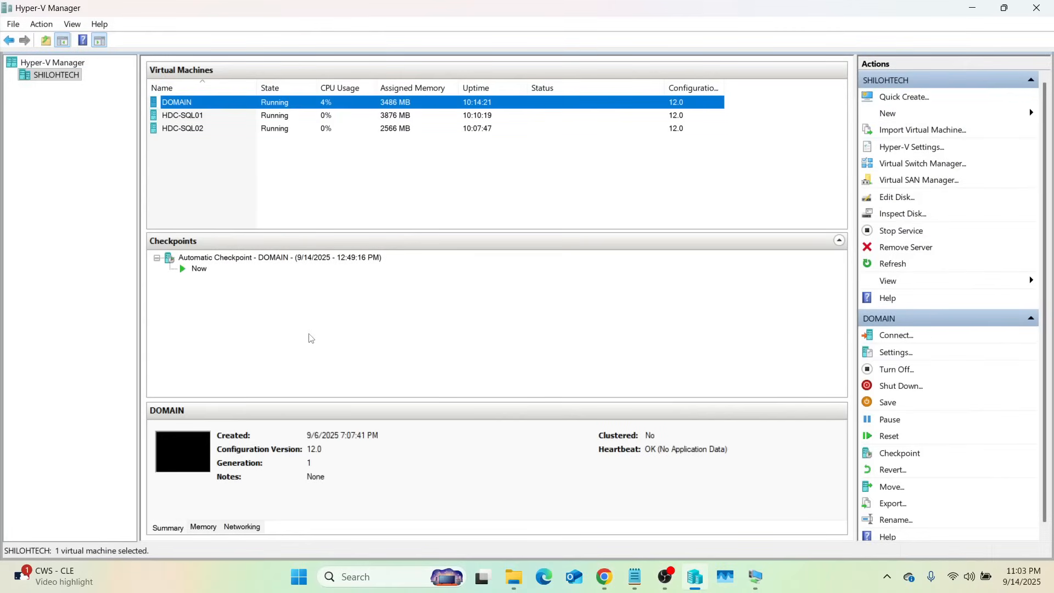
{"action": "mouse_move", "coordinate": [725, 577]}
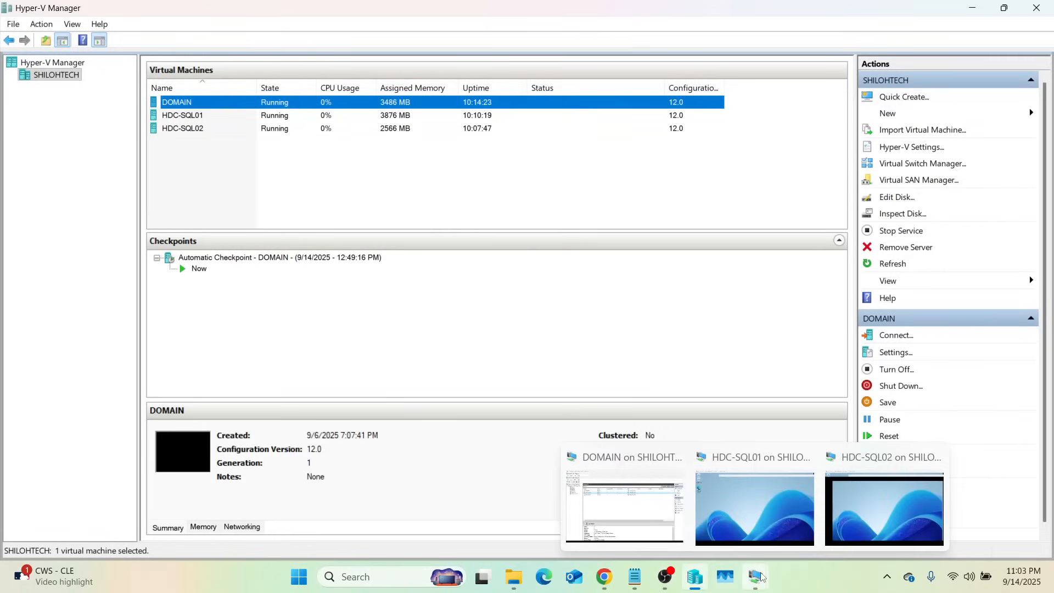
{"action": "mouse_move", "coordinate": [728, 536]}
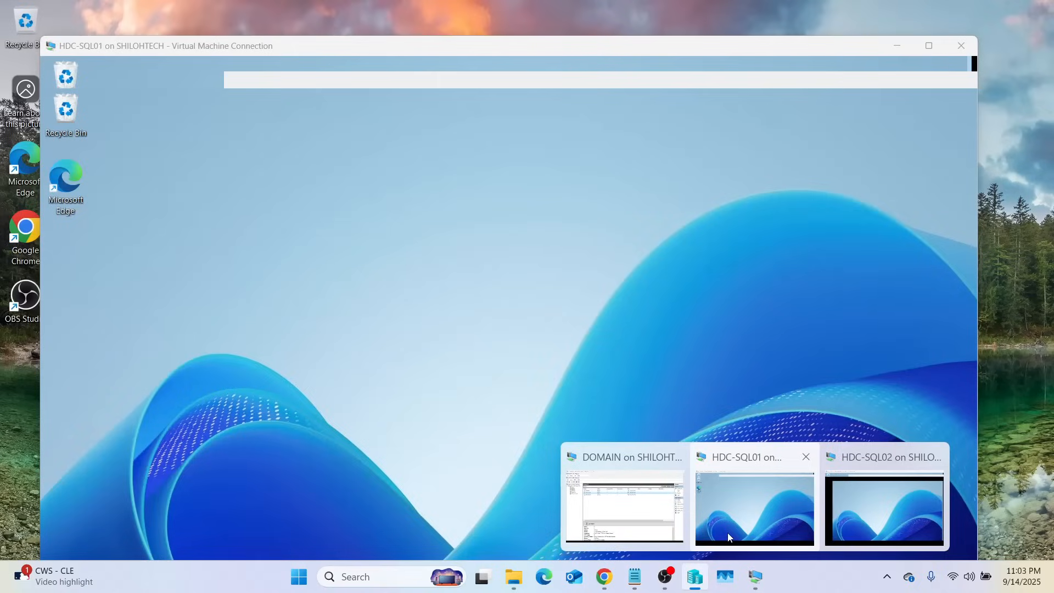
{"action": "left_click", "coordinate": [732, 502]}
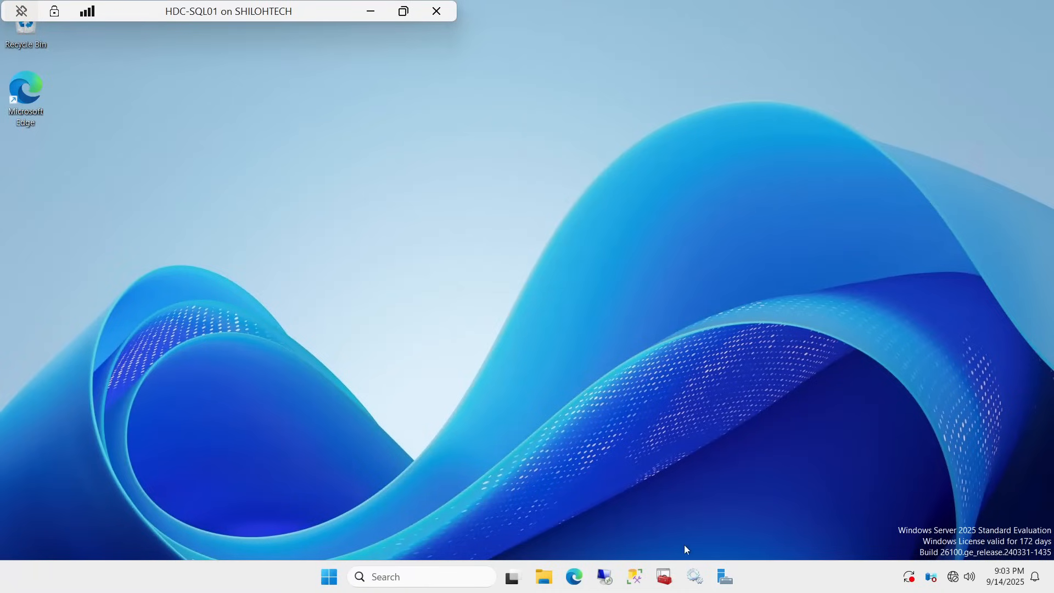
{"action": "left_click", "coordinate": [635, 585]}
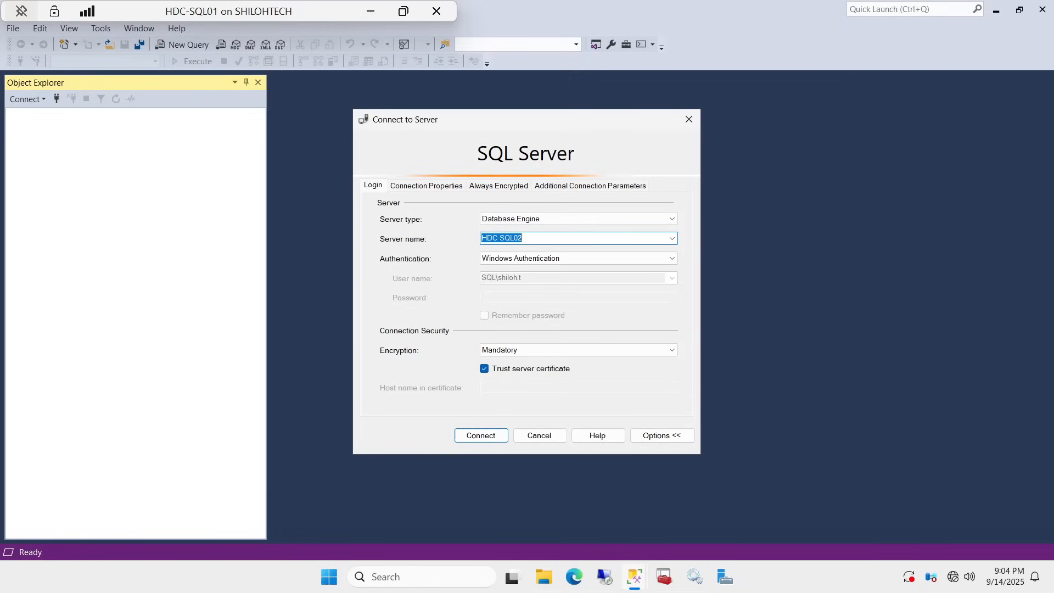
Step: Connect to the HDC-SQL01 database engine with Windows Authentication and try to expand its Always On High Availability node
{"action": "left_click", "coordinate": [523, 238]}
{"action": "key", "text": "ctrl+a"}
{"action": "left_click", "coordinate": [672, 238]}
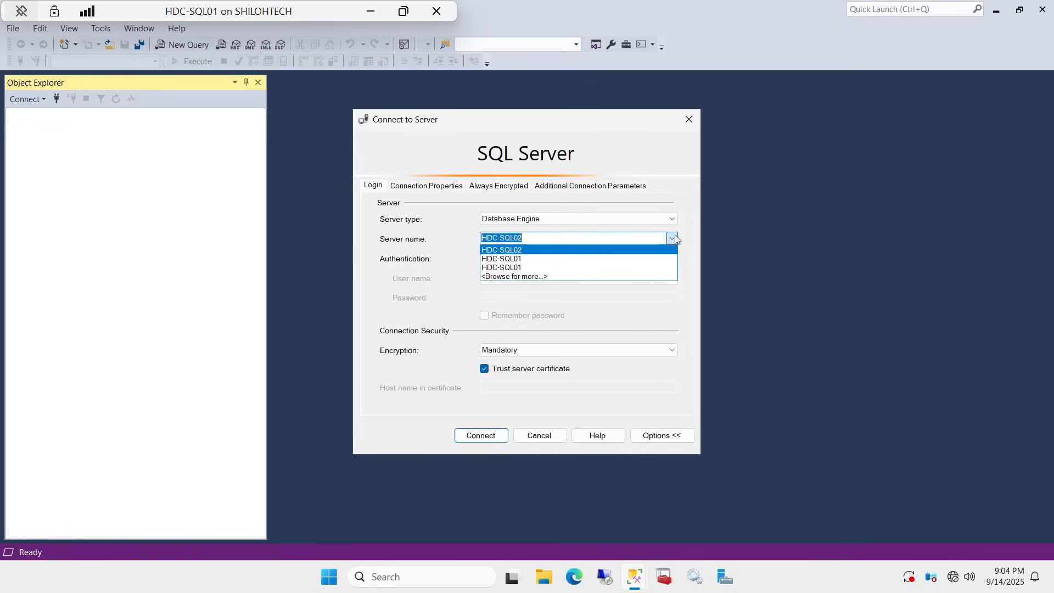
{"action": "left_click", "coordinate": [588, 259]}
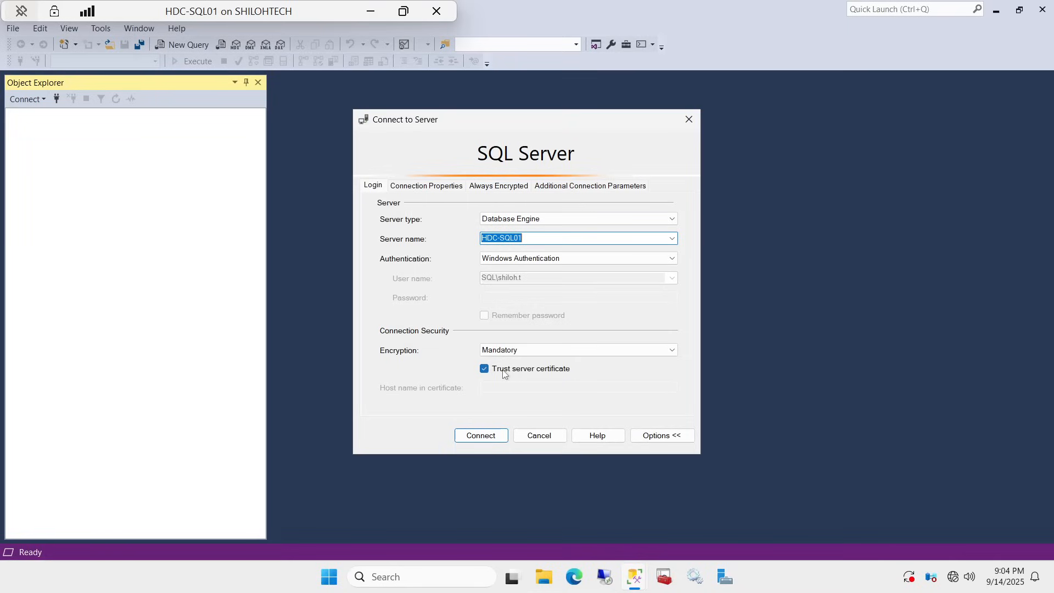
{"action": "left_click", "coordinate": [483, 435]}
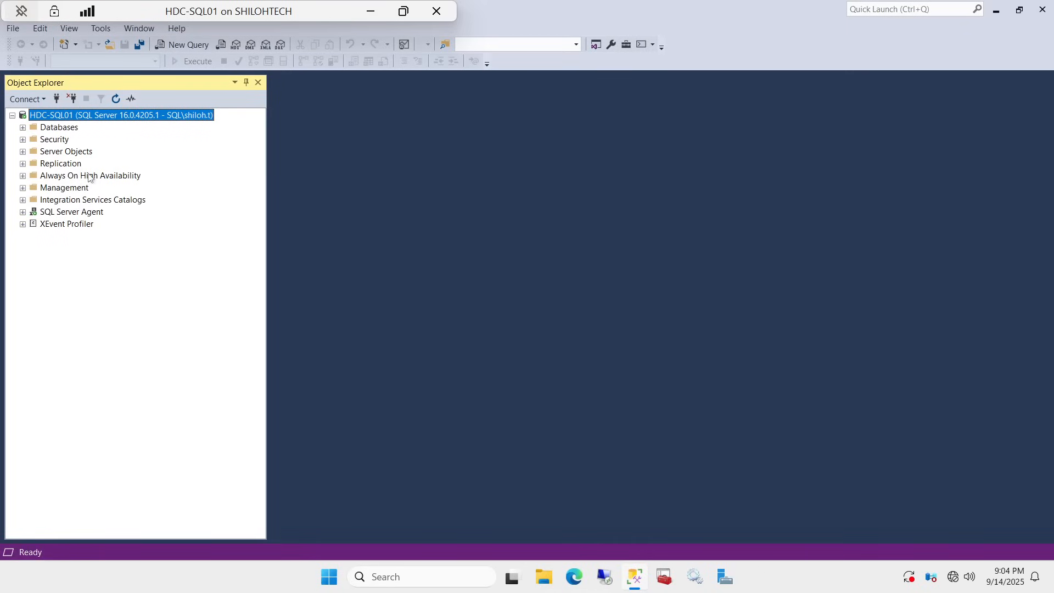
{"action": "left_click", "coordinate": [23, 176]}
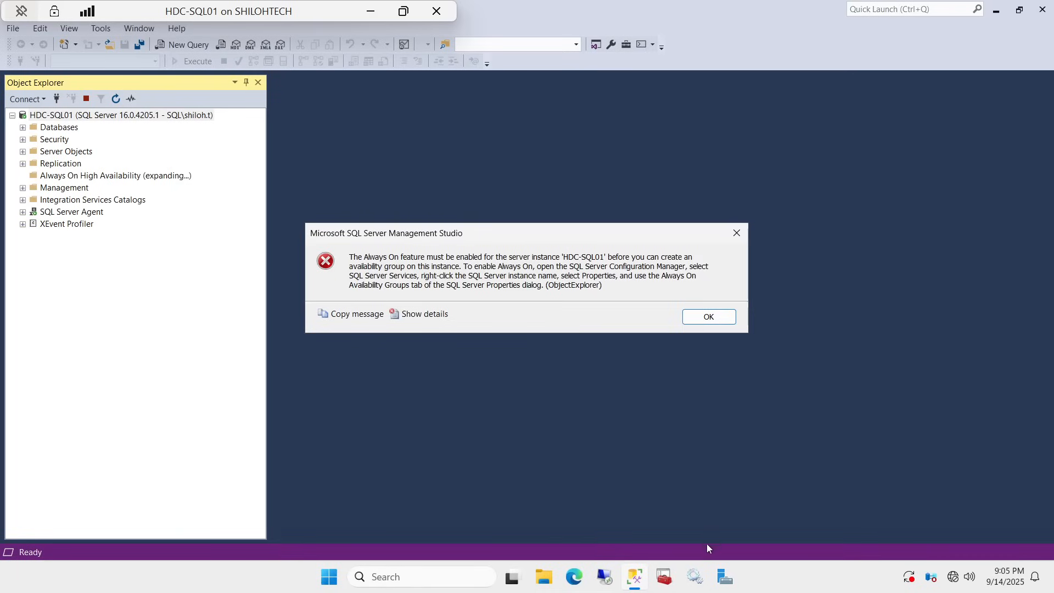
Step: Open SQL Server Configuration Manager with elevated rights and enable Always On Availability Groups for the SQL Server (MSSQLSERVER) service
{"action": "left_click", "coordinate": [663, 577]}
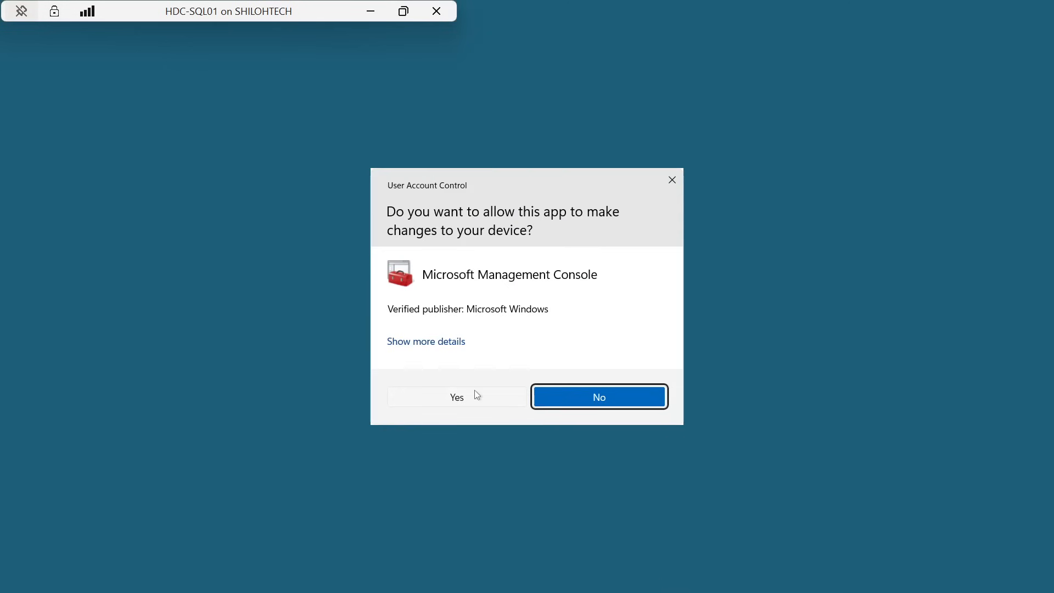
{"action": "left_click", "coordinate": [465, 397]}
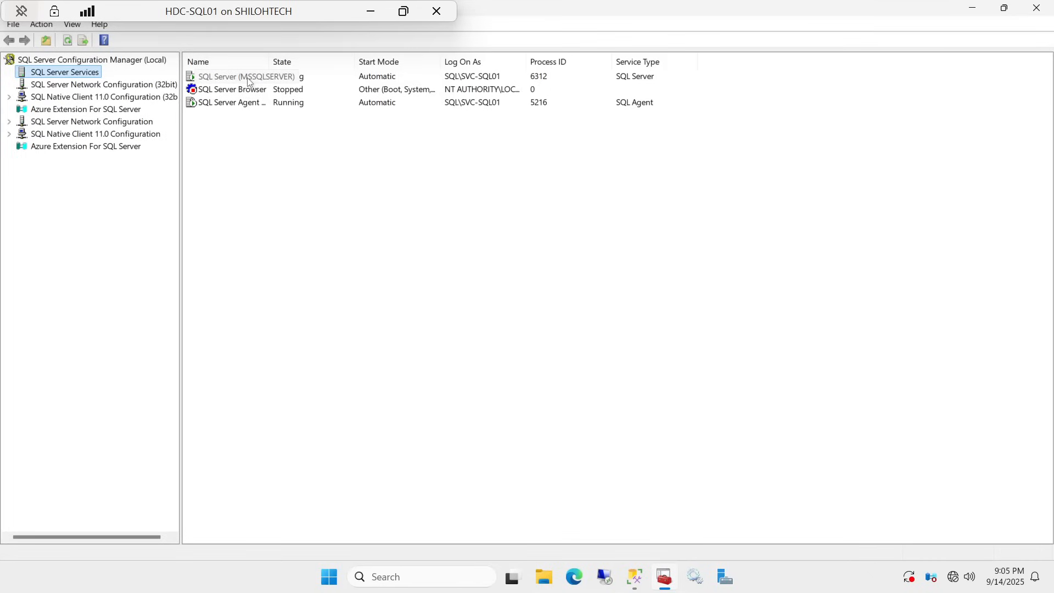
{"action": "right_click", "coordinate": [216, 77]}
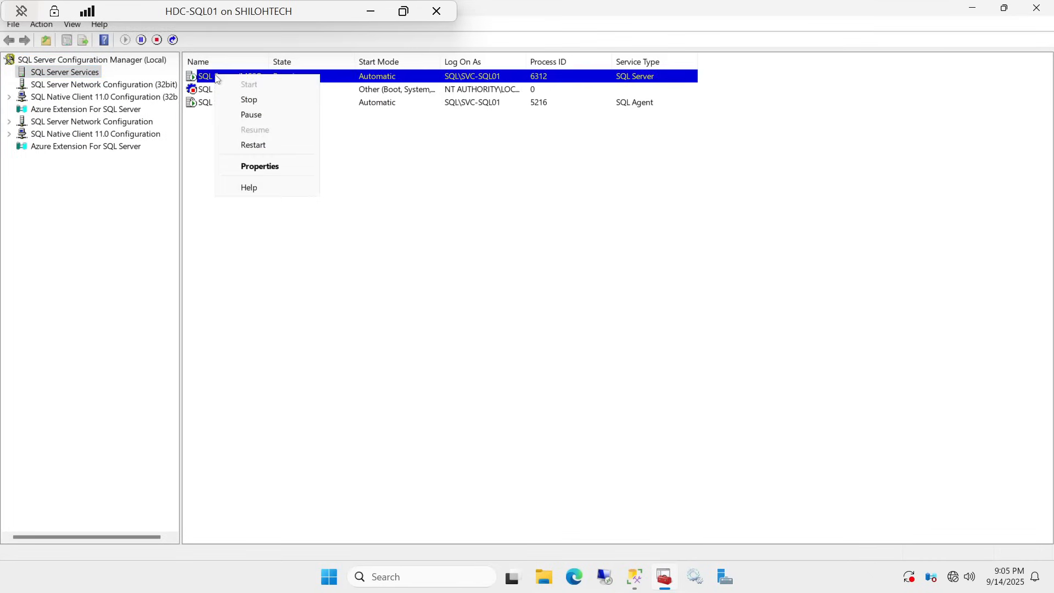
{"action": "left_click", "coordinate": [268, 171]}
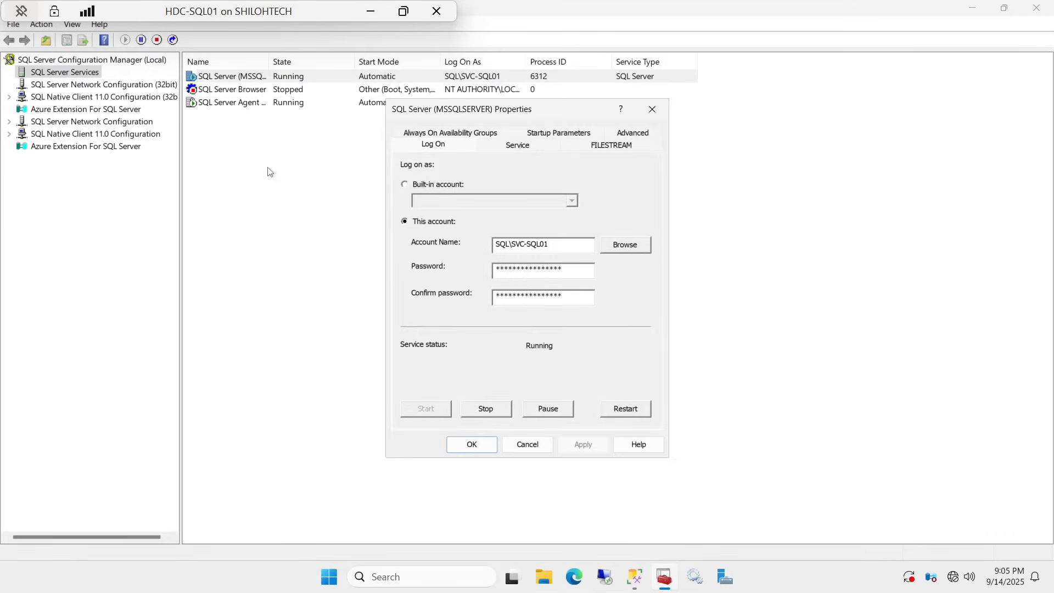
{"action": "left_click", "coordinate": [437, 134]}
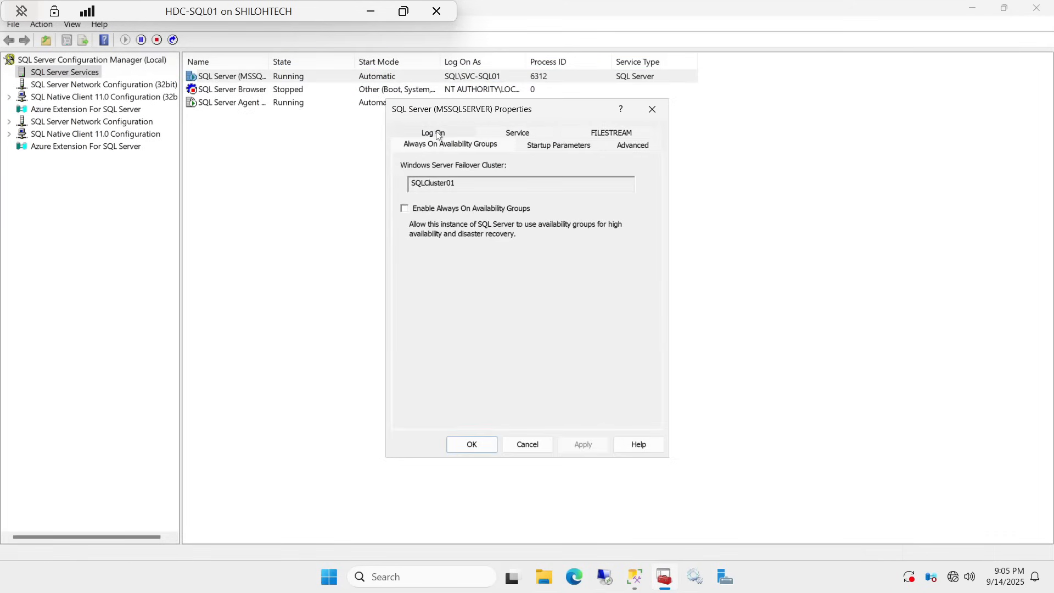
{"action": "left_click", "coordinate": [404, 211]}
{"action": "left_click", "coordinate": [473, 445]}
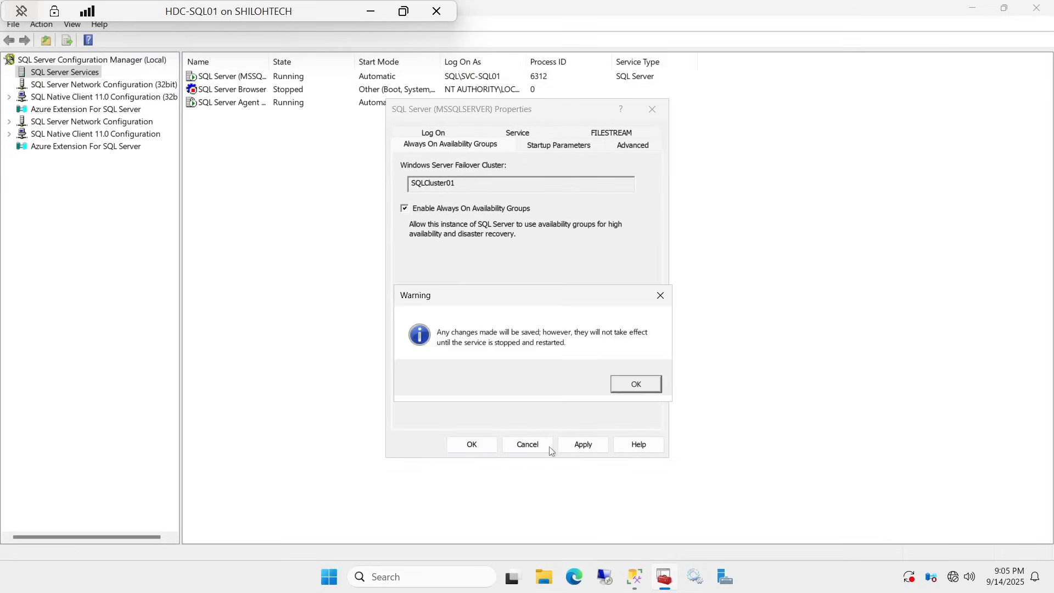
{"action": "left_click", "coordinate": [630, 383]}
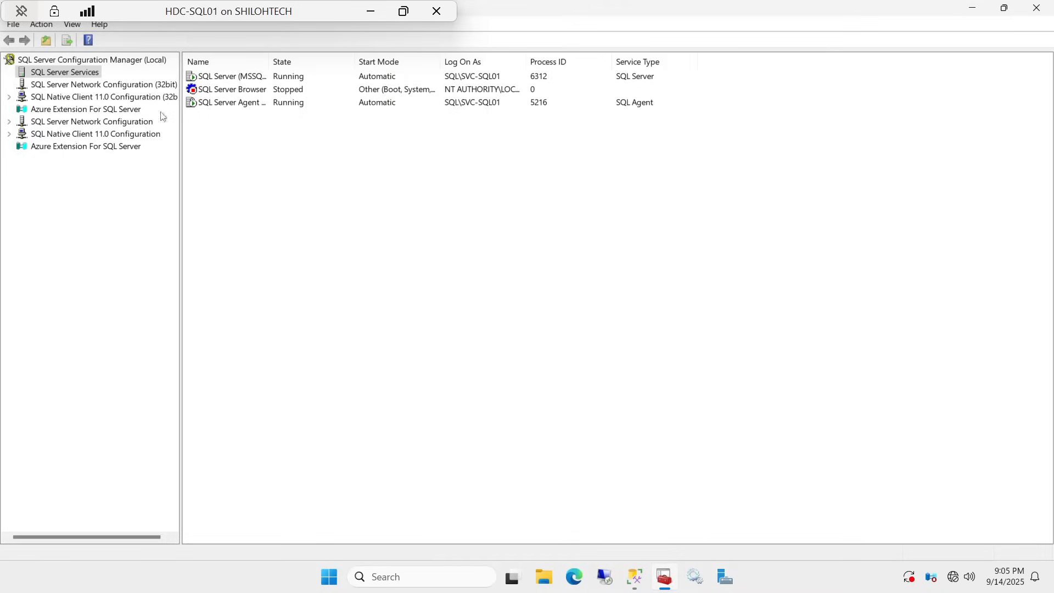
Step: Restart the SQL Server (MSSQLSERVER) service and close SQL Server Configuration Manager
{"action": "right_click", "coordinate": [235, 76]}
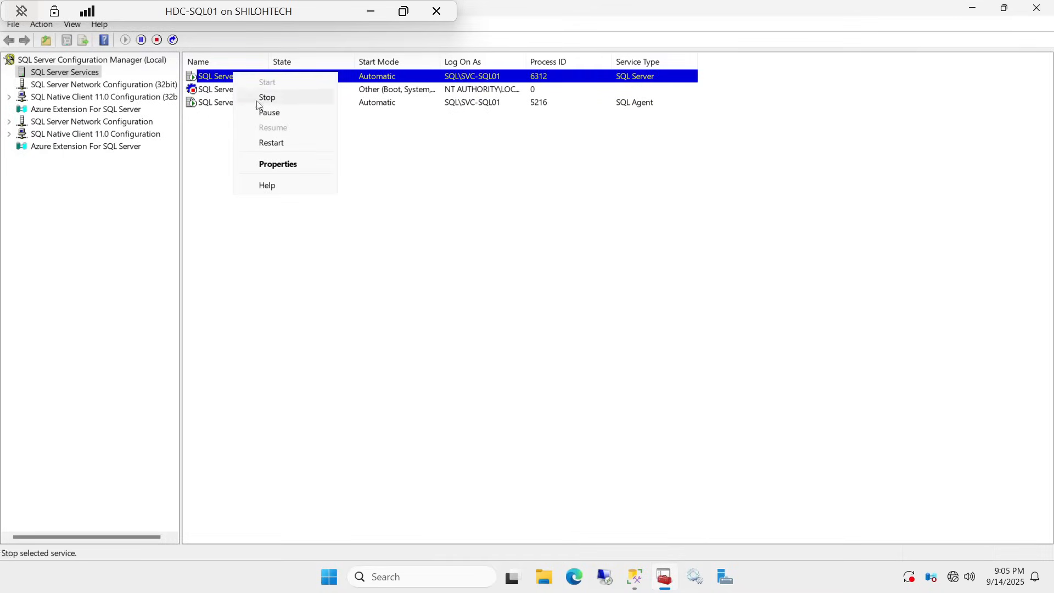
{"action": "left_click", "coordinate": [264, 144]}
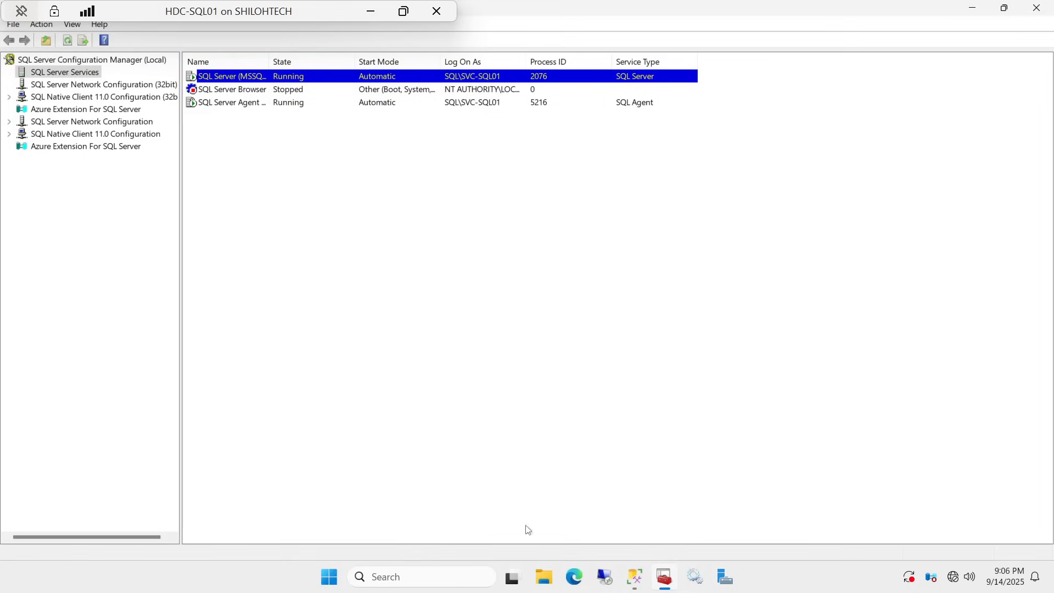
{"action": "left_click", "coordinate": [1034, 6]}
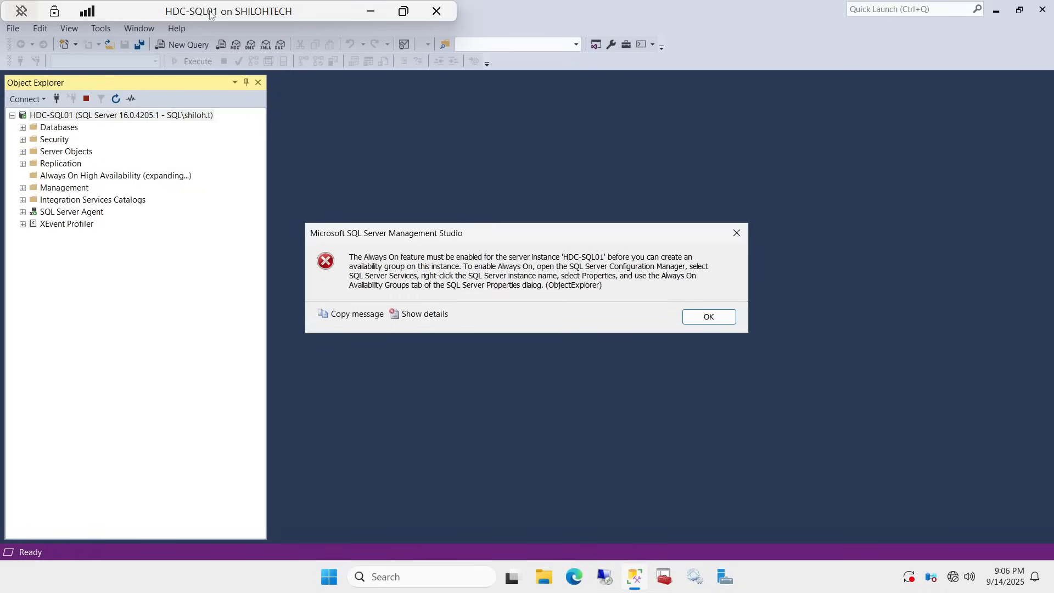
Step: Dismiss the Always On error in Management Studio, refresh the HDC-SQL01 server, and expand Always On High Availability down to Availability Groups
{"action": "left_click", "coordinate": [708, 313]}
{"action": "right_click", "coordinate": [130, 117]}
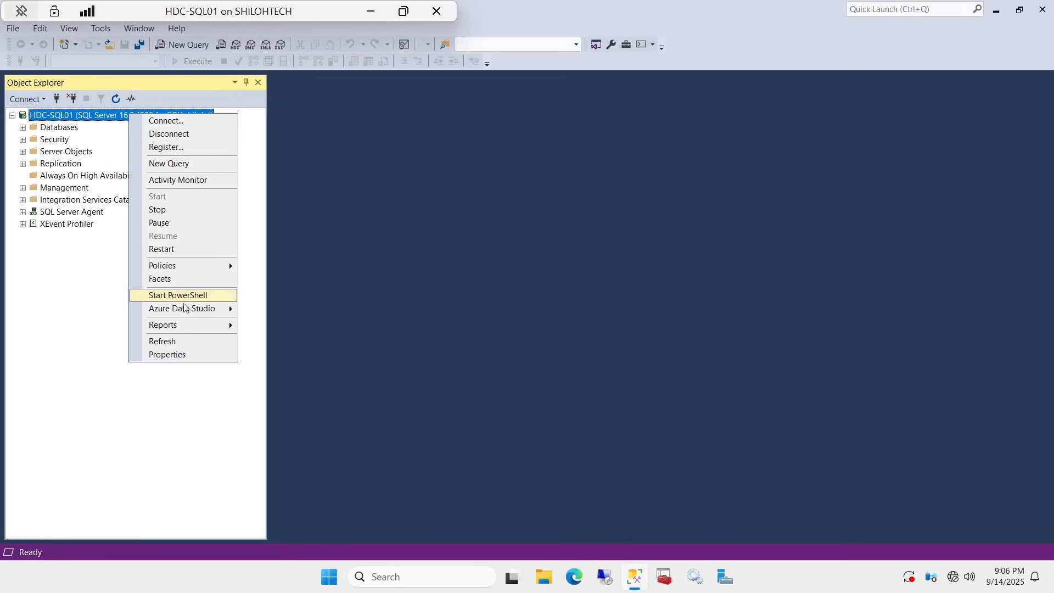
{"action": "left_click", "coordinate": [189, 343]}
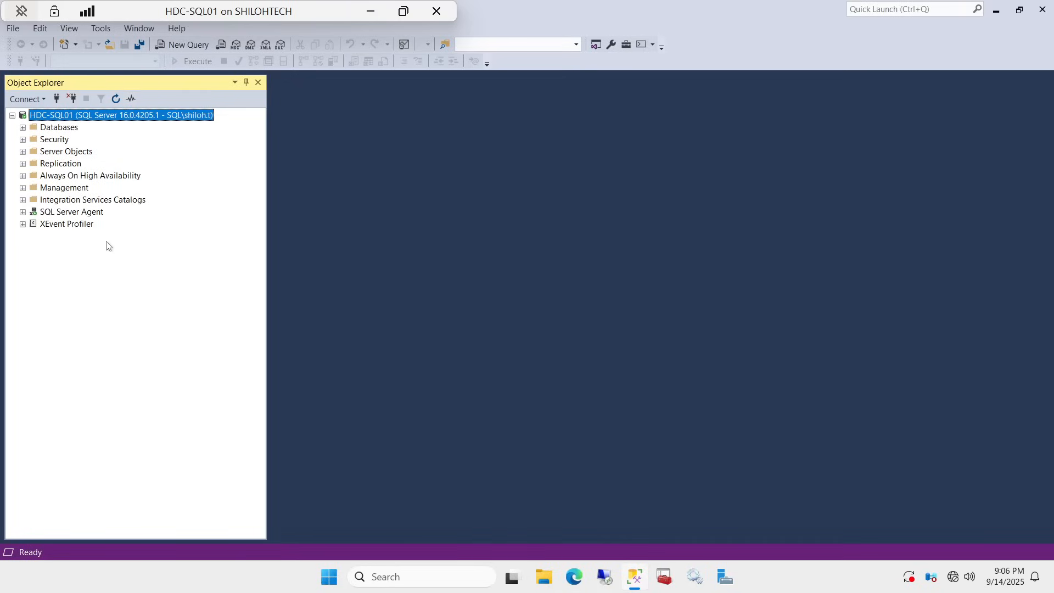
{"action": "left_click", "coordinate": [22, 176]}
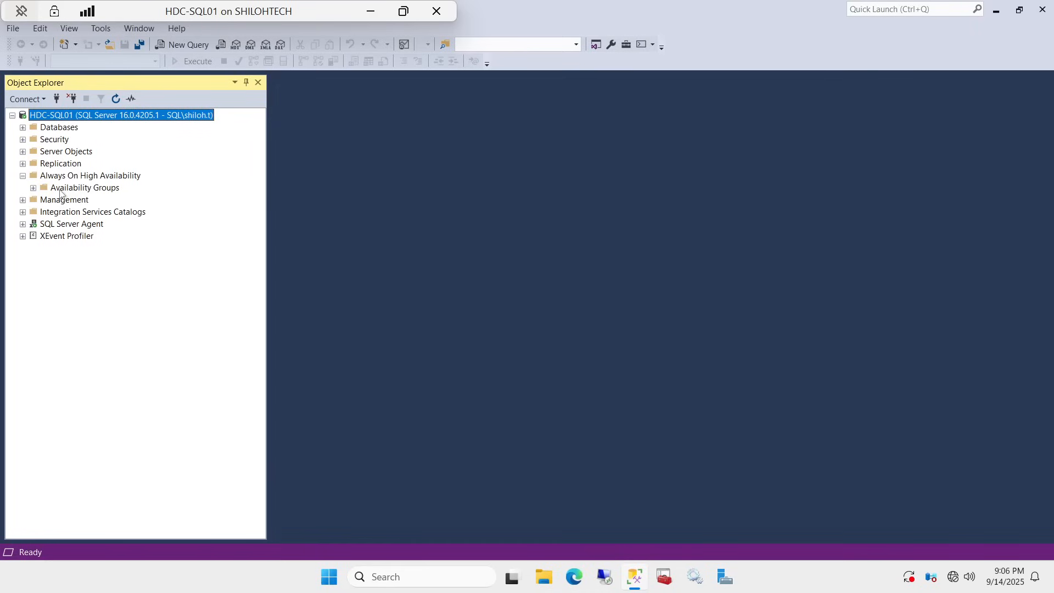
{"action": "left_click", "coordinate": [34, 188]}
Step: Start the New Availability Group Wizard, name the group AG-HDC01, enable Database Level Health Detection and continue to the database selection
{"action": "right_click", "coordinate": [130, 181]}
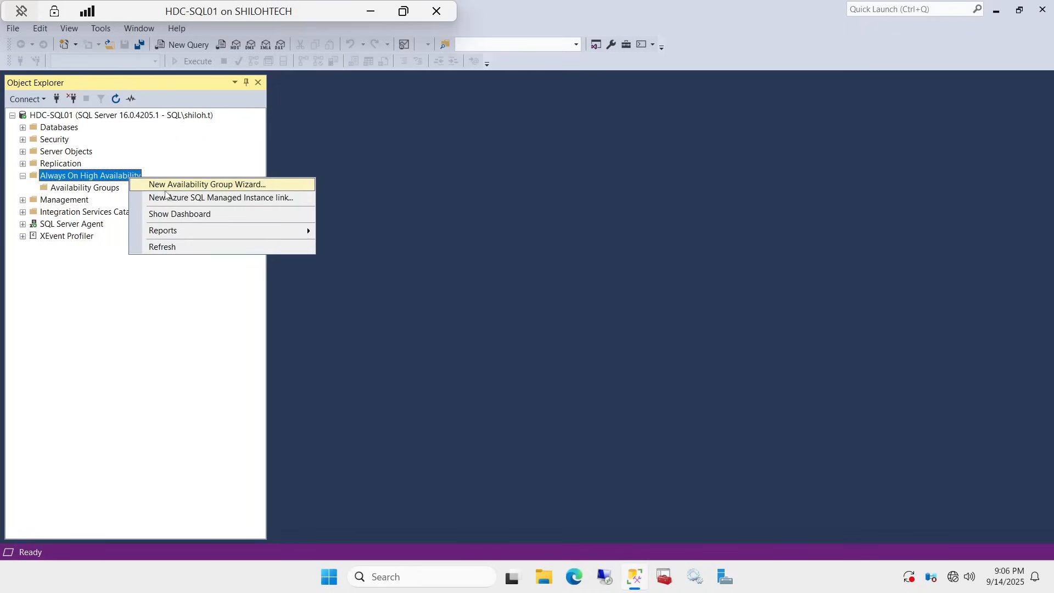
{"action": "left_click", "coordinate": [235, 189]}
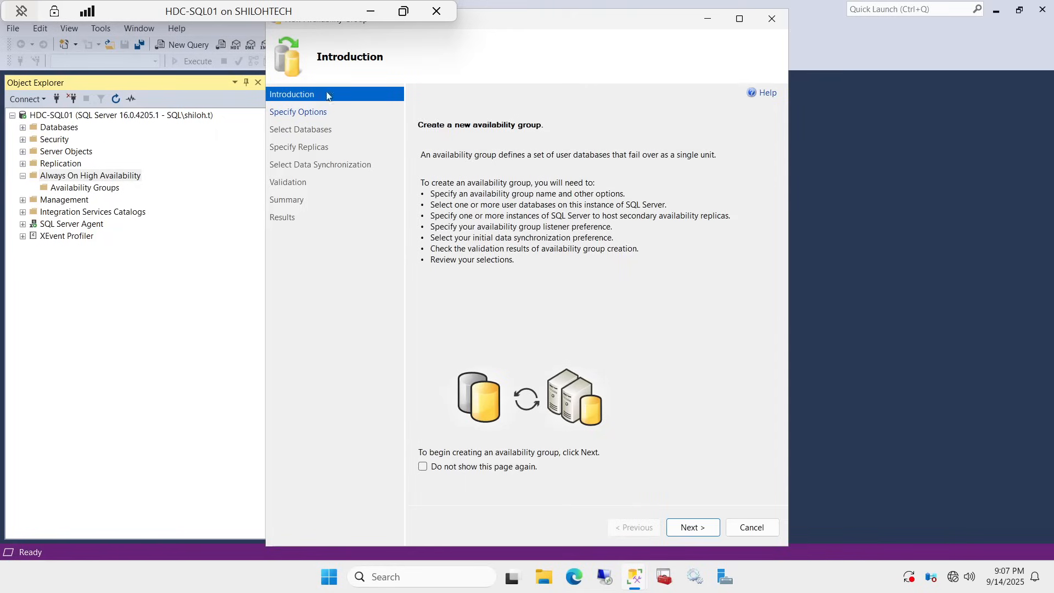
{"action": "left_click", "coordinate": [692, 527]}
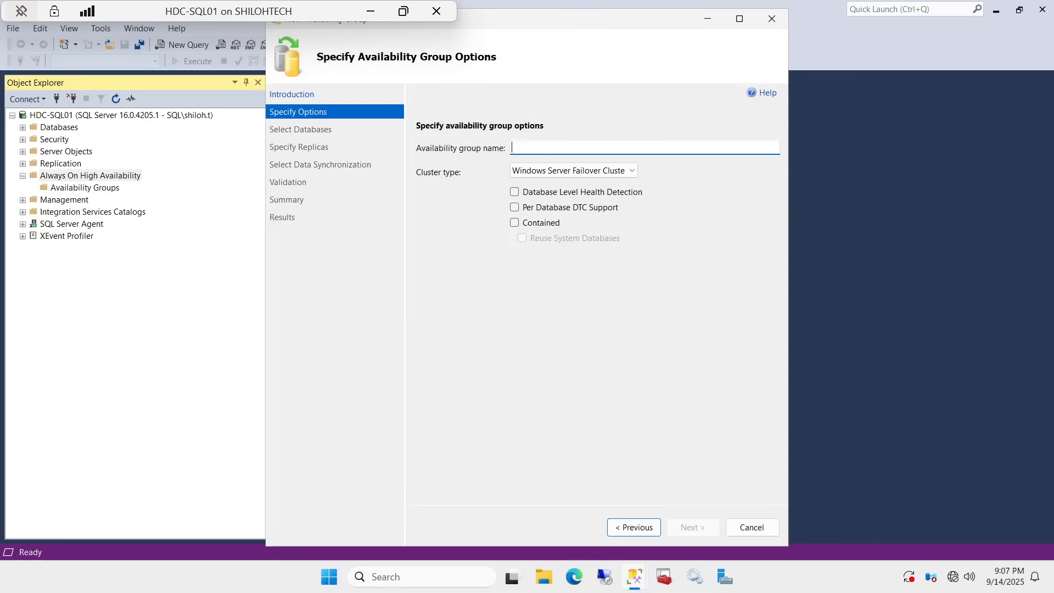
{"action": "type", "text": "a"}
{"action": "key", "text": "BackSpace"}
{"action": "key", "text": "BackSpace"}
{"action": "type", "text": "ag"}
{"action": "key", "text": "BackSpace"}
{"action": "key", "text": "BackSpace"}
{"action": "key", "text": "Caps_Lock"}
{"action": "type", "text": "AG-HDC01"}
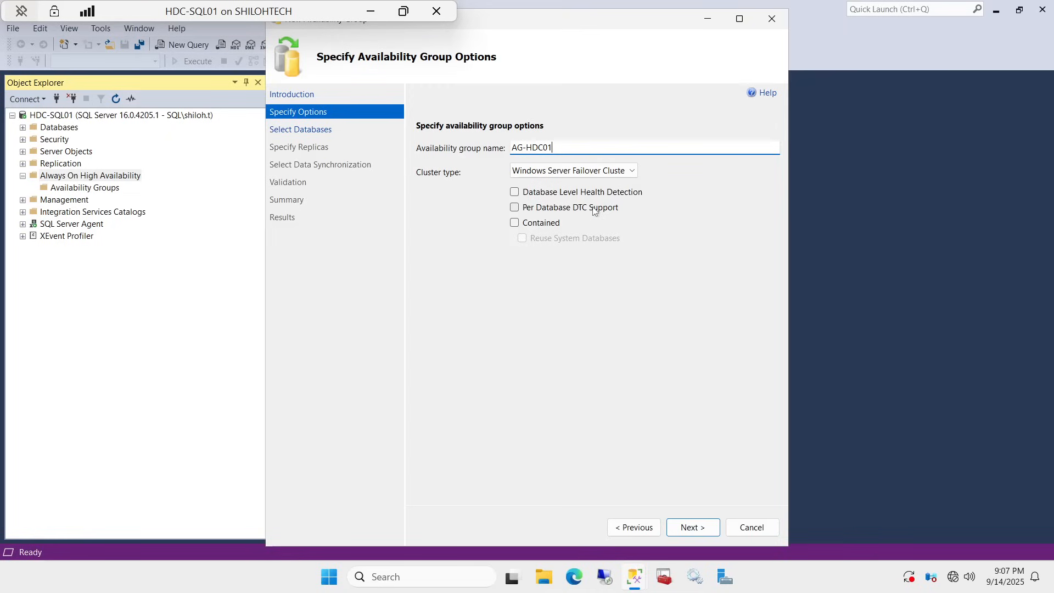
{"action": "left_click", "coordinate": [516, 194]}
{"action": "left_click", "coordinate": [701, 526]}
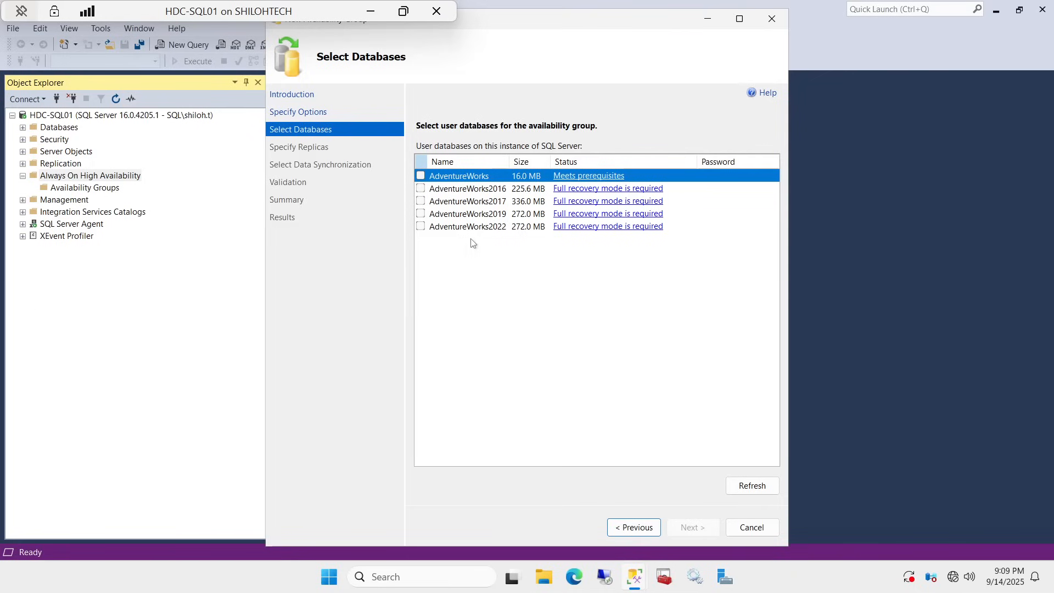
Step: Expand the databases of HDC-SQL01 and set the recovery model of AdventureWorks2022 to Full
{"action": "left_click", "coordinate": [22, 128]}
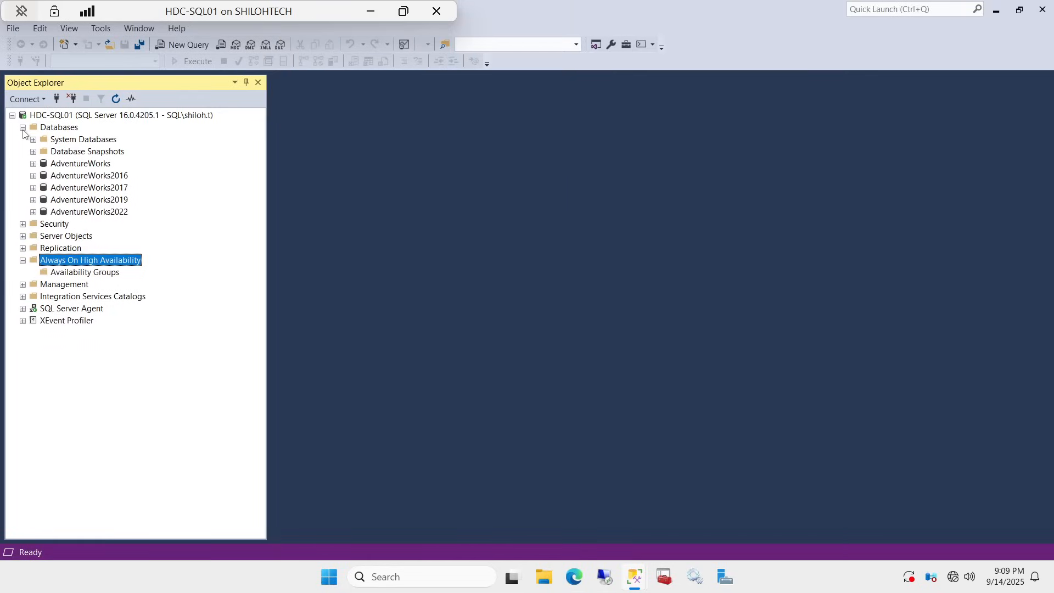
{"action": "right_click", "coordinate": [104, 211]}
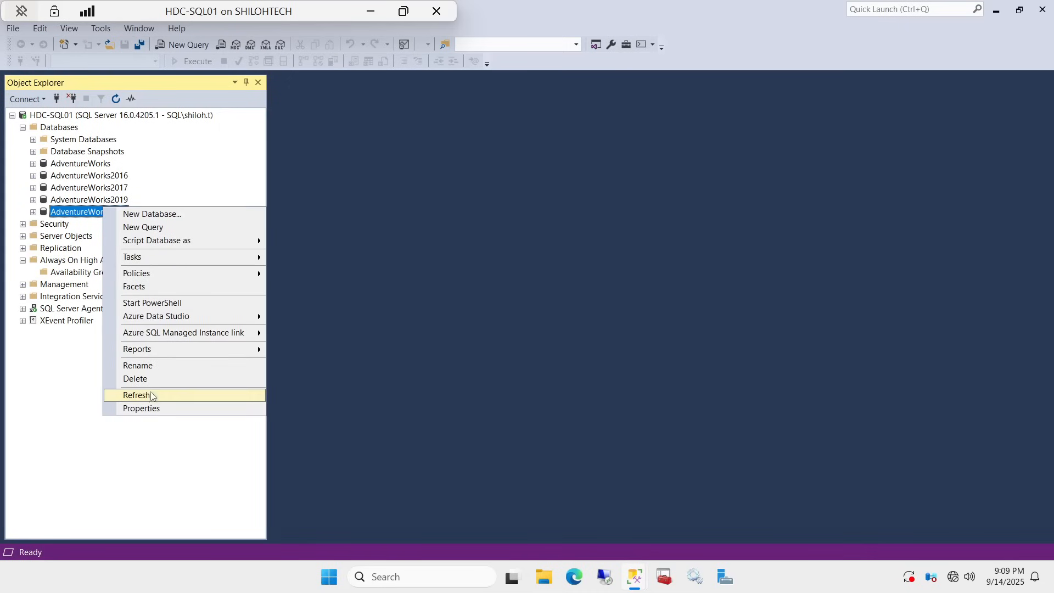
{"action": "left_click", "coordinate": [156, 408]}
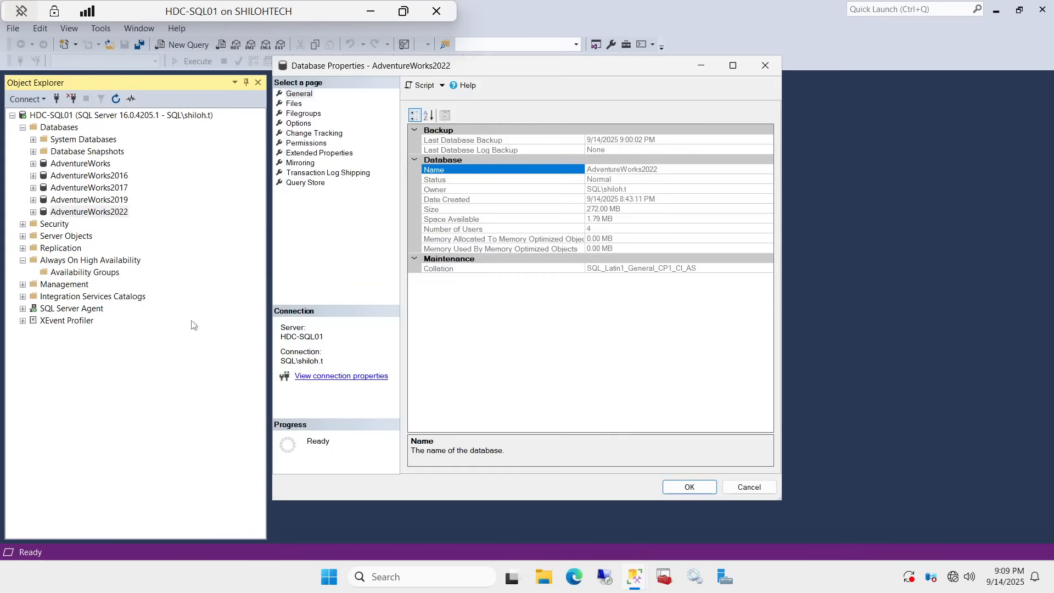
{"action": "left_click", "coordinate": [299, 122]}
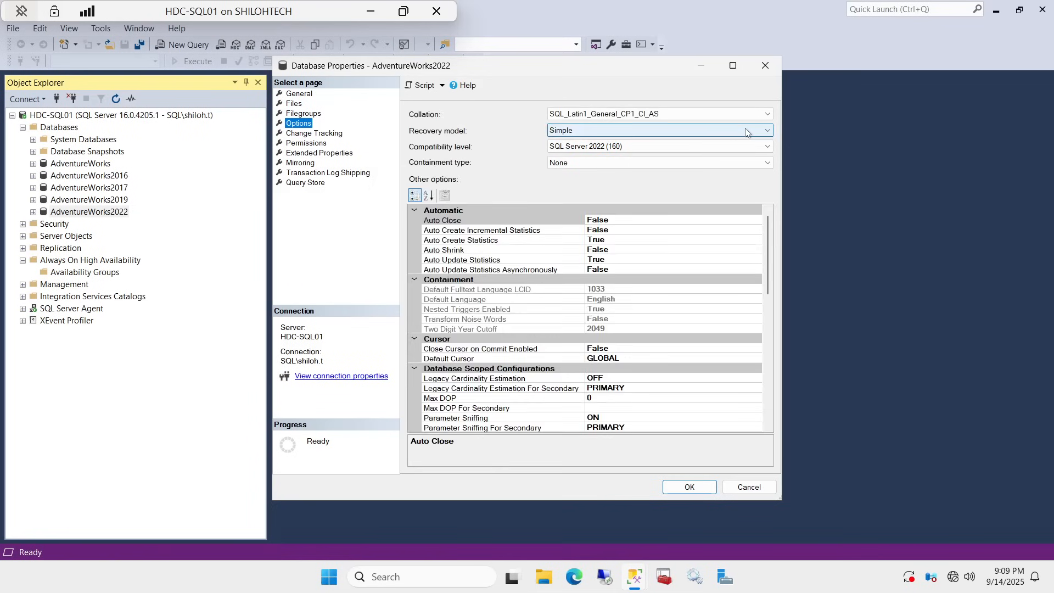
{"action": "left_click", "coordinate": [767, 132]}
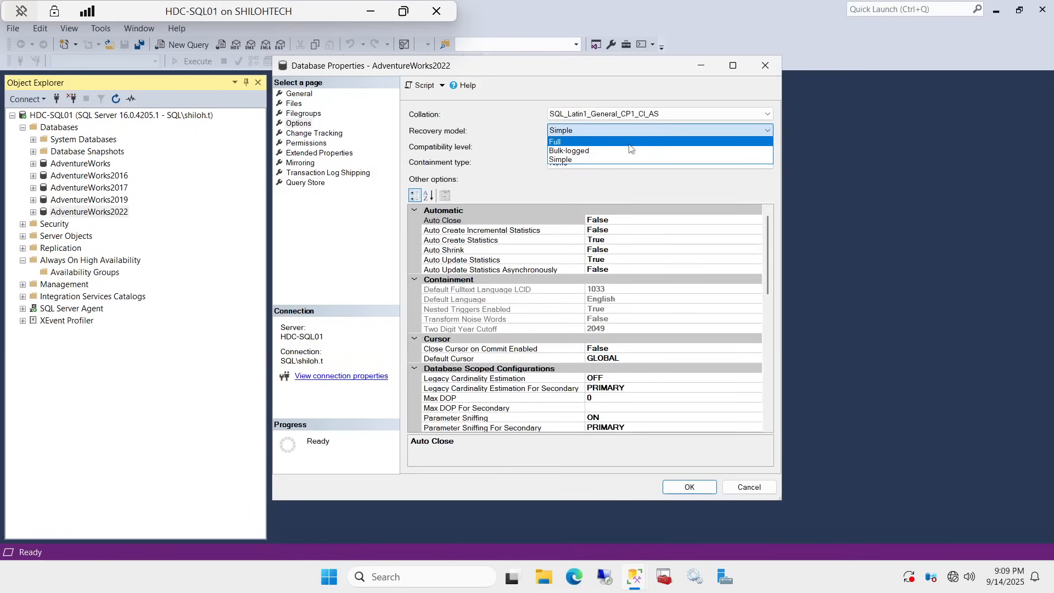
{"action": "left_click", "coordinate": [743, 141]}
{"action": "left_click", "coordinate": [689, 487]}
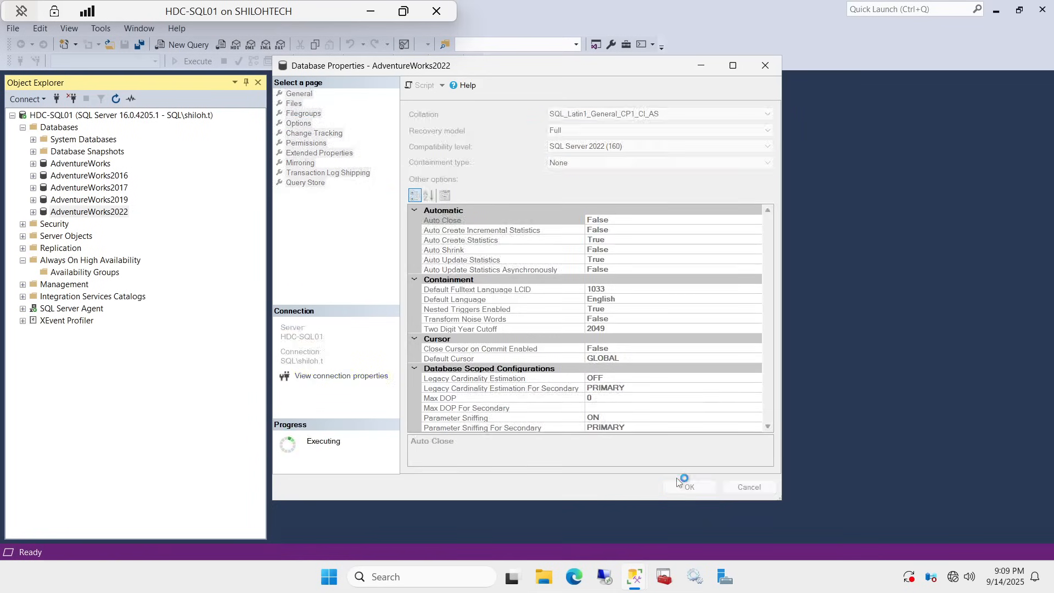
Step: Set the recovery model of the AdventureWorks2019 database to Full
{"action": "right_click", "coordinate": [109, 201]}
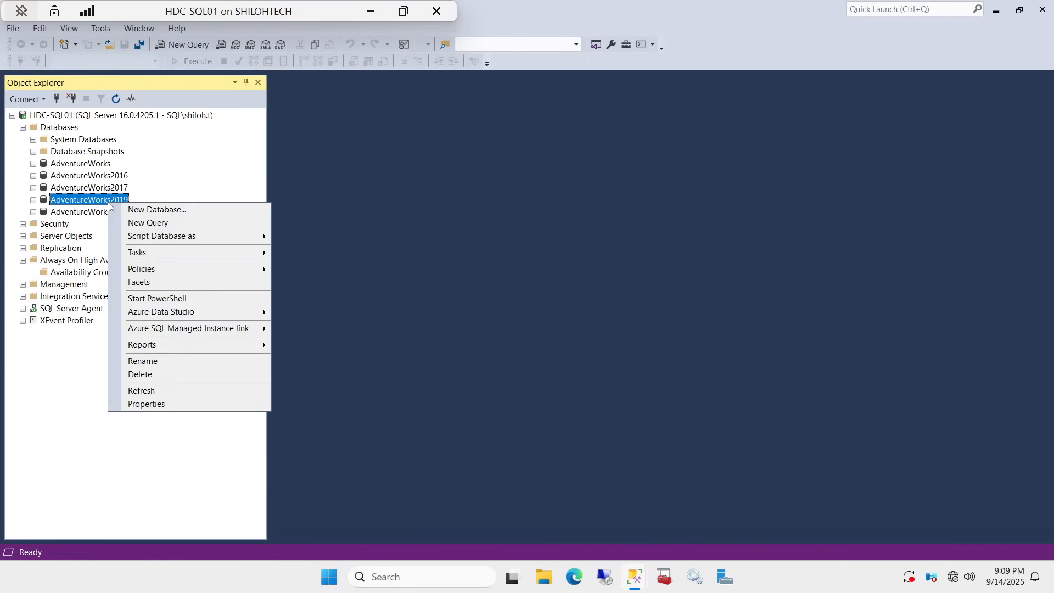
{"action": "left_click", "coordinate": [157, 409]}
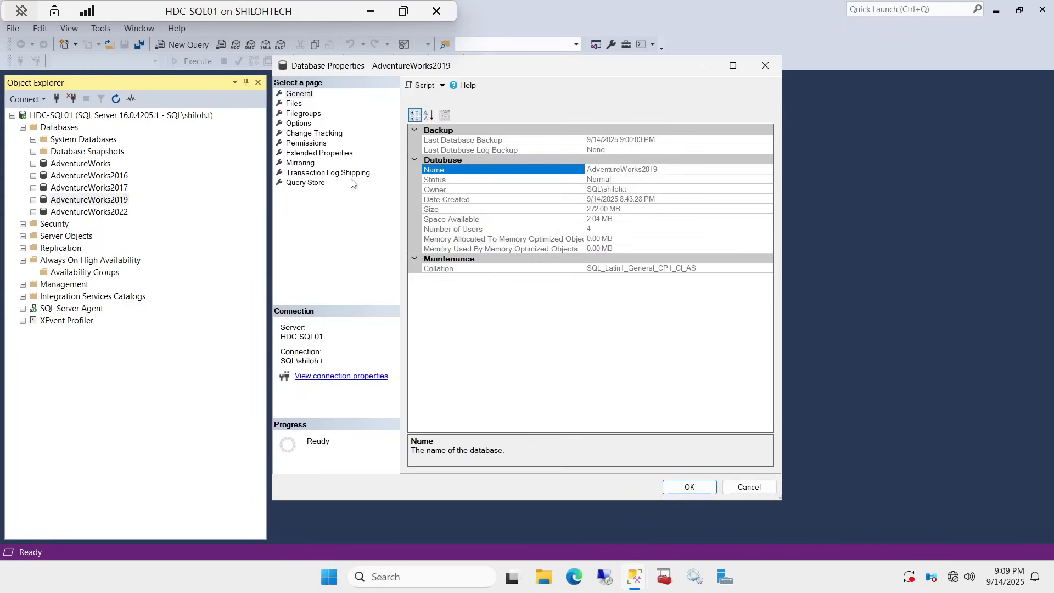
{"action": "left_click", "coordinate": [303, 125]}
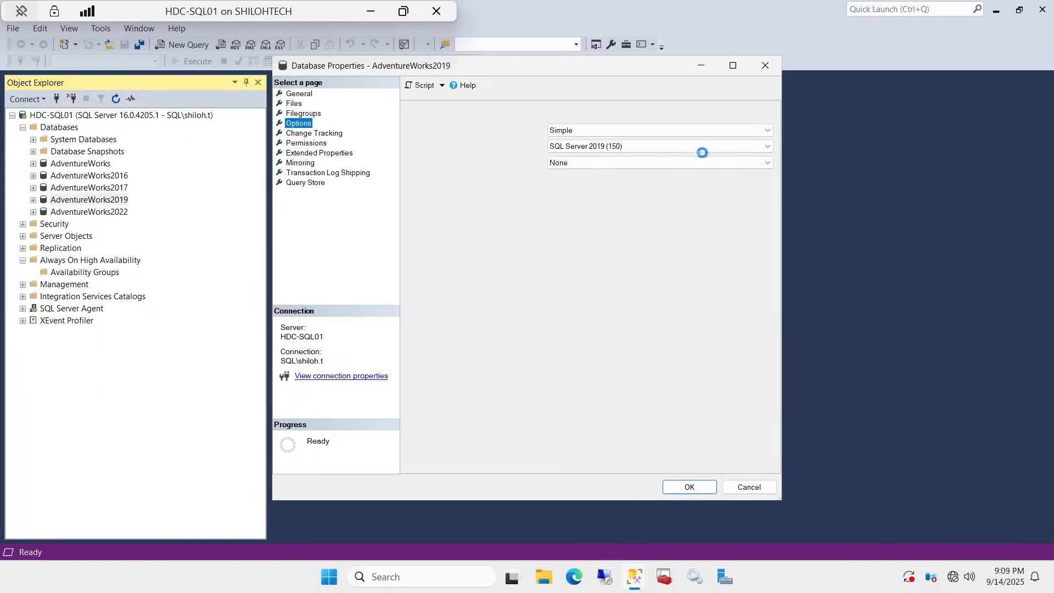
{"action": "left_click", "coordinate": [769, 132]}
{"action": "left_click", "coordinate": [626, 141]}
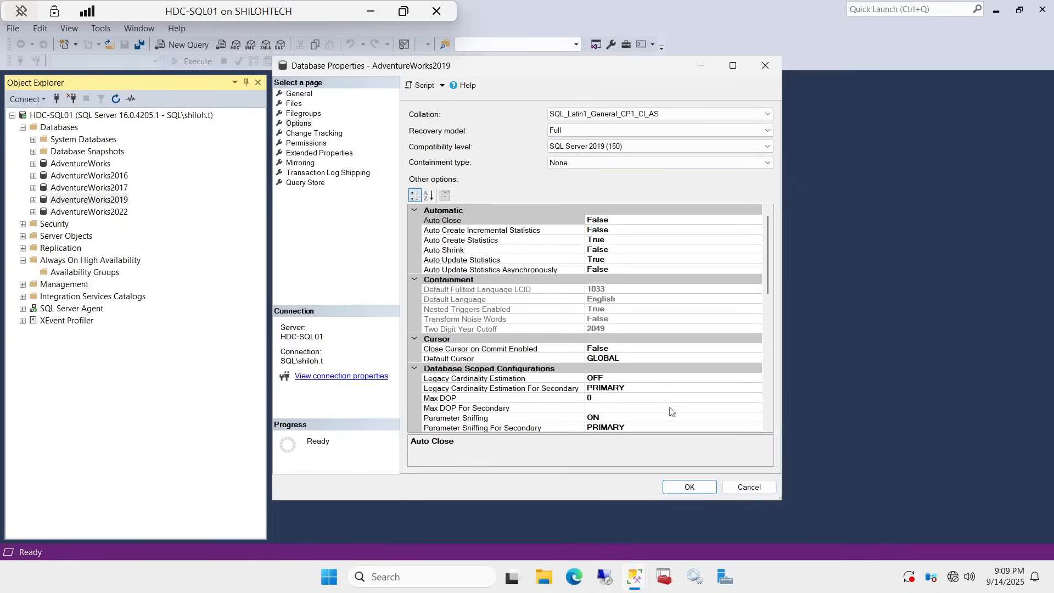
{"action": "left_click", "coordinate": [689, 487]}
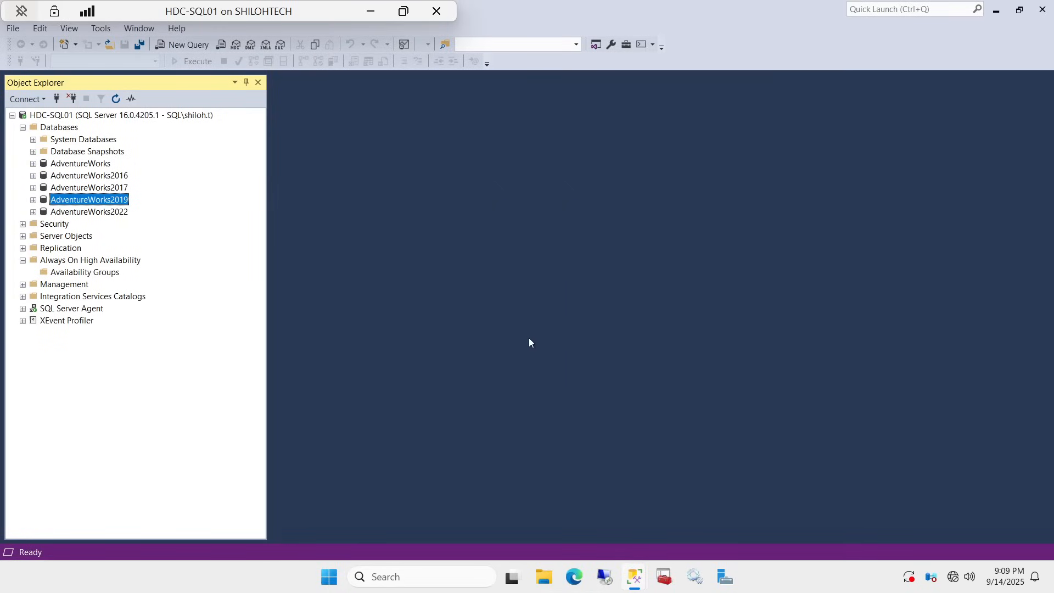
Step: Set the recovery model of the AdventureWorks2017 database to Full
{"action": "right_click", "coordinate": [109, 189]}
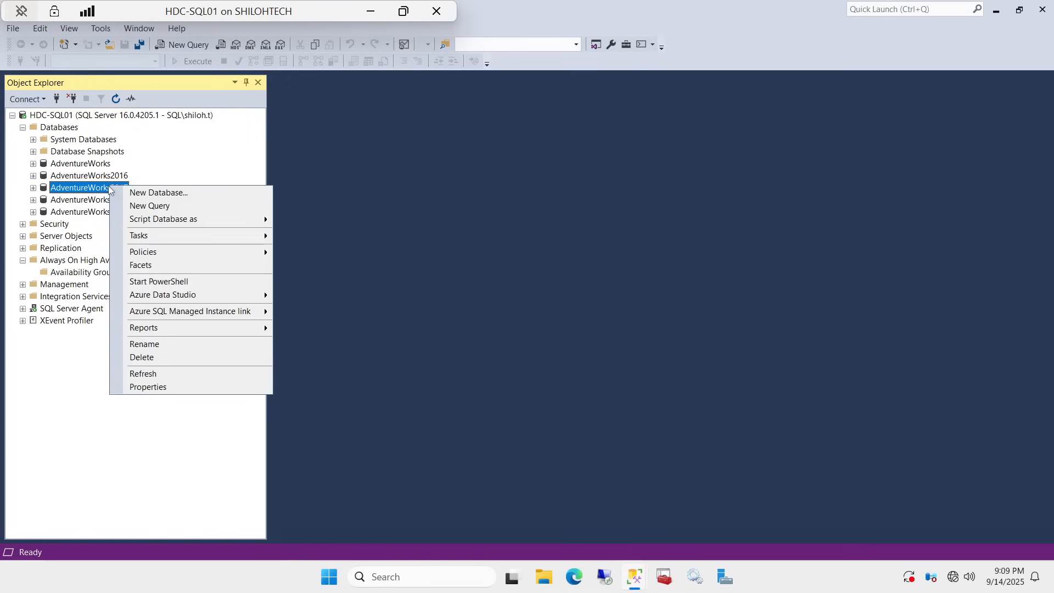
{"action": "left_click", "coordinate": [155, 387]}
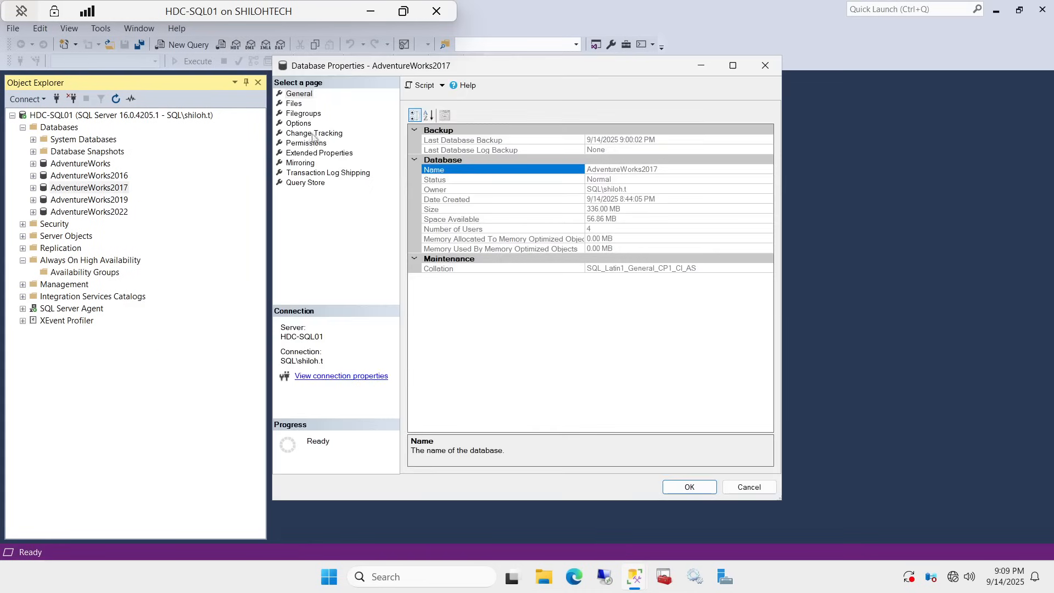
{"action": "left_click", "coordinate": [298, 124]}
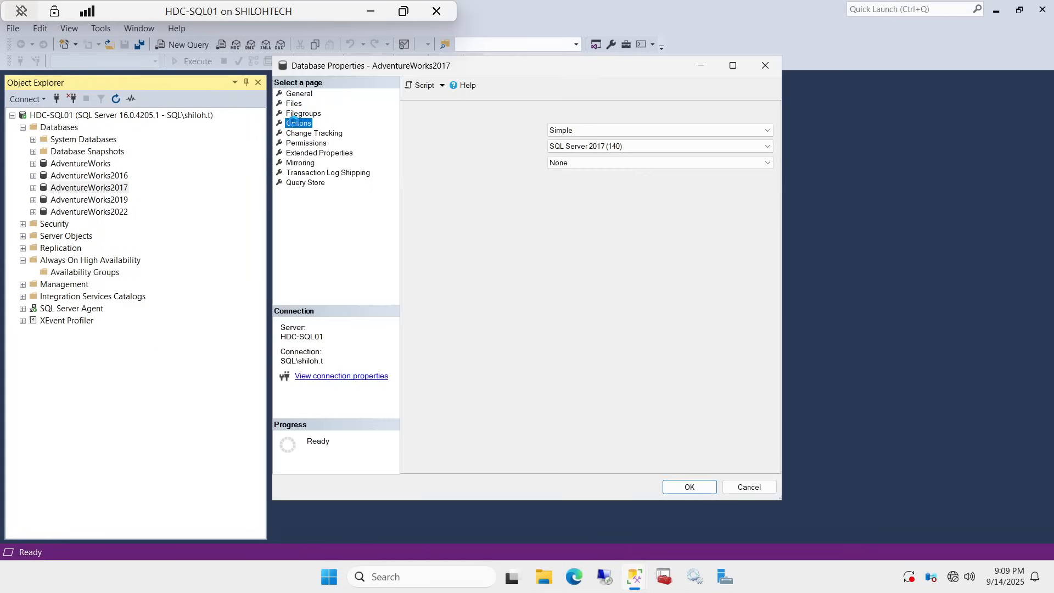
{"action": "left_click", "coordinate": [769, 131]}
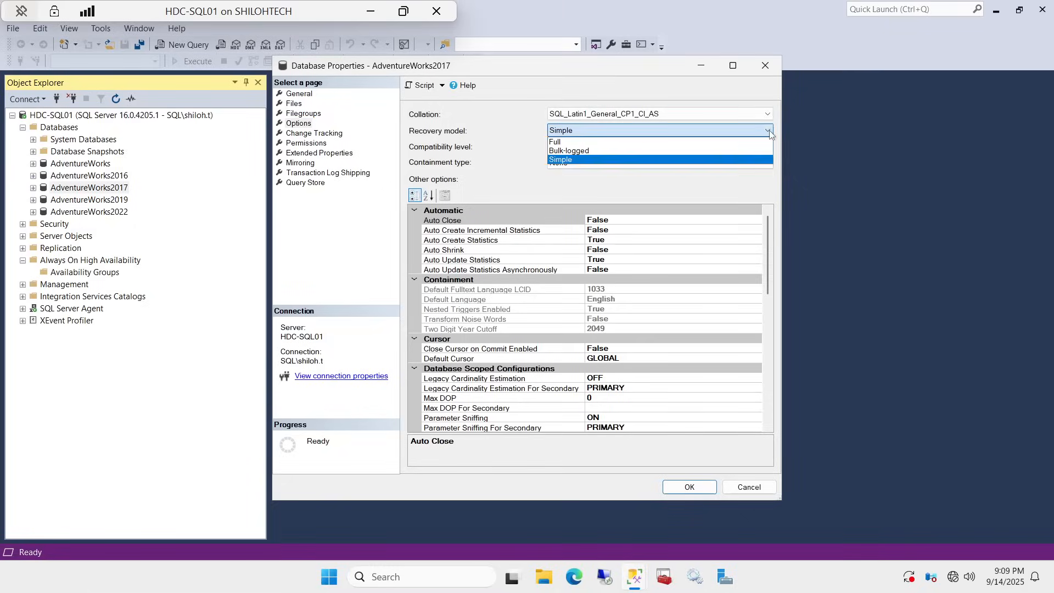
{"action": "left_click", "coordinate": [628, 143]}
{"action": "left_click", "coordinate": [680, 488]}
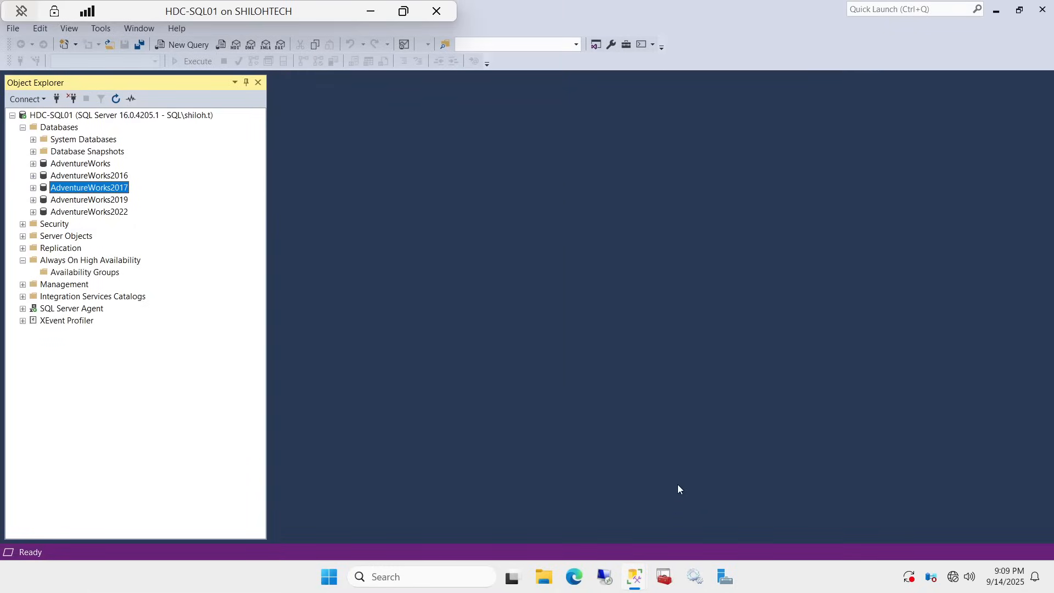
Step: Set the recovery model of the AdventureWorks2016 database to Full
{"action": "right_click", "coordinate": [117, 176]}
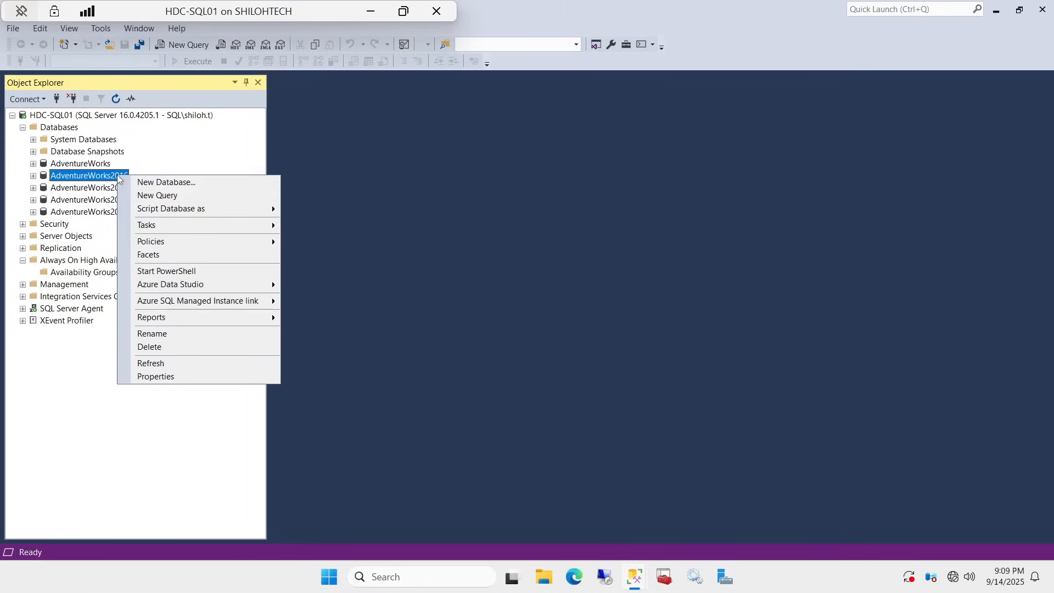
{"action": "left_click", "coordinate": [158, 376]}
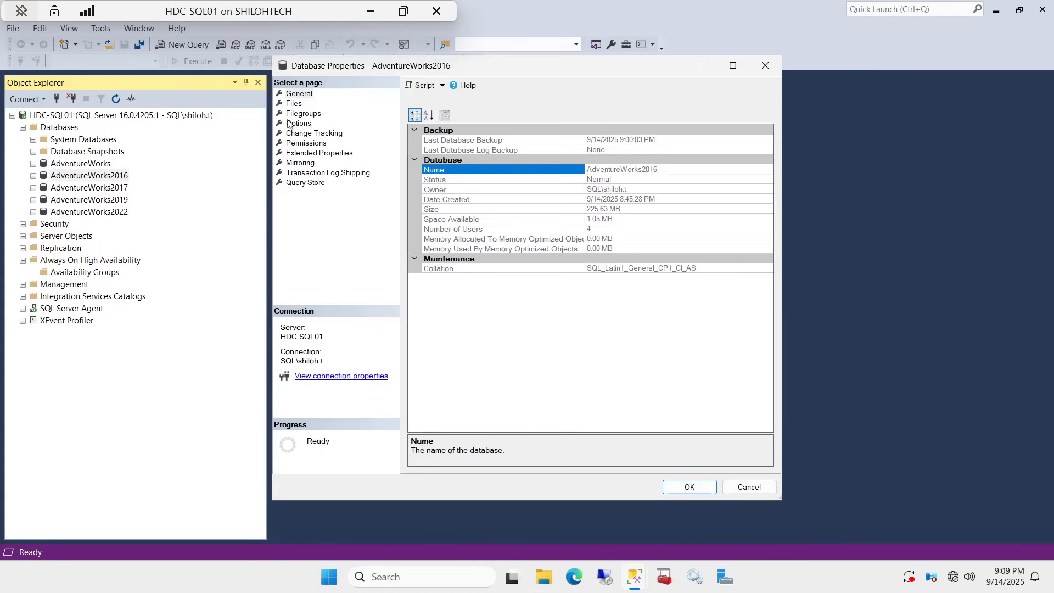
{"action": "left_click", "coordinate": [296, 123]}
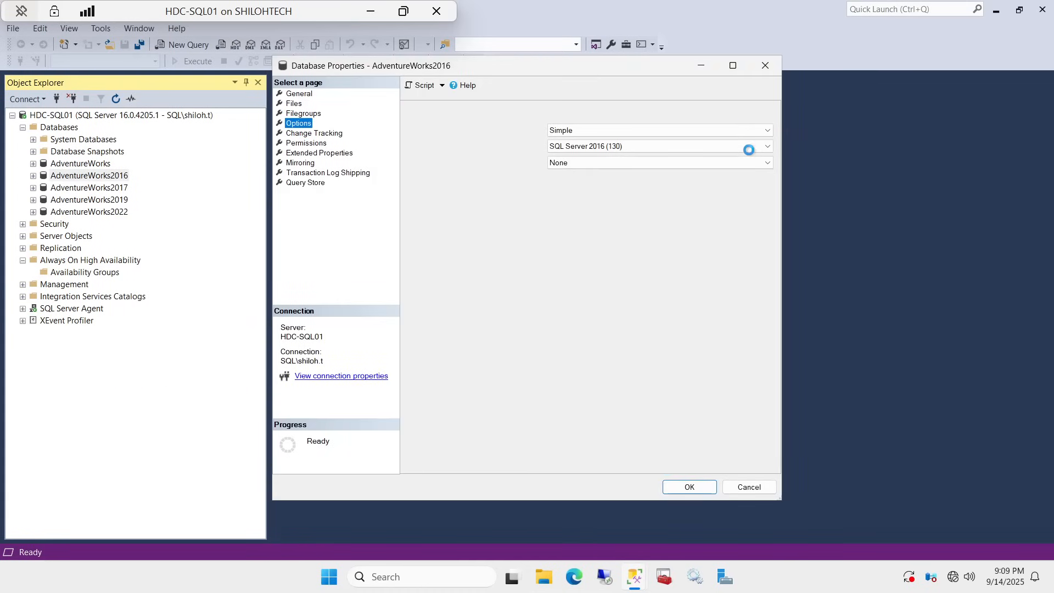
{"action": "left_click", "coordinate": [767, 131]}
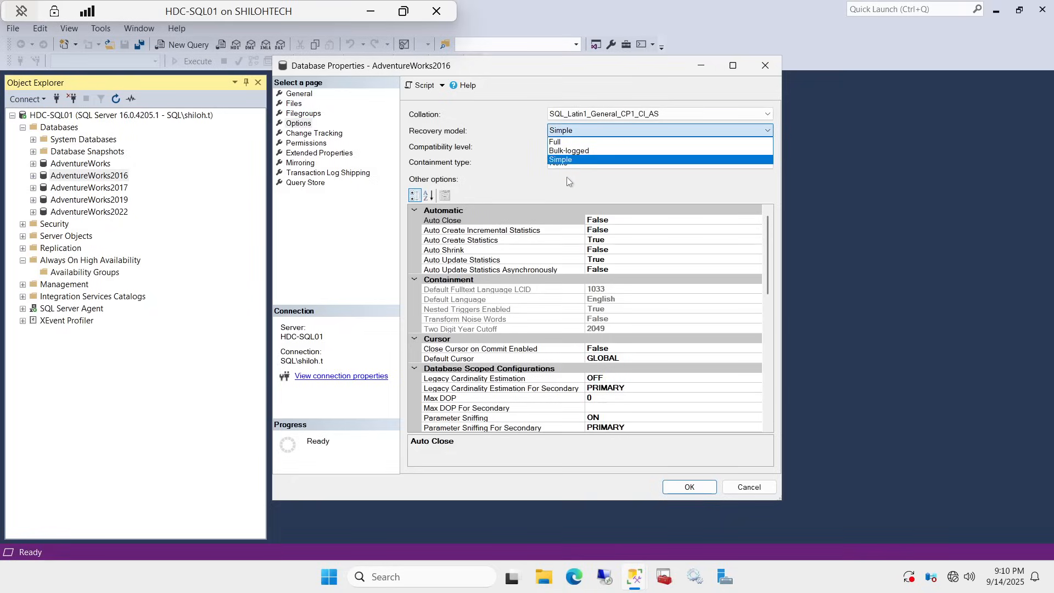
{"action": "left_click", "coordinate": [569, 142]}
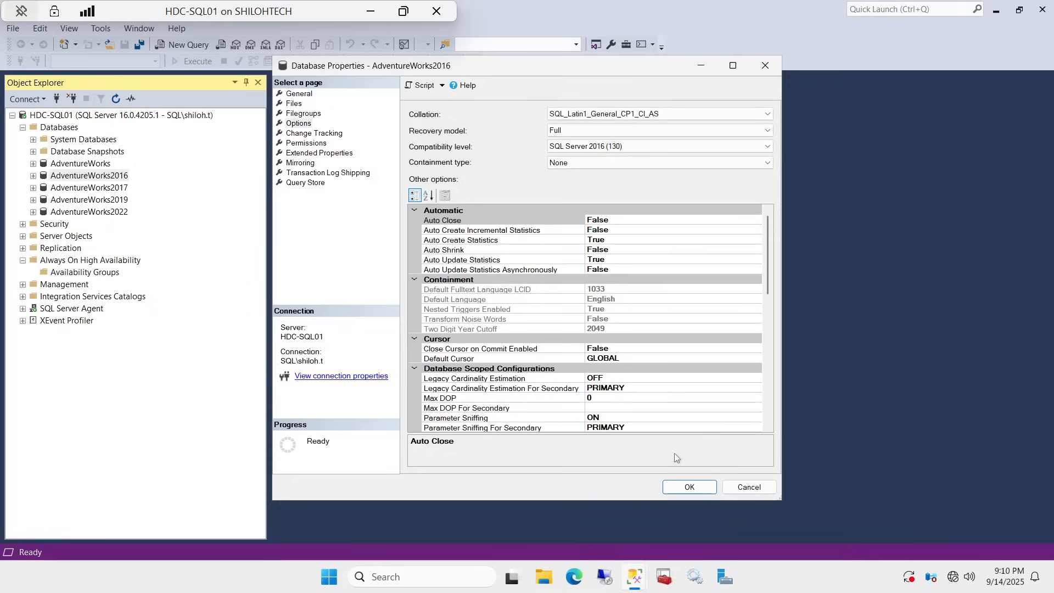
{"action": "left_click", "coordinate": [689, 486]}
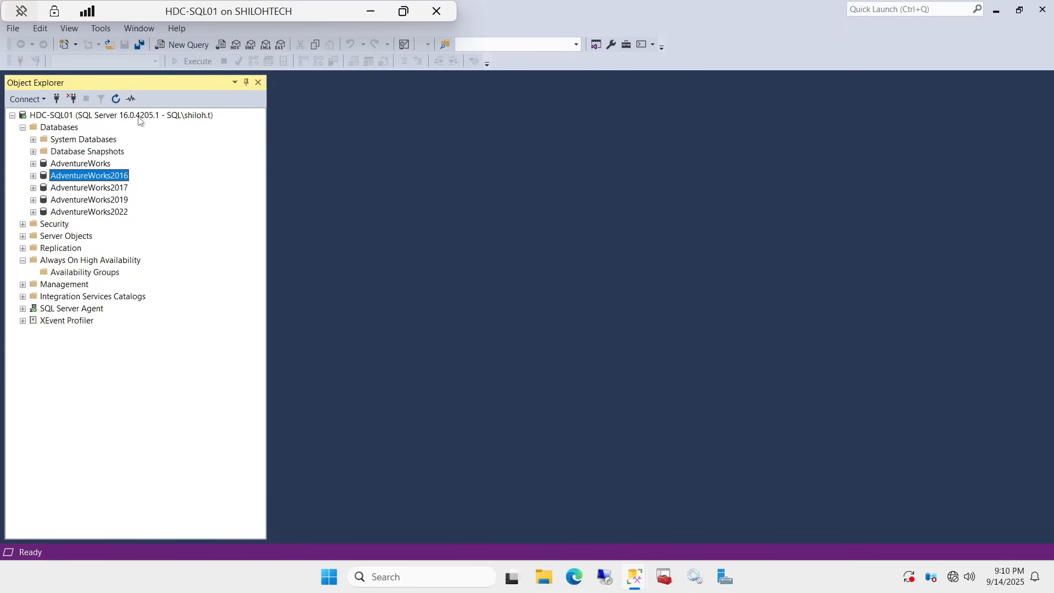
Step: Refresh the HDC-SQL01 server, then return to the open New Availability Group wizard and cancel it, discarding its entries
{"action": "right_click", "coordinate": [140, 118]}
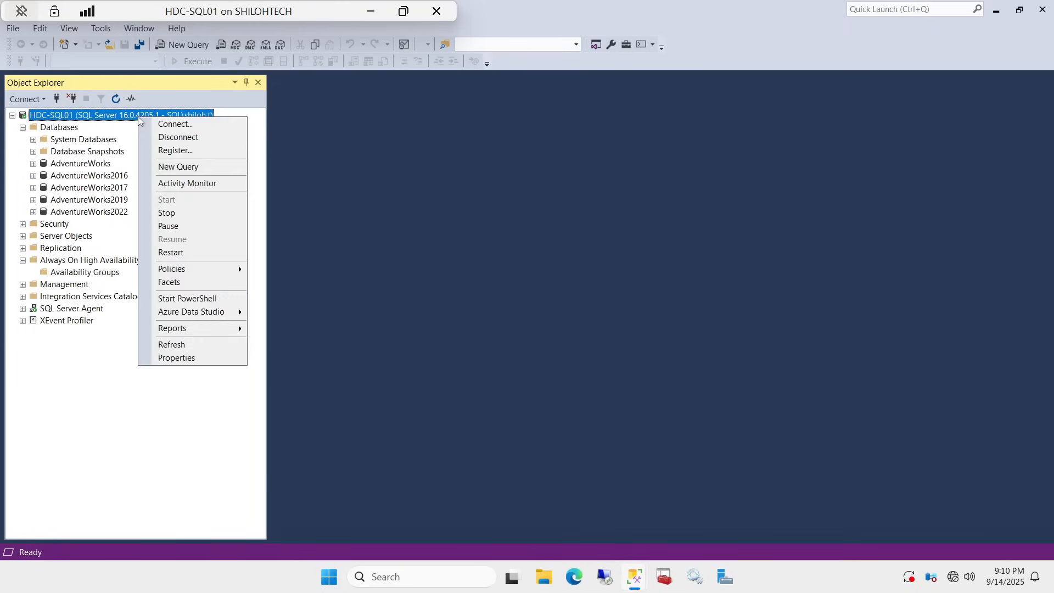
{"action": "left_click", "coordinate": [177, 345]}
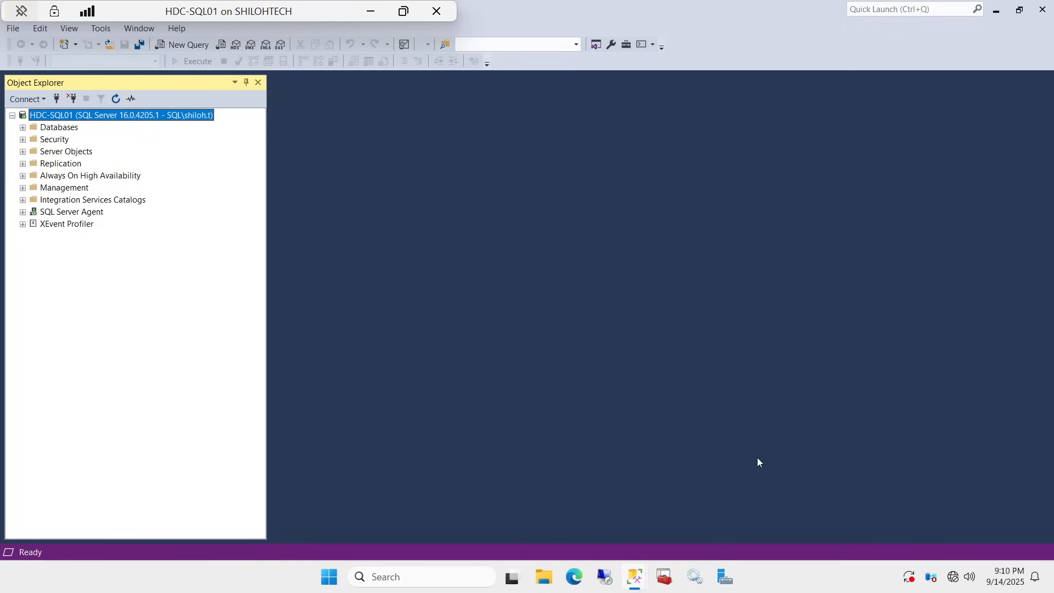
{"action": "mouse_move", "coordinate": [634, 577]}
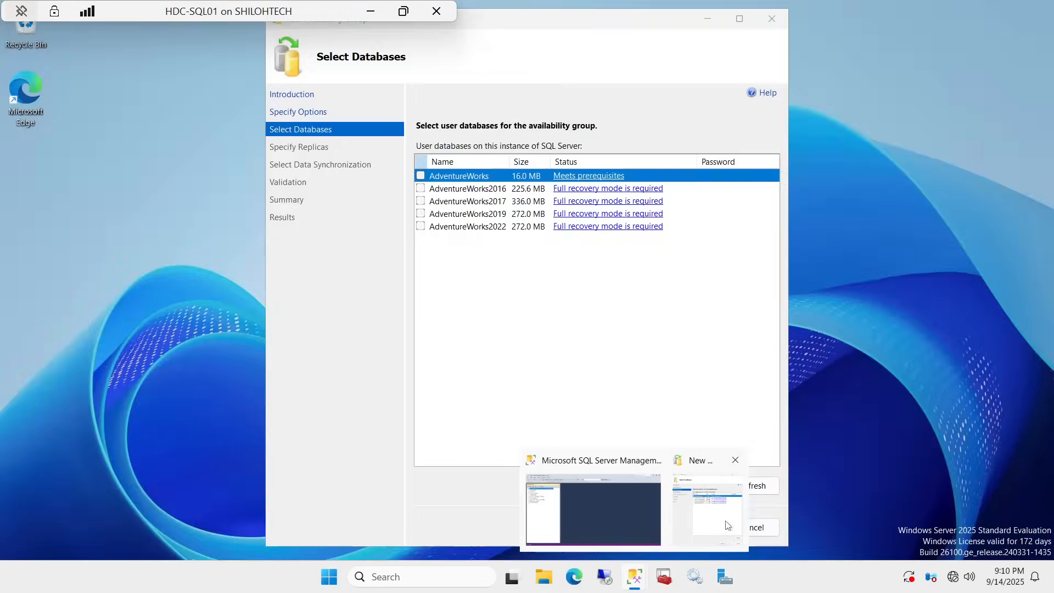
{"action": "left_click", "coordinate": [727, 525]}
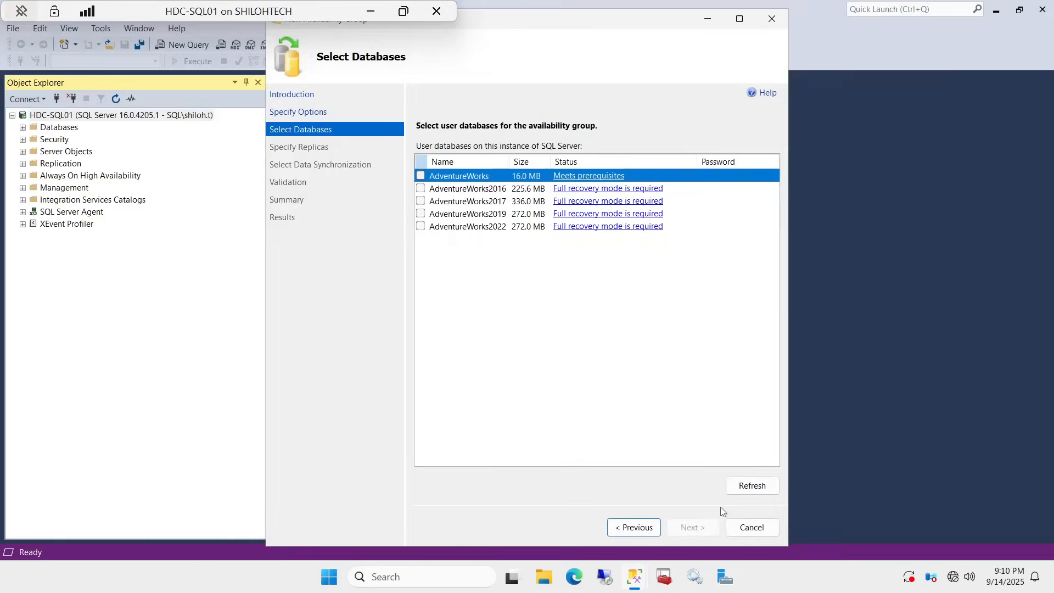
{"action": "left_click", "coordinate": [621, 526]}
{"action": "left_click", "coordinate": [698, 527]}
{"action": "left_click", "coordinate": [751, 530]}
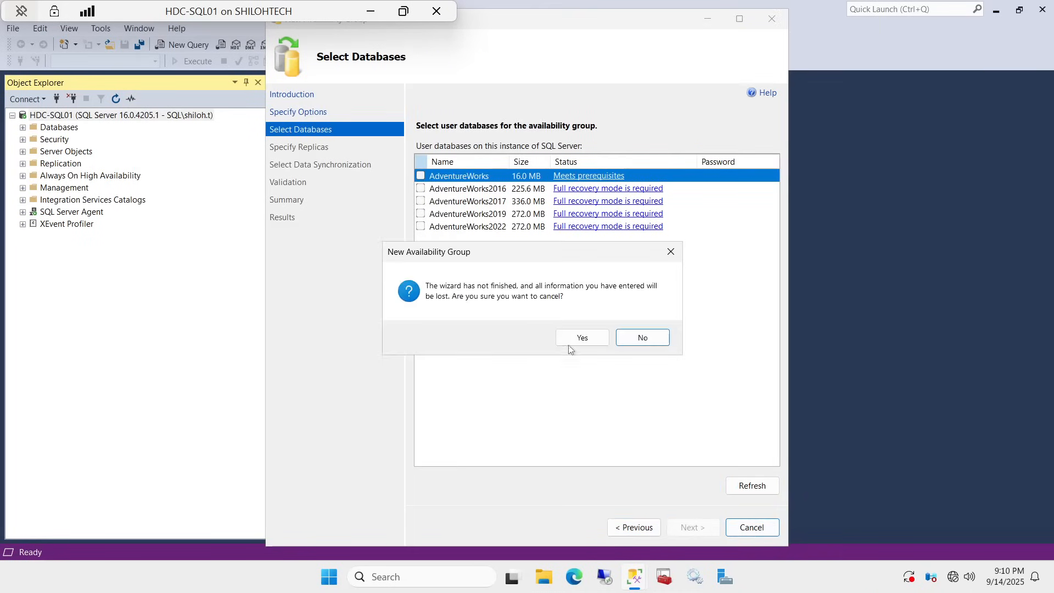
{"action": "left_click", "coordinate": [577, 346]}
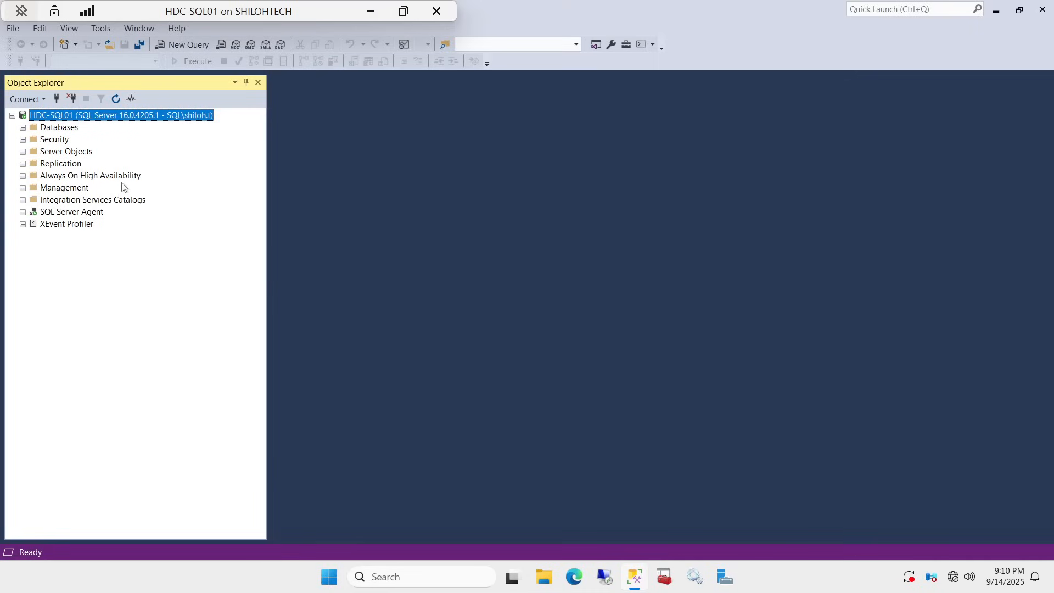
Step: Refresh the Always On High Availability node of HDC-SQL01
{"action": "left_click", "coordinate": [126, 177]}
{"action": "right_click", "coordinate": [127, 177]}
{"action": "left_click", "coordinate": [162, 247]}
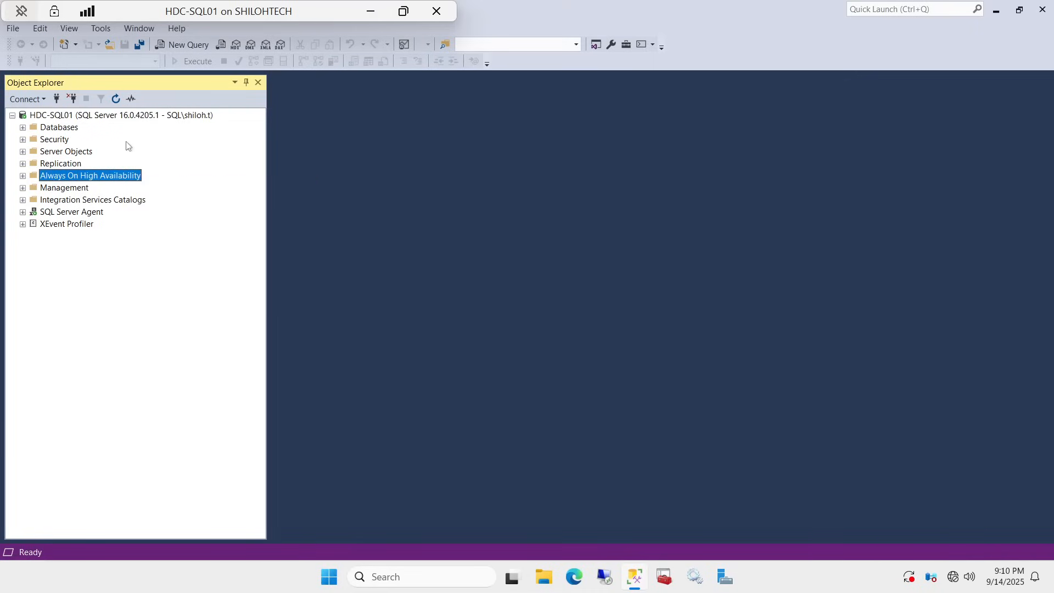
Step: Rerun the New Availability Group Wizard as AG-HDC01 with Database Level Health Detection, check the status of the user databases, and cancel the wizard
{"action": "right_click", "coordinate": [122, 177]}
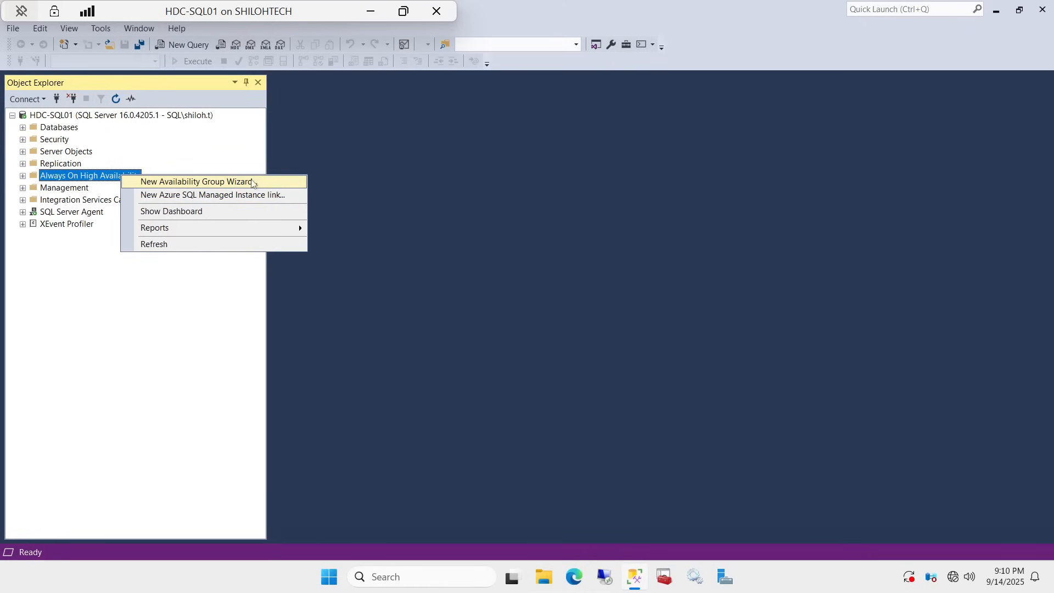
{"action": "left_click", "coordinate": [169, 186]}
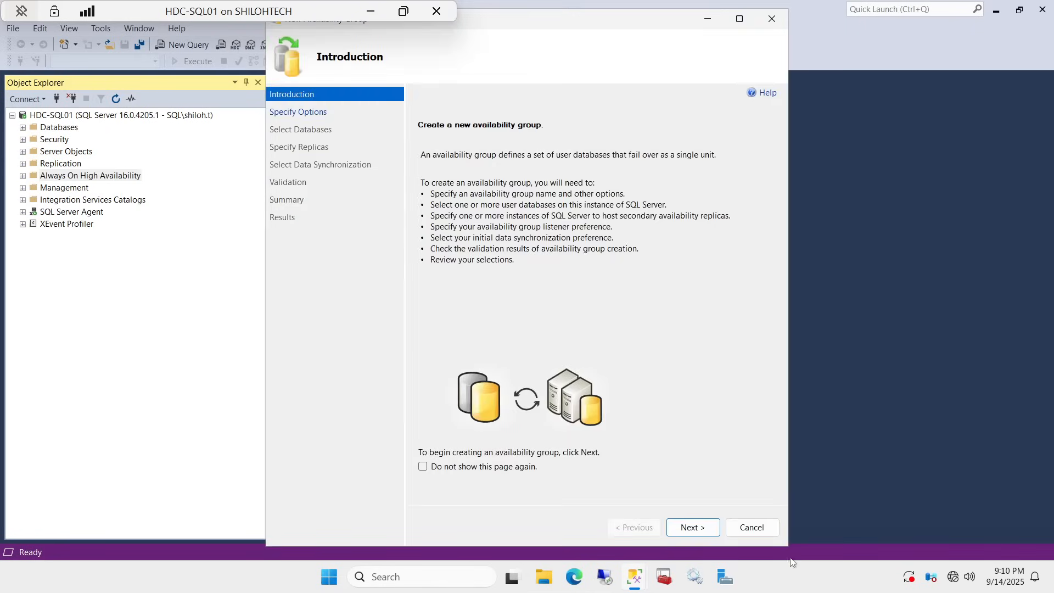
{"action": "left_click", "coordinate": [693, 527]}
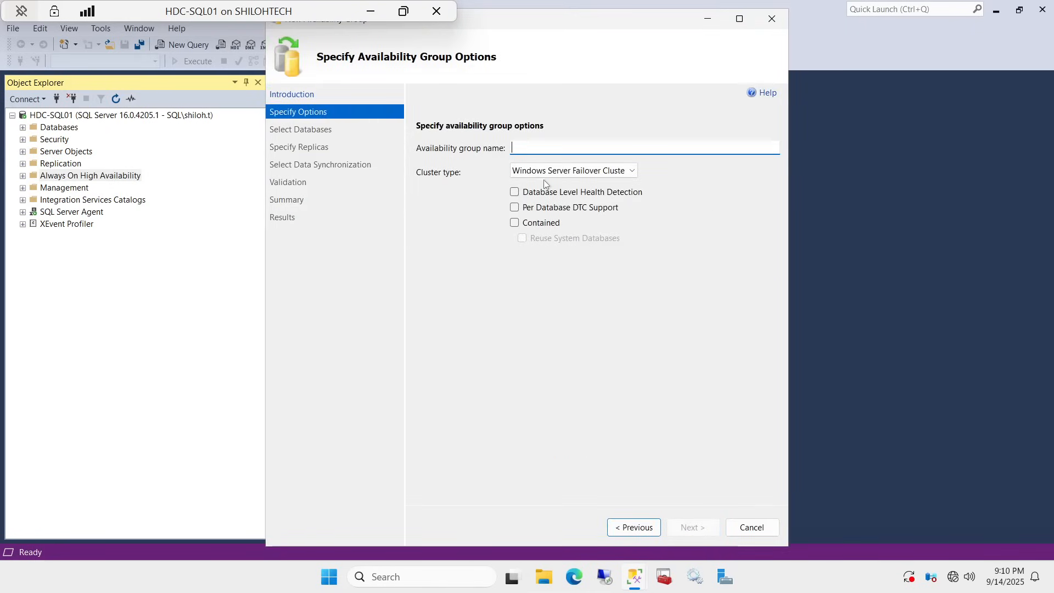
{"action": "type", "text": "AG-HDC01"}
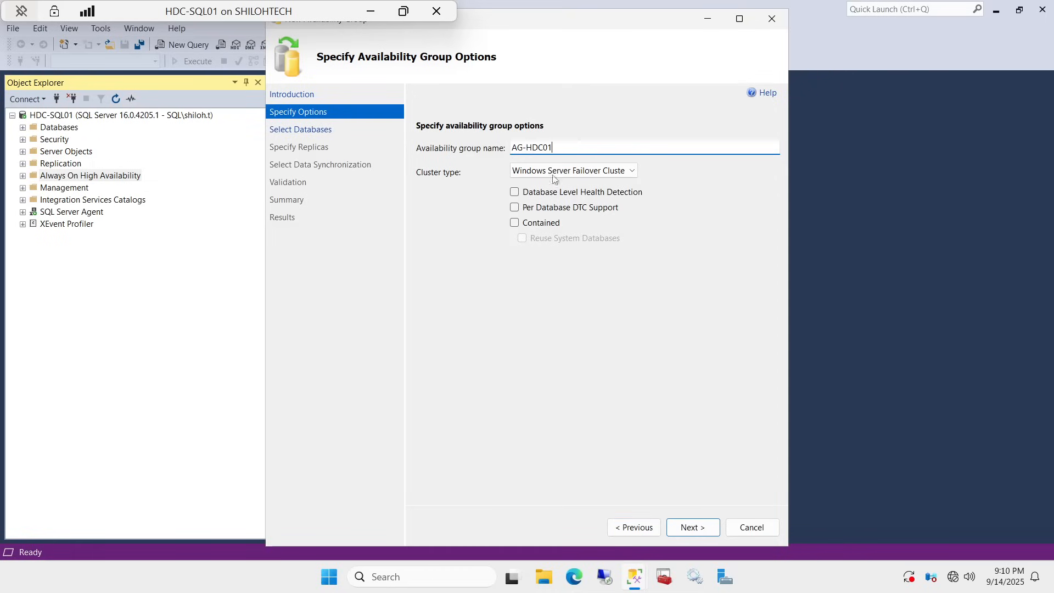
{"action": "left_click", "coordinate": [515, 192]}
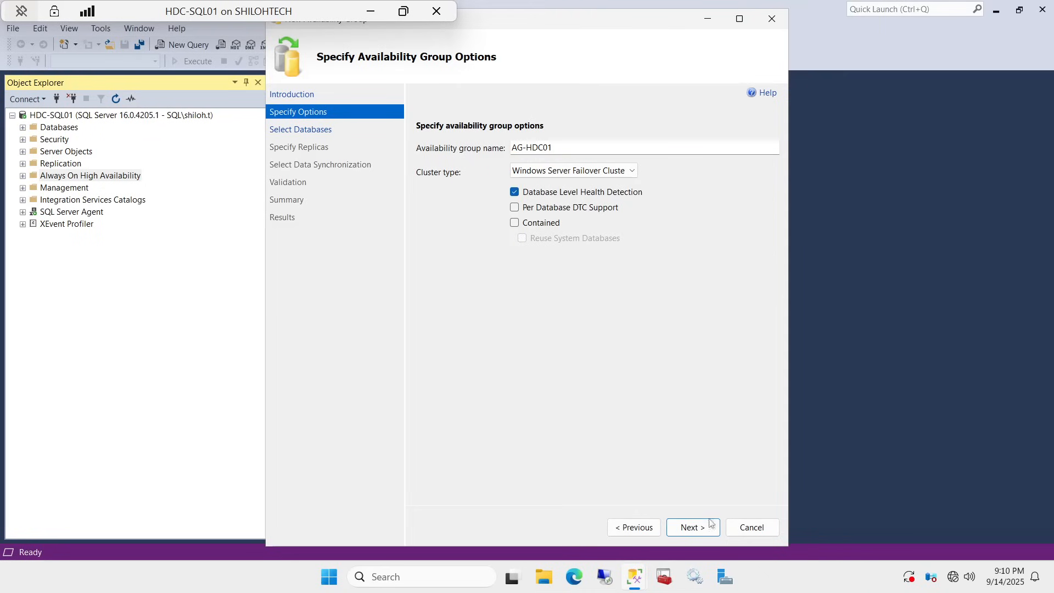
{"action": "left_click", "coordinate": [693, 527]}
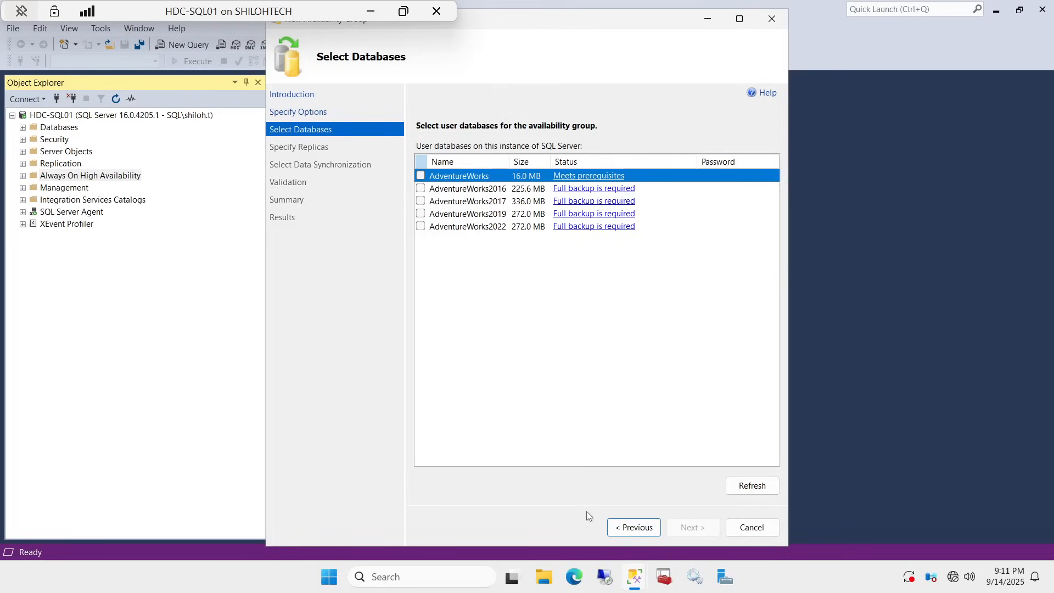
{"action": "left_click", "coordinate": [753, 529]}
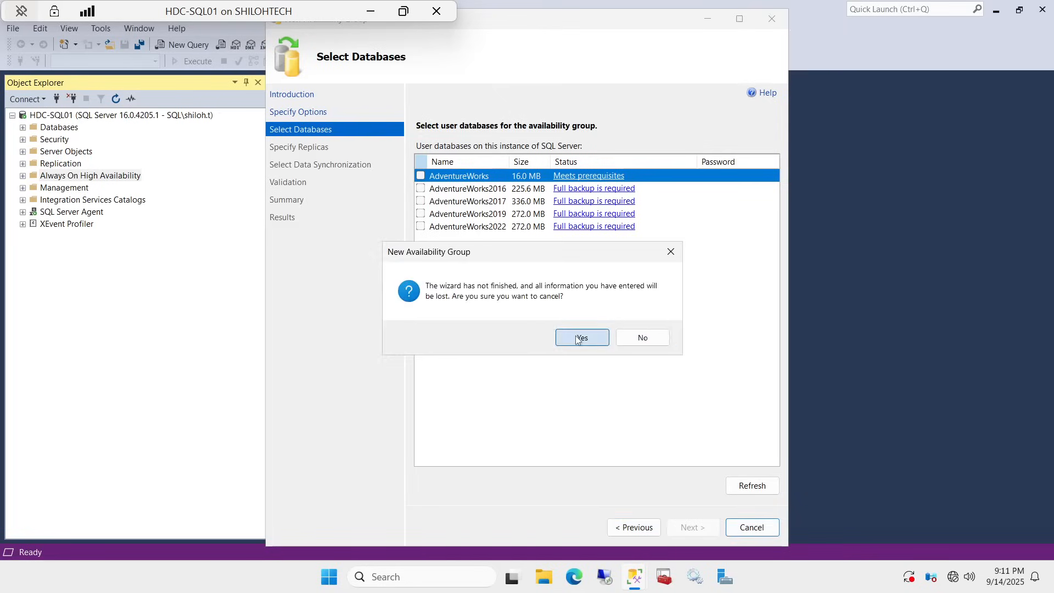
{"action": "left_click", "coordinate": [577, 339]}
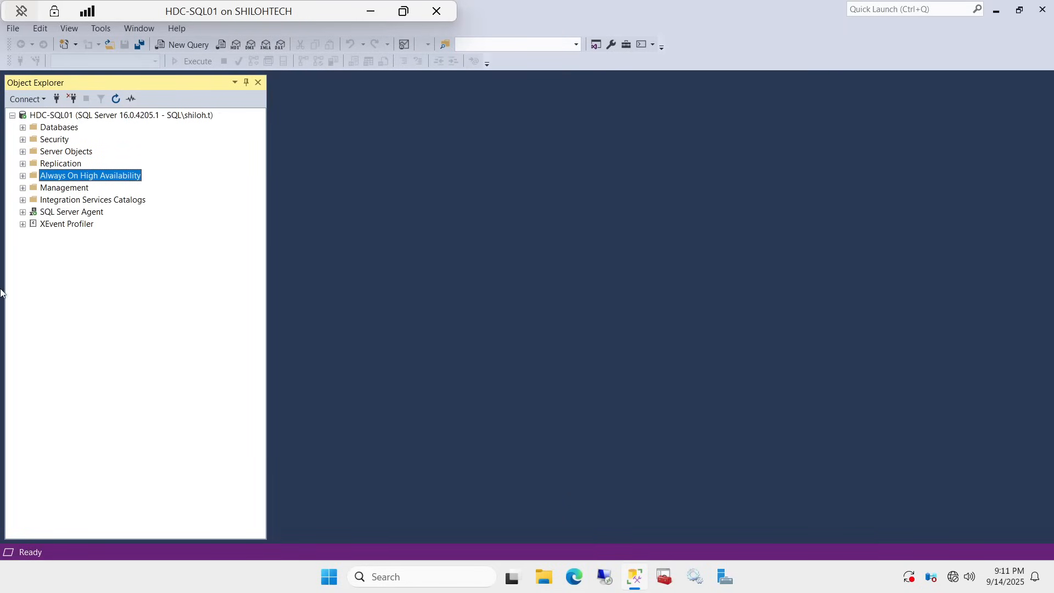
Step: Expand the databases of HDC-SQL01 and take a full backup of AdventureWorks2016 to disk in B:\SQLBACKUP
{"action": "left_click", "coordinate": [22, 127]}
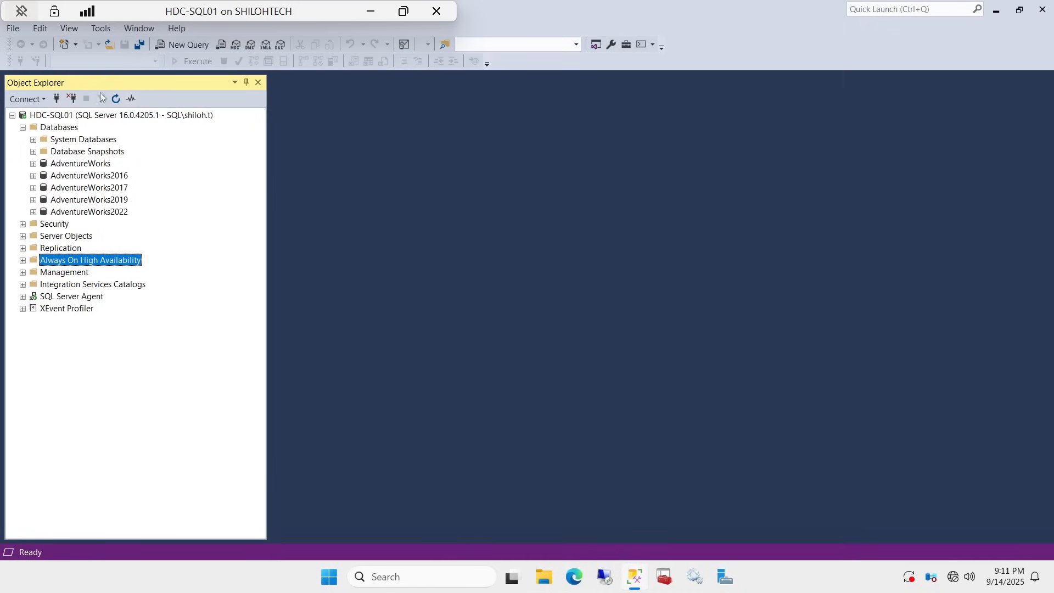
{"action": "right_click", "coordinate": [104, 177]}
{"action": "mouse_move", "coordinate": [155, 225]}
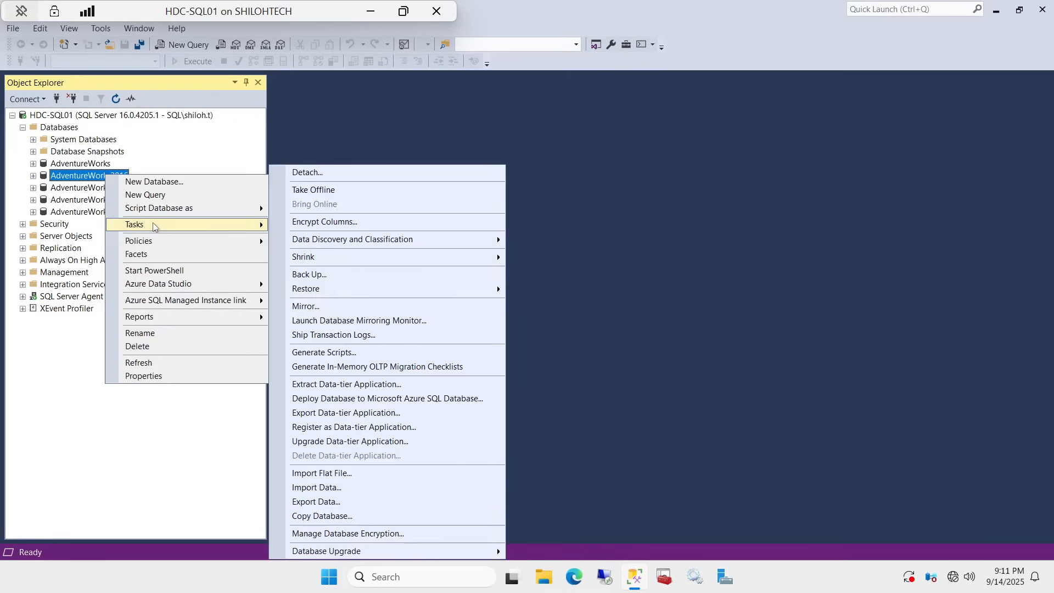
{"action": "left_click", "coordinate": [336, 274]}
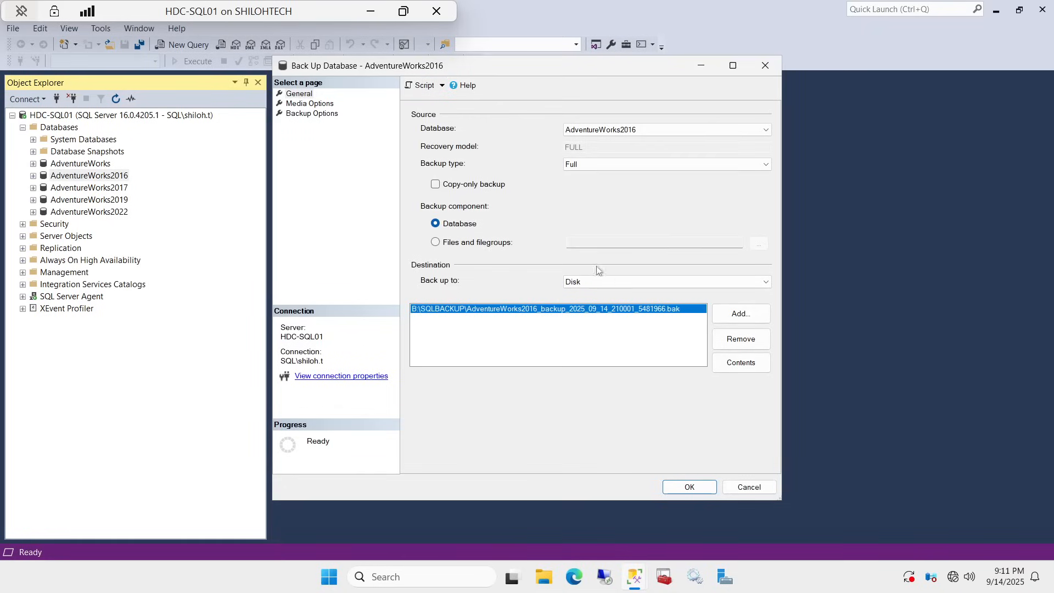
{"action": "left_click", "coordinate": [690, 487]}
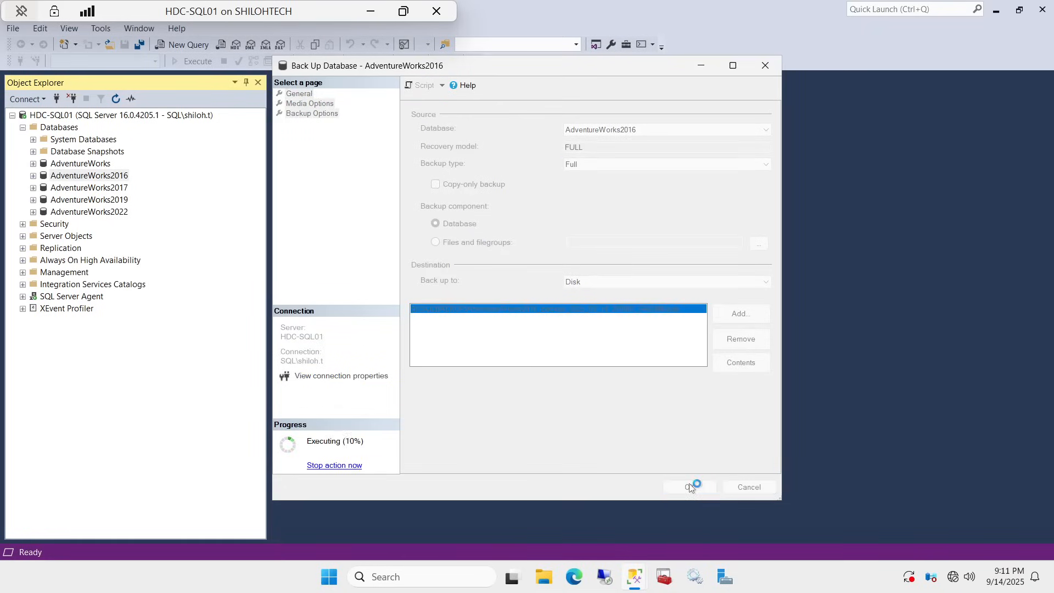
{"action": "left_click", "coordinate": [716, 306]}
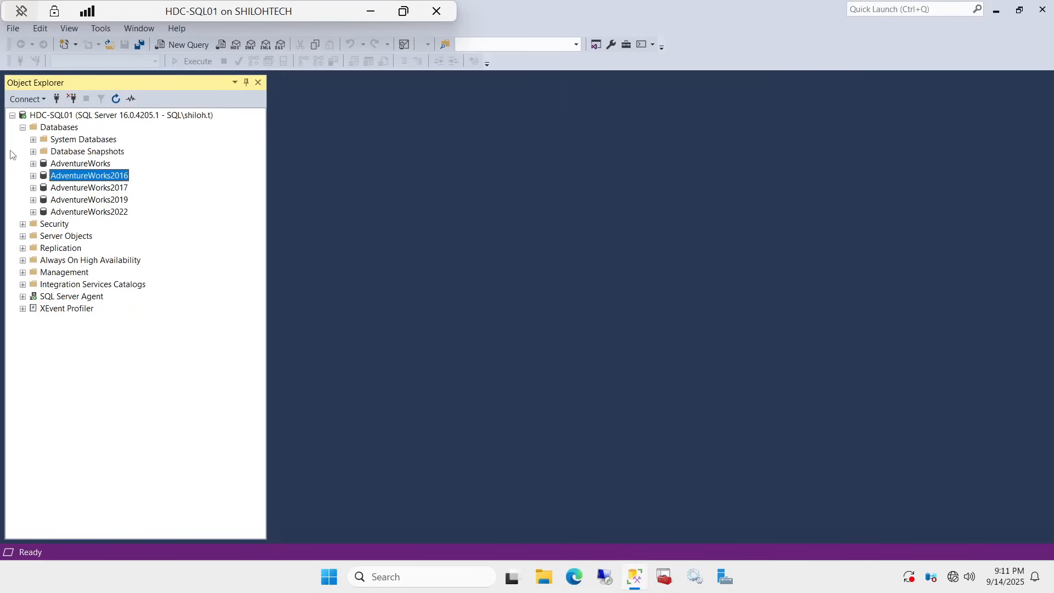
Step: Take a full backup of the AdventureWorks2017 database to disk in B:\SQLBACKUP
{"action": "right_click", "coordinate": [117, 188]}
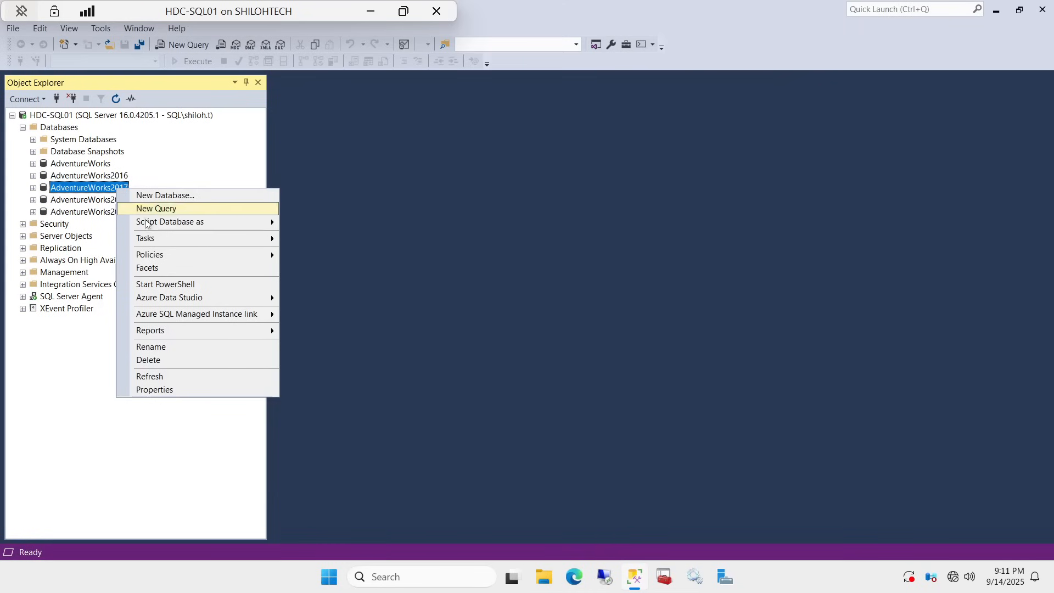
{"action": "mouse_move", "coordinate": [159, 241]}
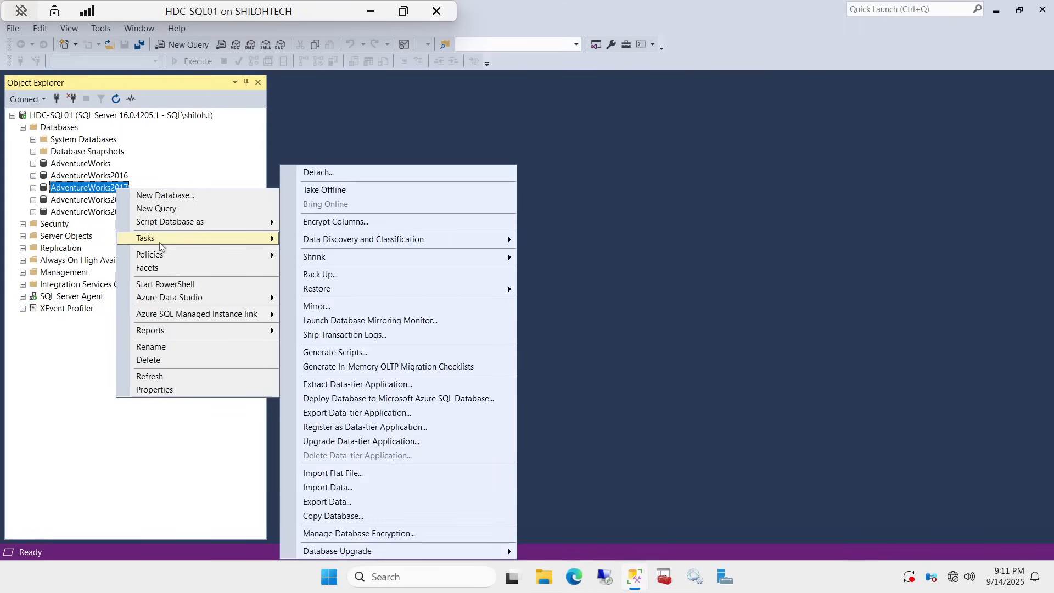
{"action": "left_click", "coordinate": [327, 275]}
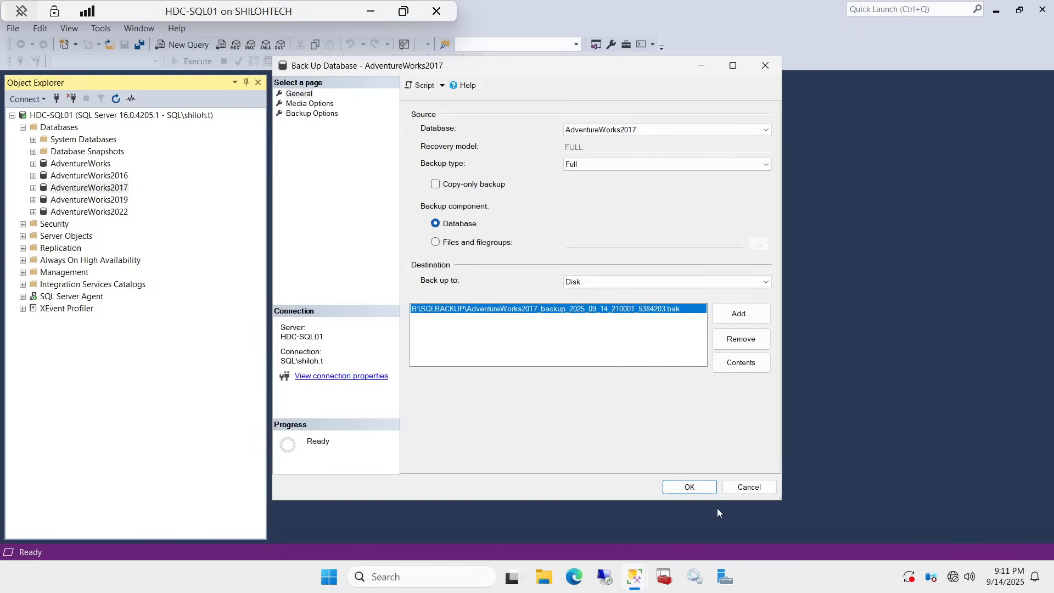
{"action": "left_click", "coordinate": [686, 486]}
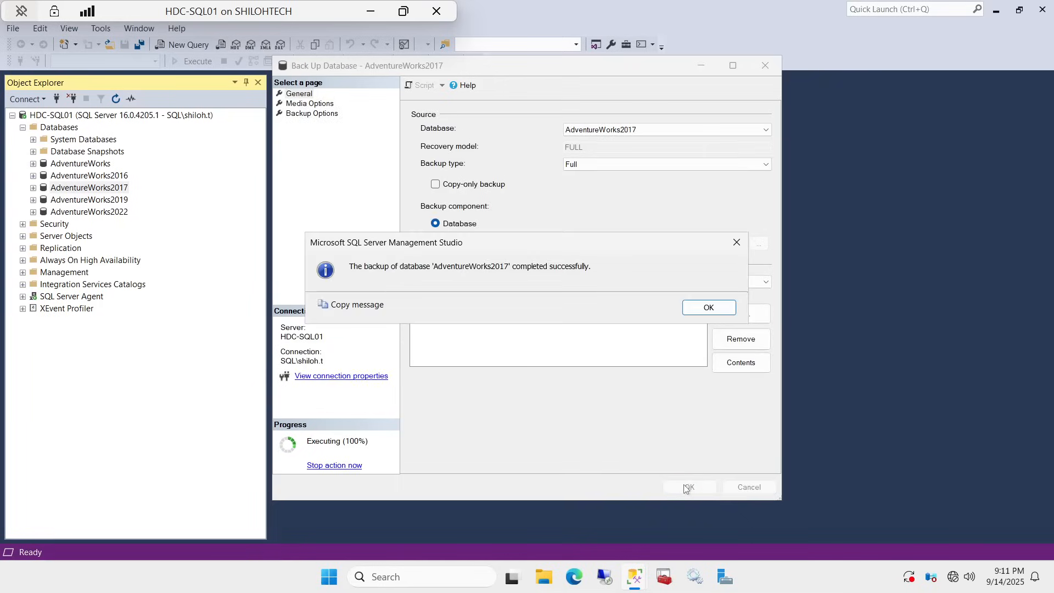
{"action": "left_click", "coordinate": [691, 306]}
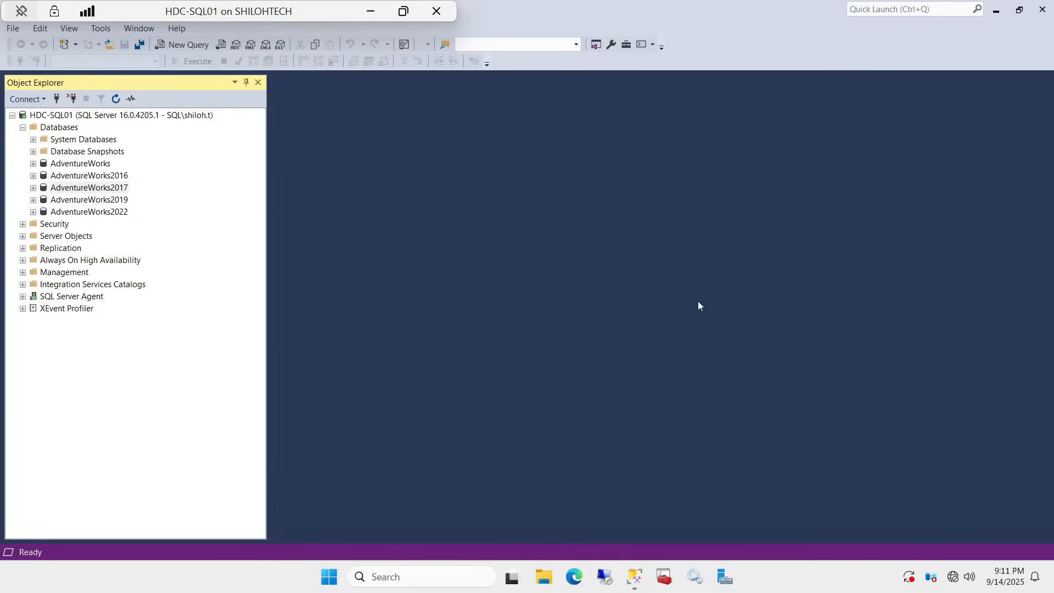
Step: Take a full backup of the AdventureWorks2019 database to disk in B:\SQLBACKUP
{"action": "right_click", "coordinate": [105, 197]}
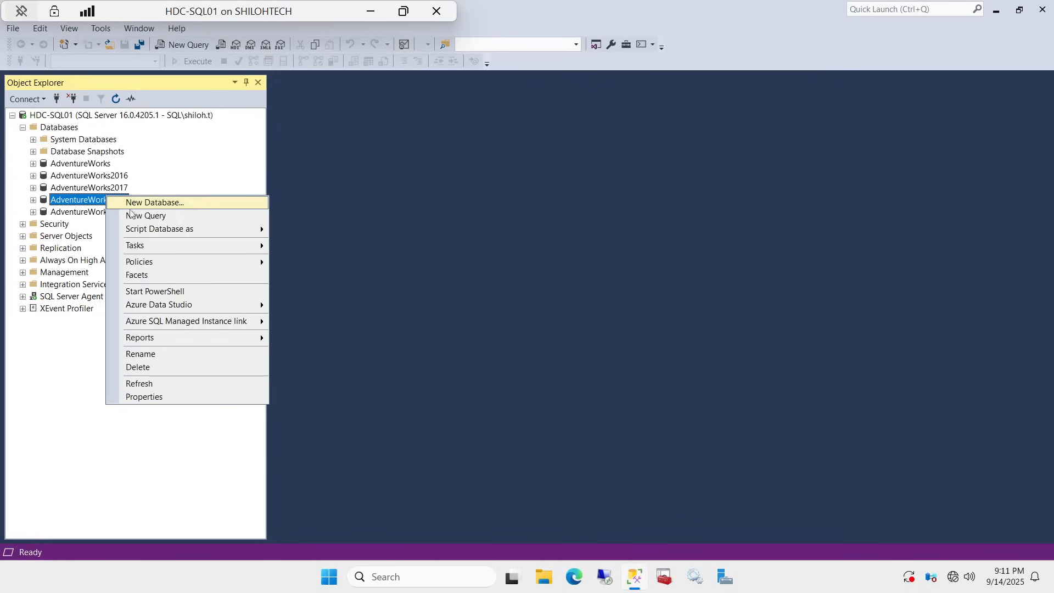
{"action": "mouse_move", "coordinate": [155, 246]}
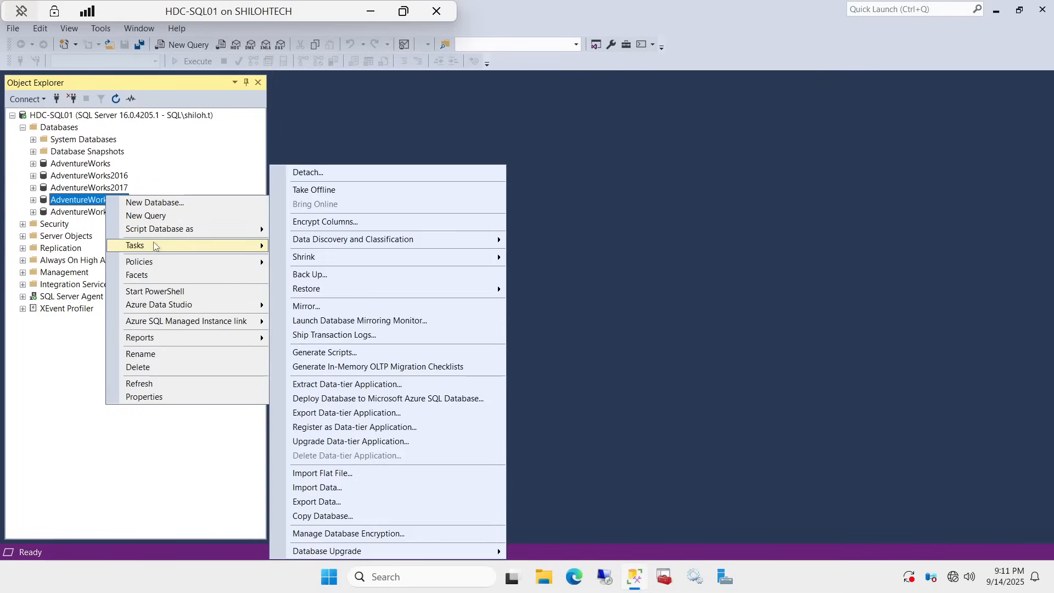
{"action": "left_click", "coordinate": [315, 274]}
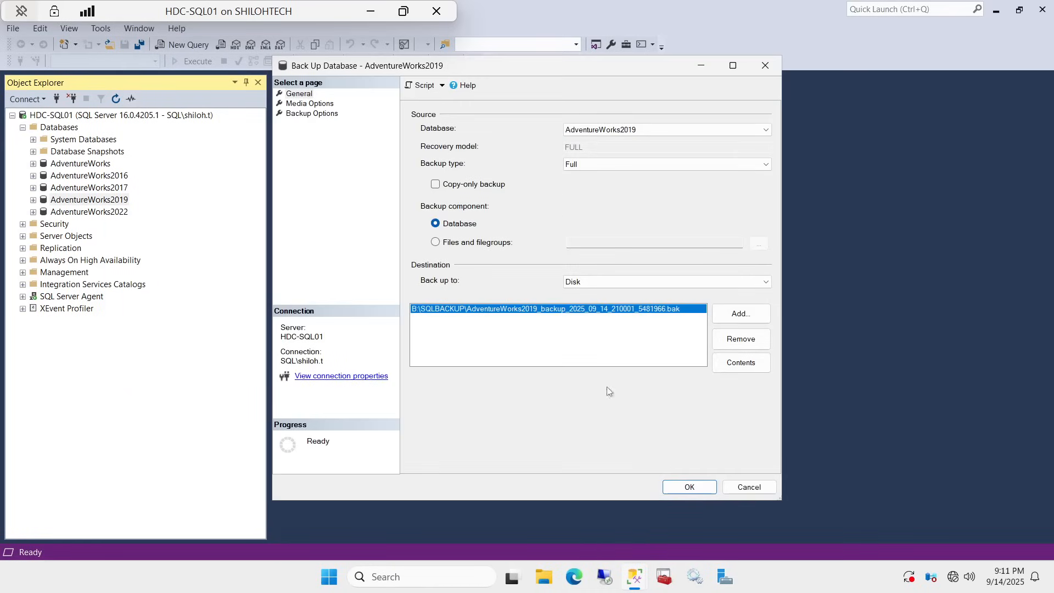
{"action": "left_click", "coordinate": [694, 487]}
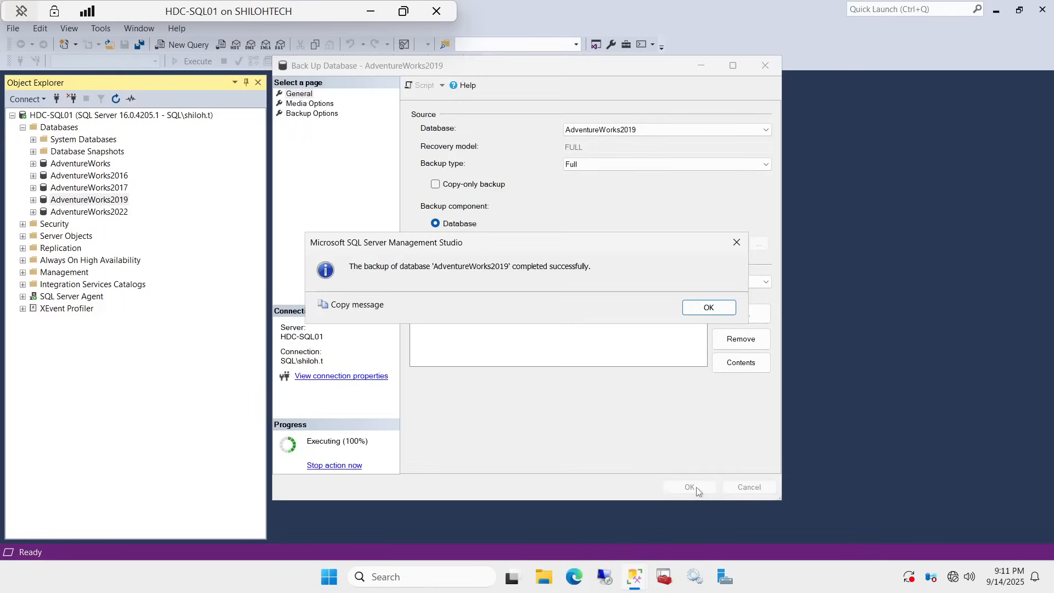
{"action": "left_click", "coordinate": [708, 308]}
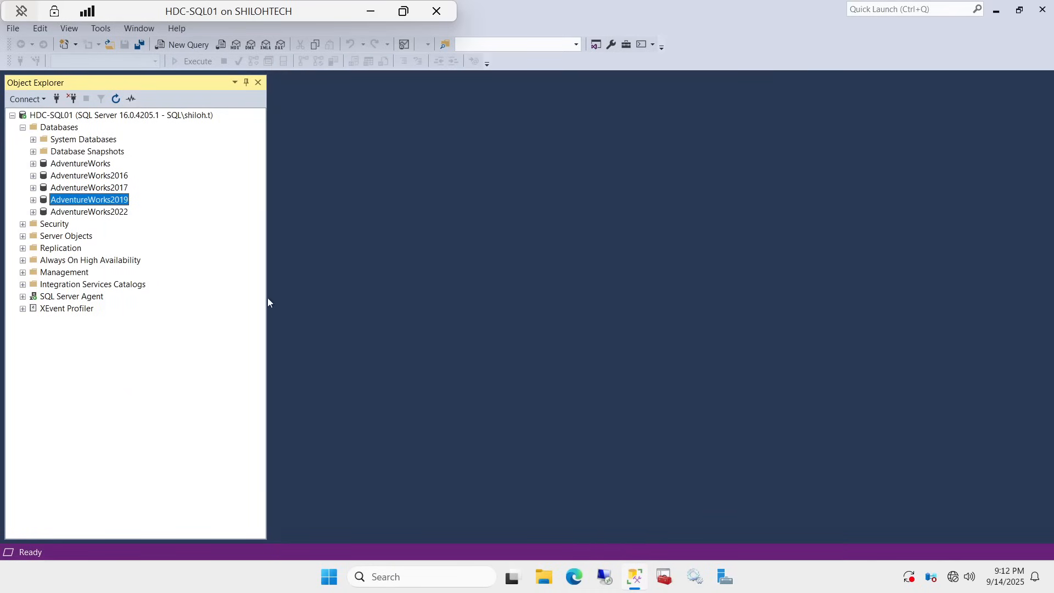
Step: Take a full backup of the AdventureWorks2022 database to disk in B:\SQLBACKUP
{"action": "right_click", "coordinate": [101, 212]}
{"action": "mouse_move", "coordinate": [169, 266]}
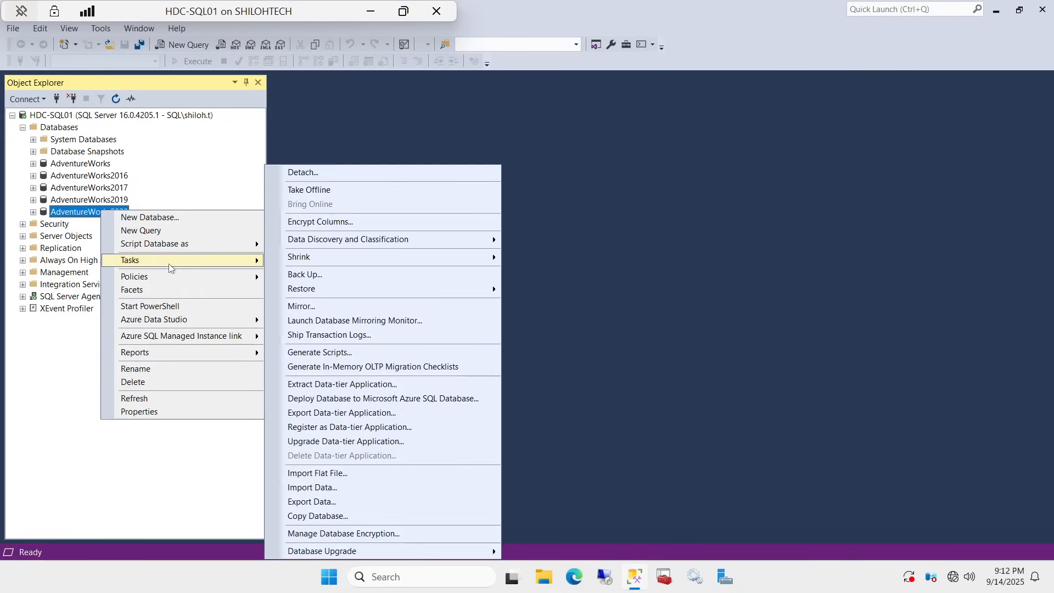
{"action": "left_click", "coordinate": [305, 274]}
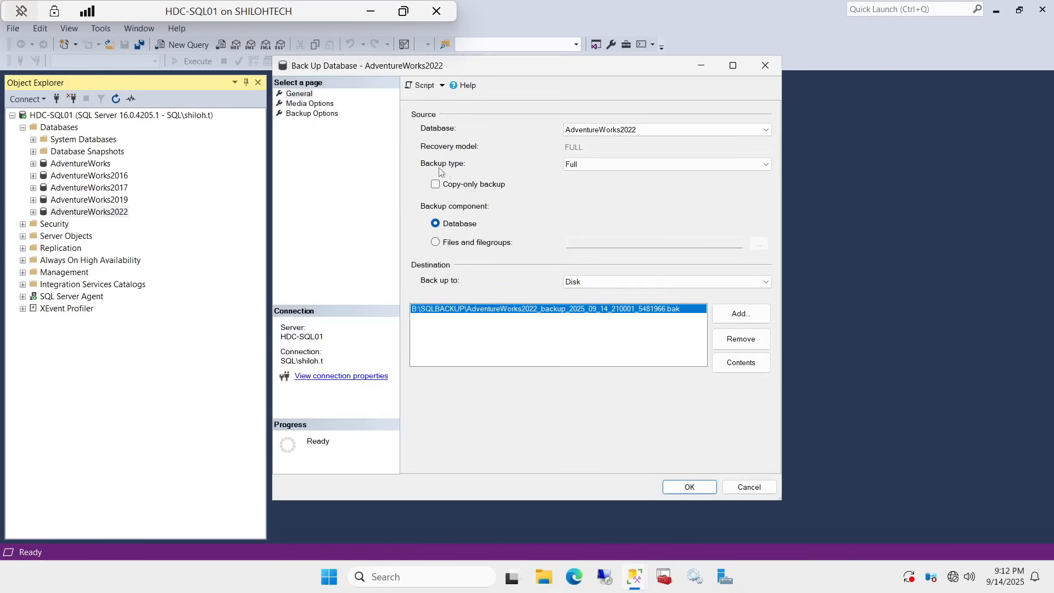
{"action": "left_click", "coordinate": [690, 488]}
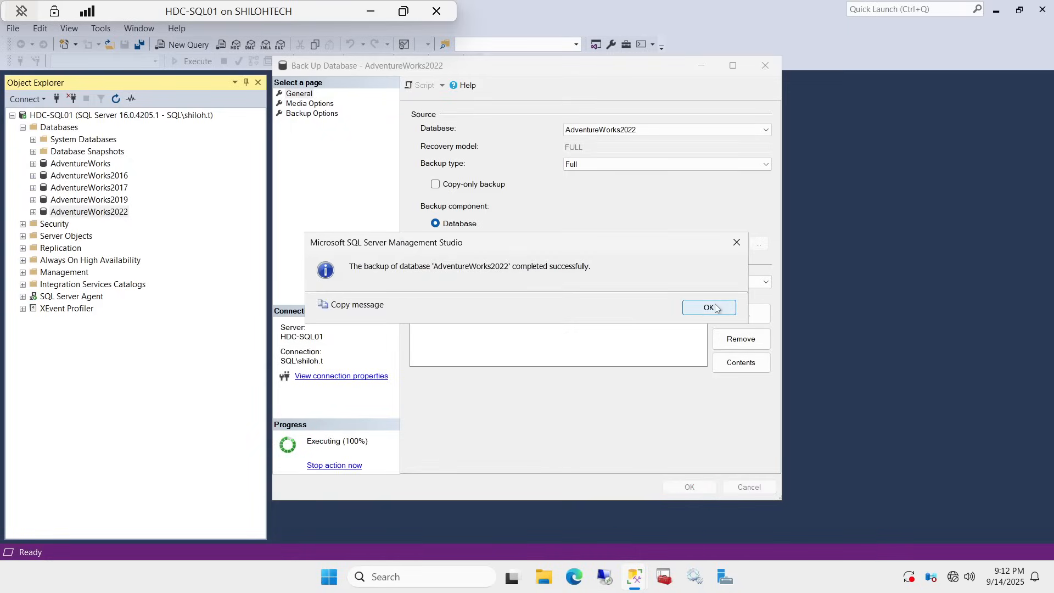
{"action": "left_click", "coordinate": [709, 308]}
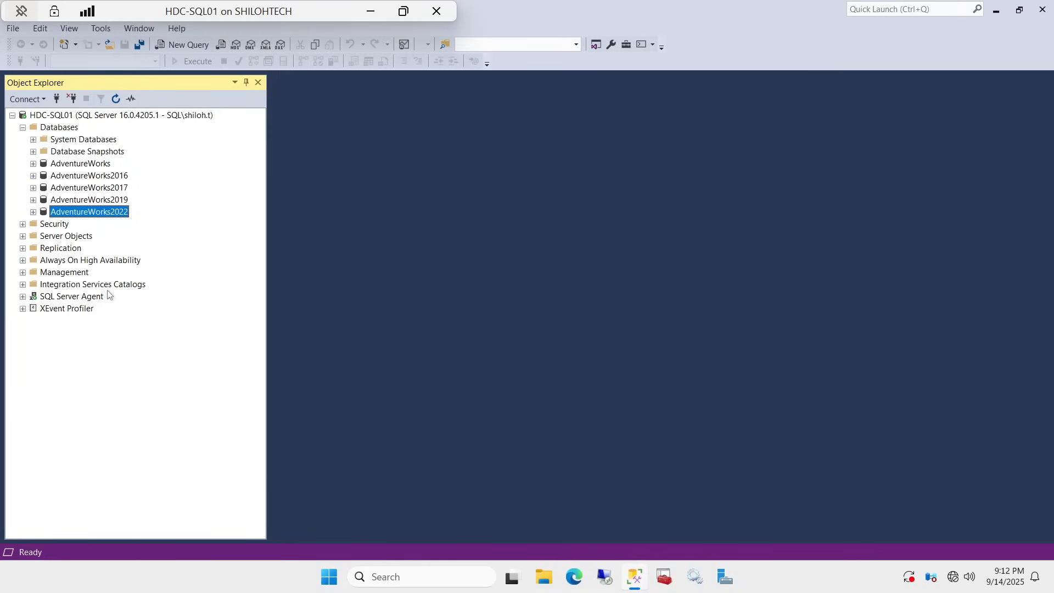
Step: Refresh Always On High Availability, then start the New Availability Group Wizard and name the group AG-HDC01 with Database Level Health Detection enabled
{"action": "right_click", "coordinate": [118, 262]}
{"action": "left_click", "coordinate": [159, 336]}
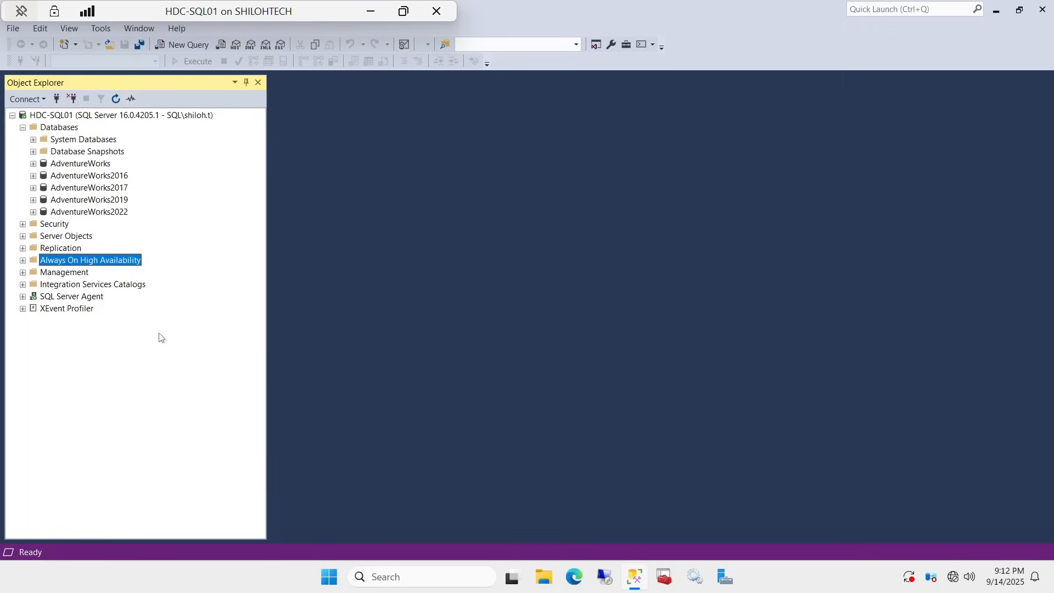
{"action": "right_click", "coordinate": [106, 261]}
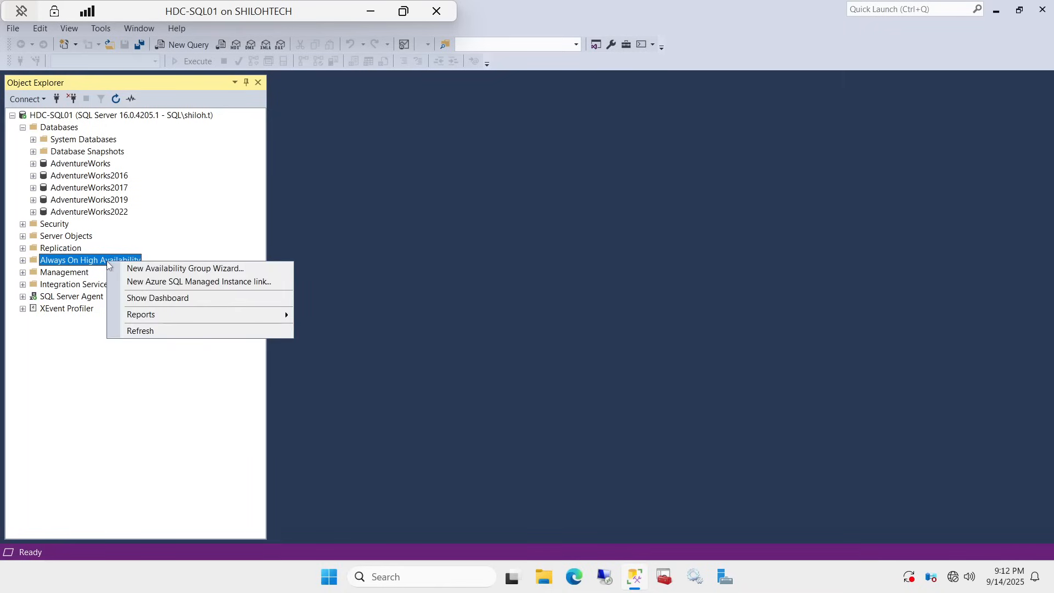
{"action": "left_click", "coordinate": [162, 268]}
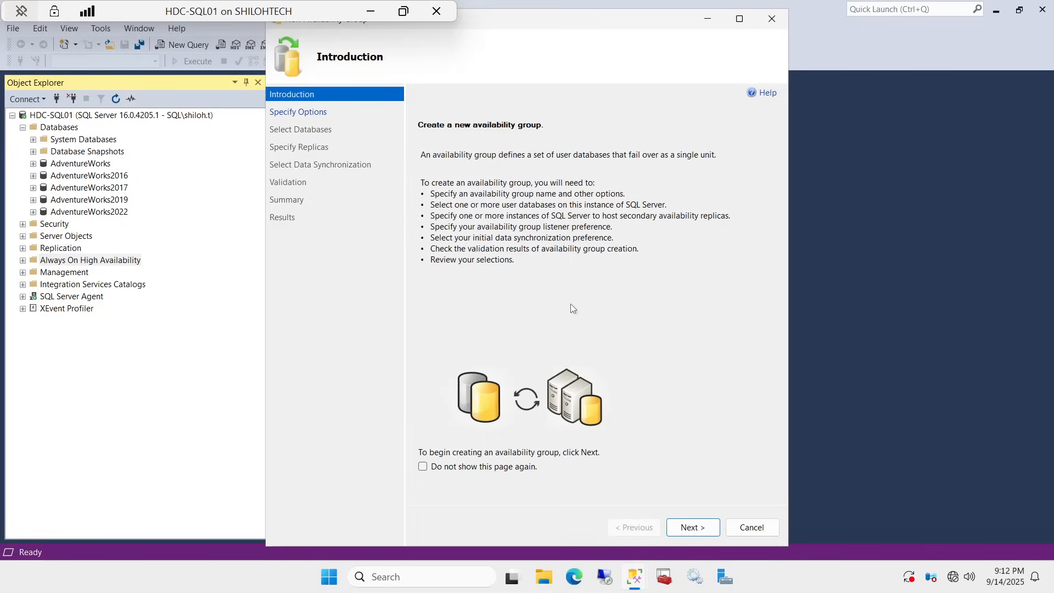
{"action": "left_click", "coordinate": [692, 528]}
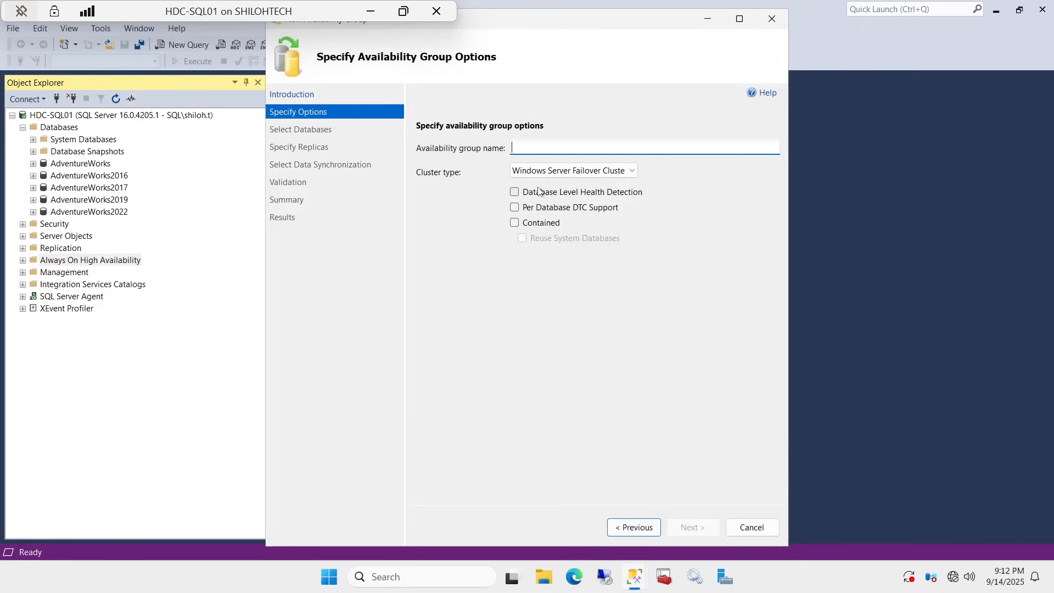
{"action": "key", "text": "Caps_Lock"}
{"action": "type", "text": "AG-"}
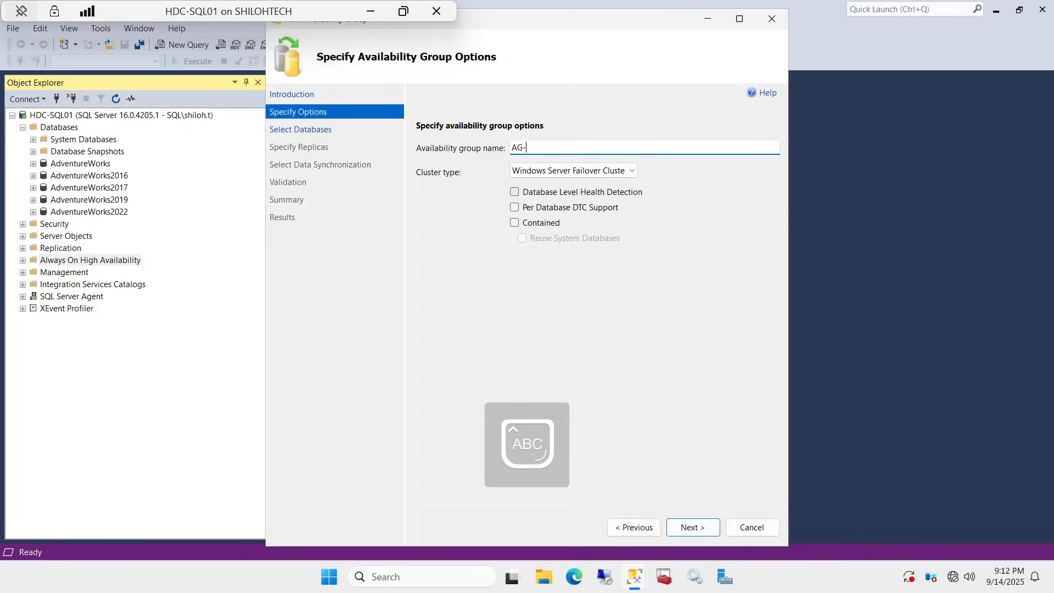
{"action": "type", "text": "HDC01"}
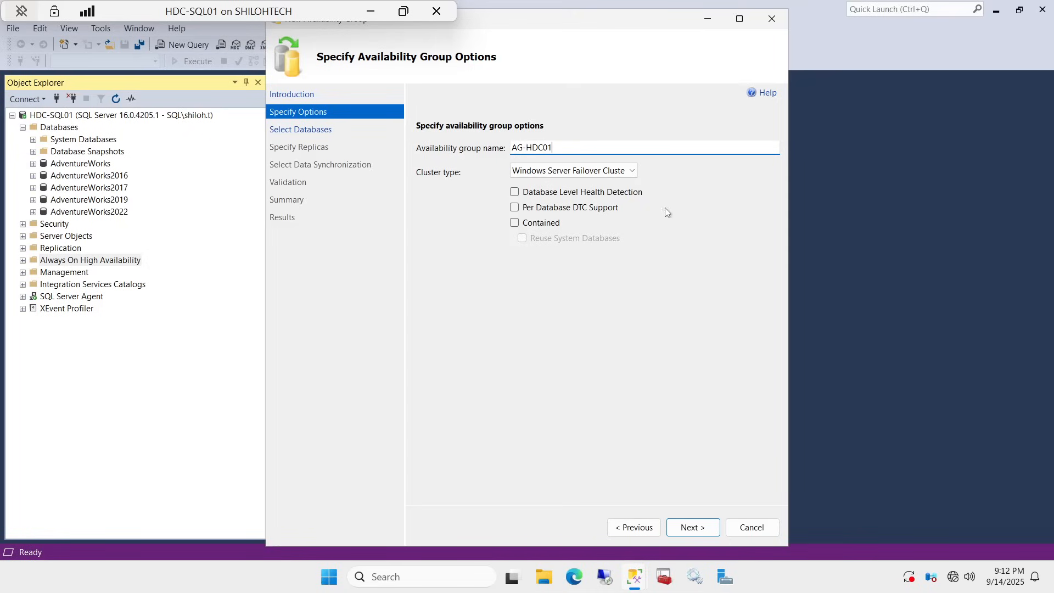
{"action": "left_click", "coordinate": [514, 193]}
{"action": "left_click", "coordinate": [693, 526]}
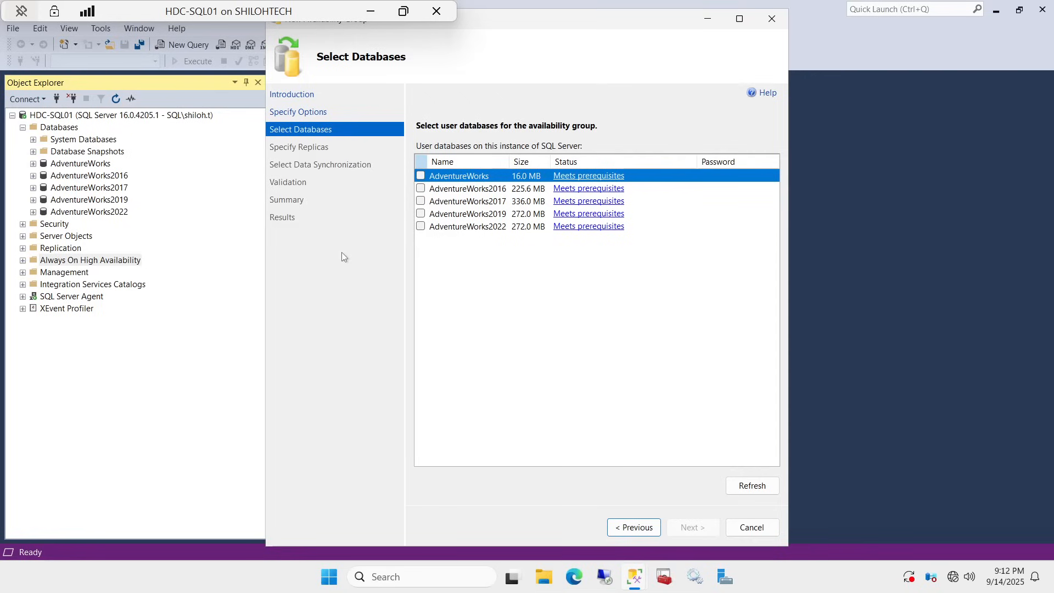
Step: Include AdventureWorks2016, AdventureWorks2017, AdventureWorks2019 and AdventureWorks2022 in the availability group and proceed to specifying replicas
{"action": "left_click", "coordinate": [420, 188]}
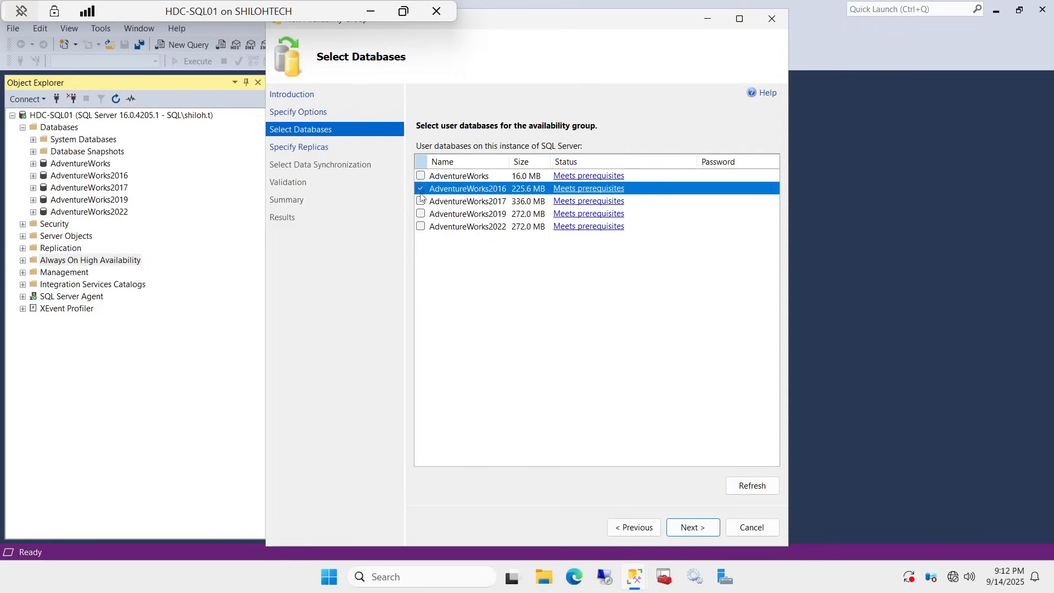
{"action": "left_click", "coordinate": [420, 201]}
{"action": "left_click", "coordinate": [420, 214]}
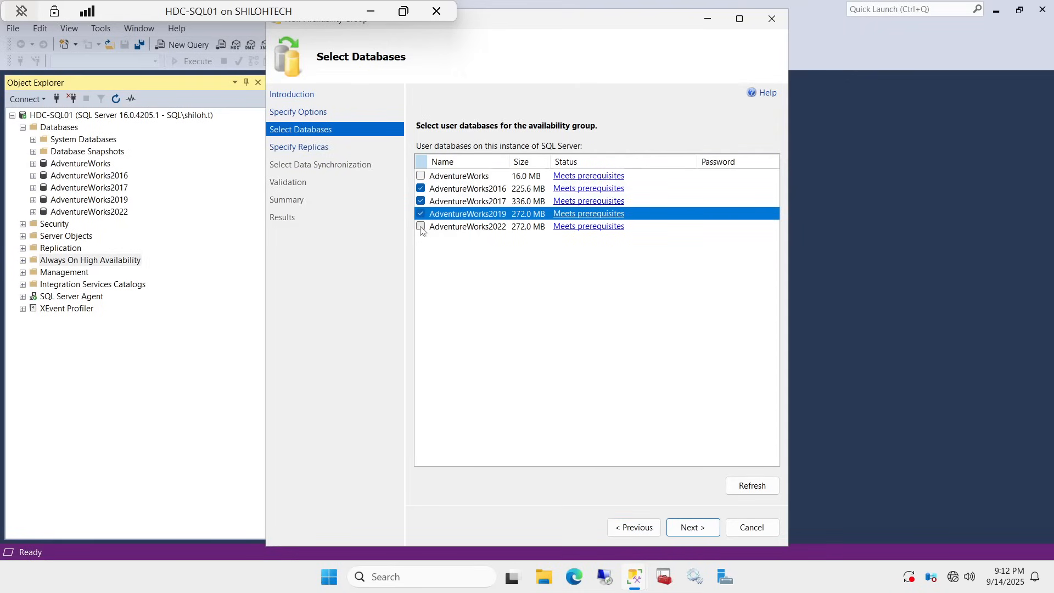
{"action": "left_click", "coordinate": [421, 226]}
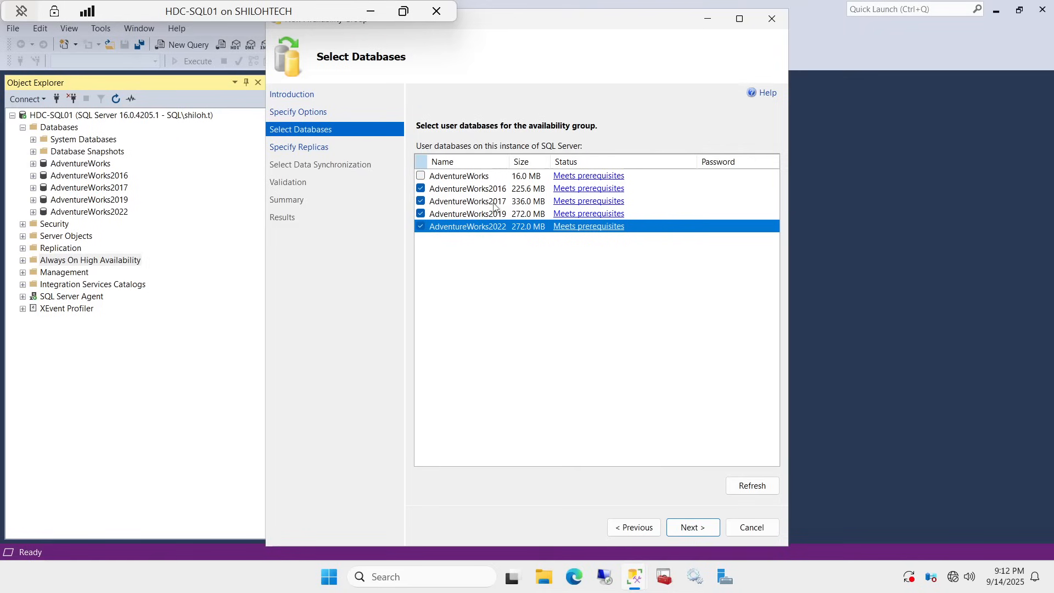
{"action": "left_click", "coordinate": [685, 526]}
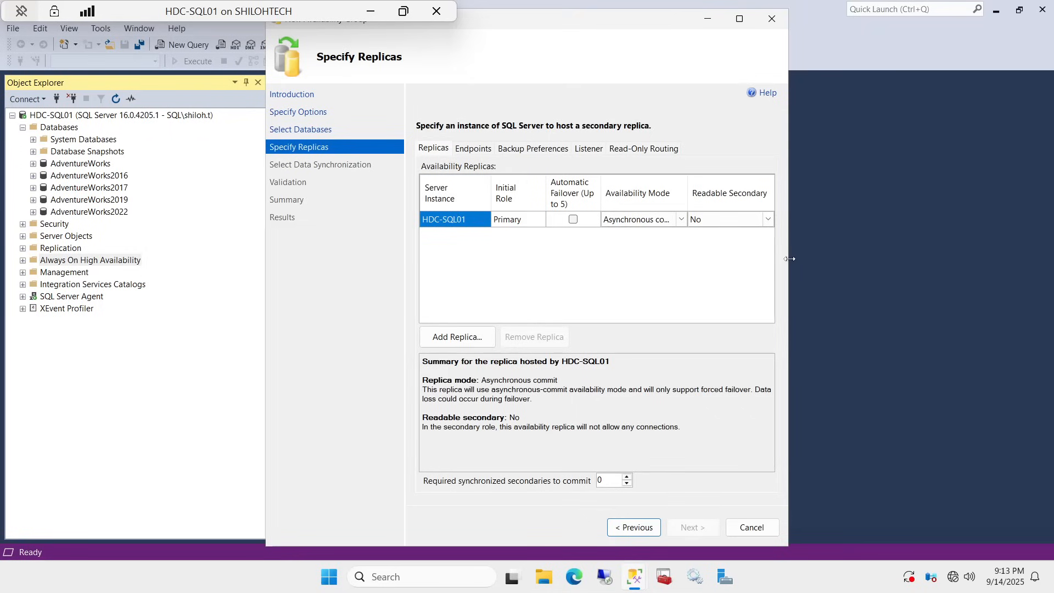
Step: Widen the wizard and try to add HDC-SQL02 as a replica using Windows Authentication
{"action": "left_click_drag", "start_coordinate": [789, 258], "coordinate": [955, 282]}
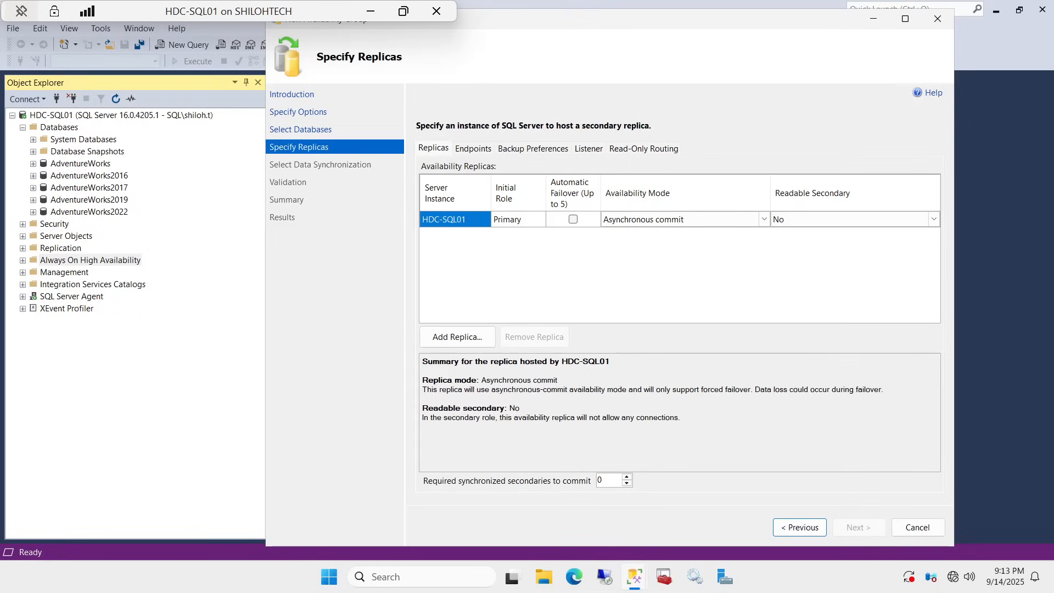
{"action": "left_click", "coordinate": [458, 337]}
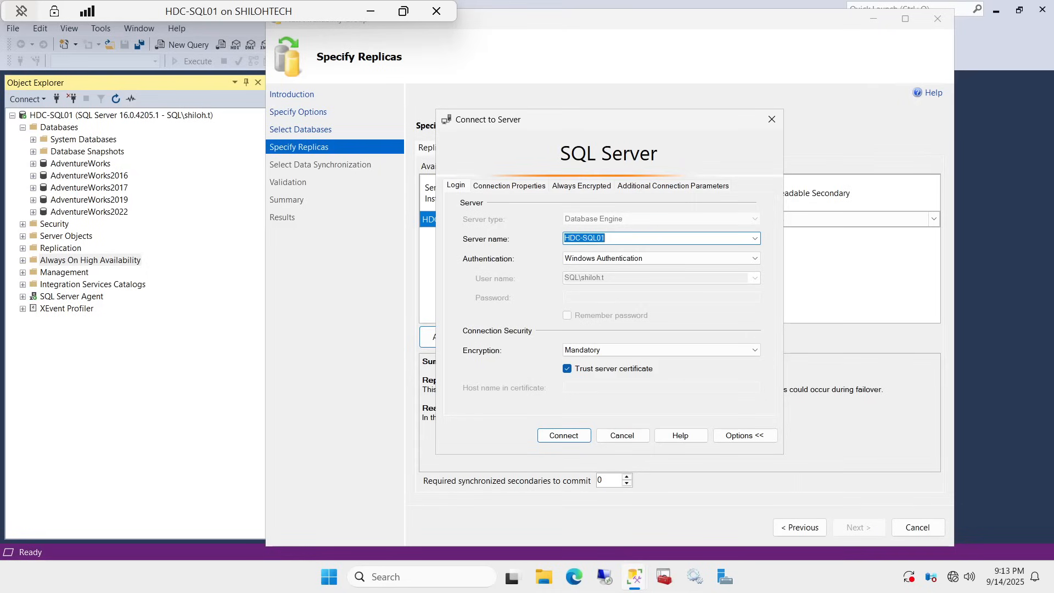
{"action": "left_click", "coordinate": [755, 237]}
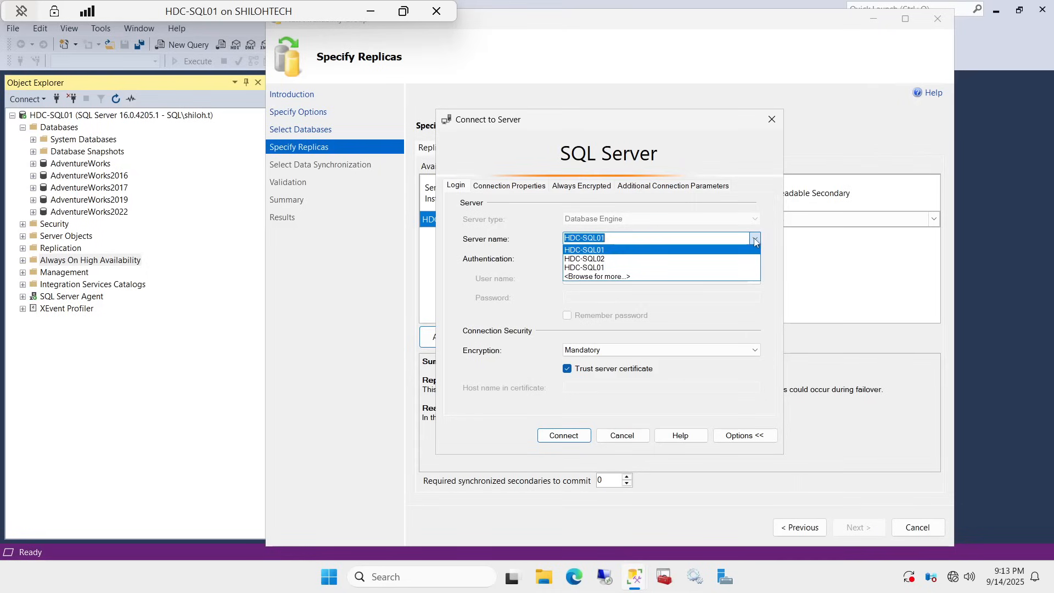
{"action": "left_click", "coordinate": [648, 259]}
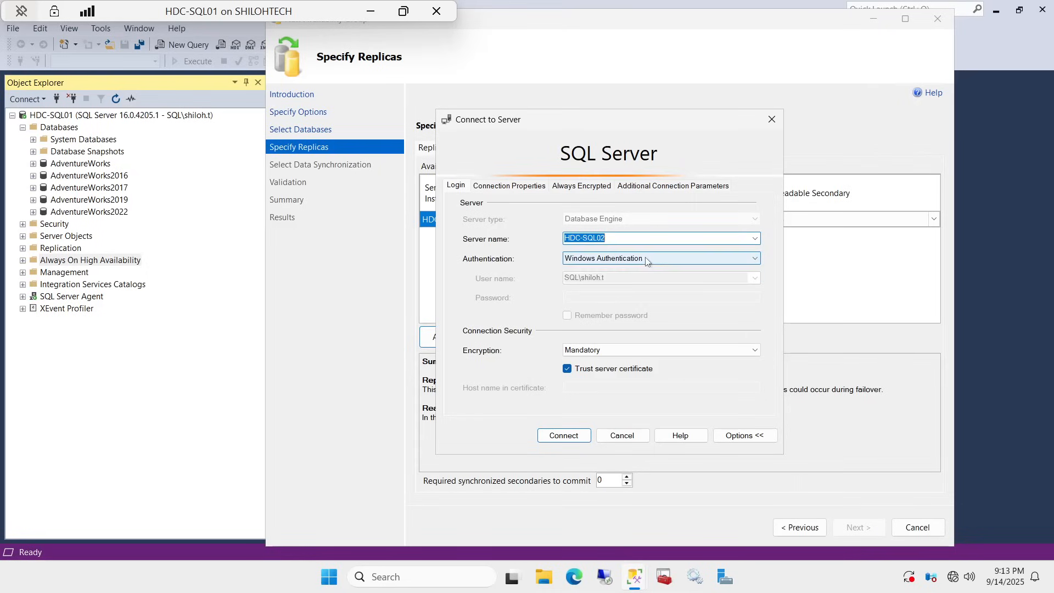
{"action": "left_click", "coordinate": [574, 435]}
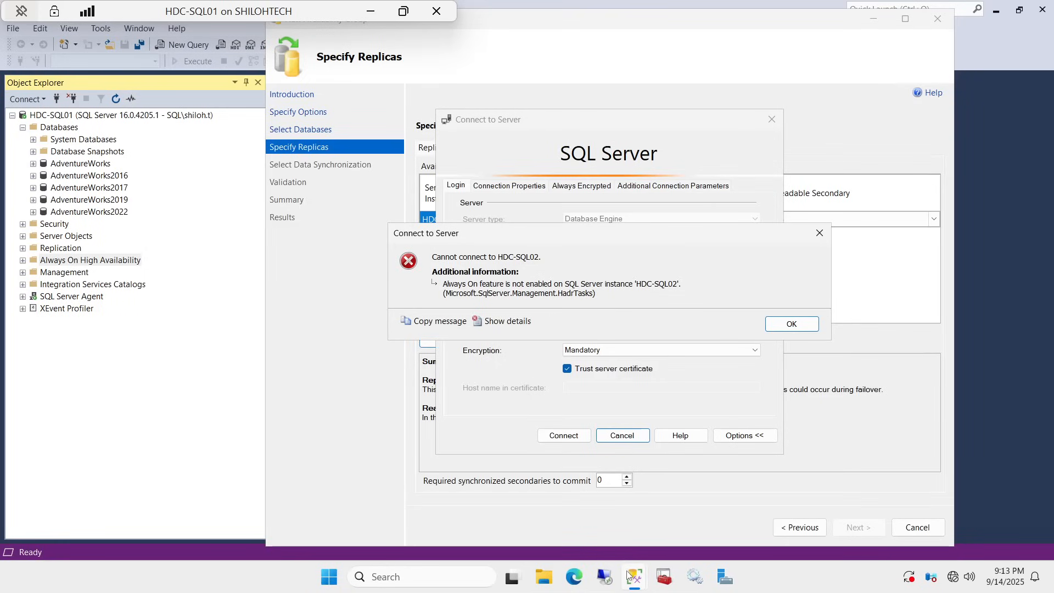
Step: Connect to hdc-sql02 through Remote Desktop and open SQL Server 2022 Configuration Manager there with elevated rights
{"action": "left_click", "coordinate": [604, 578]}
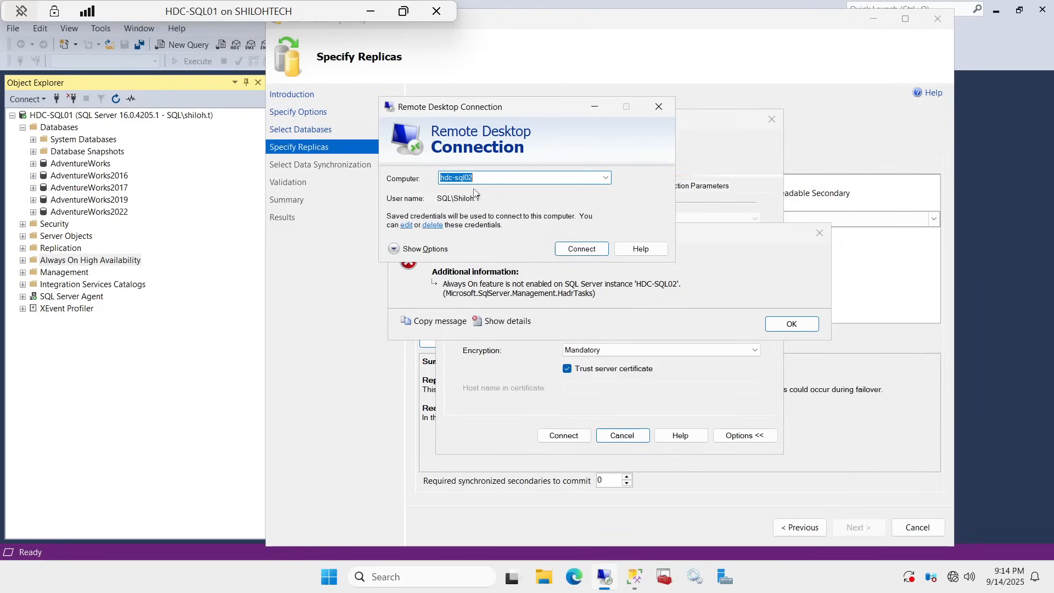
{"action": "left_click", "coordinate": [577, 249]}
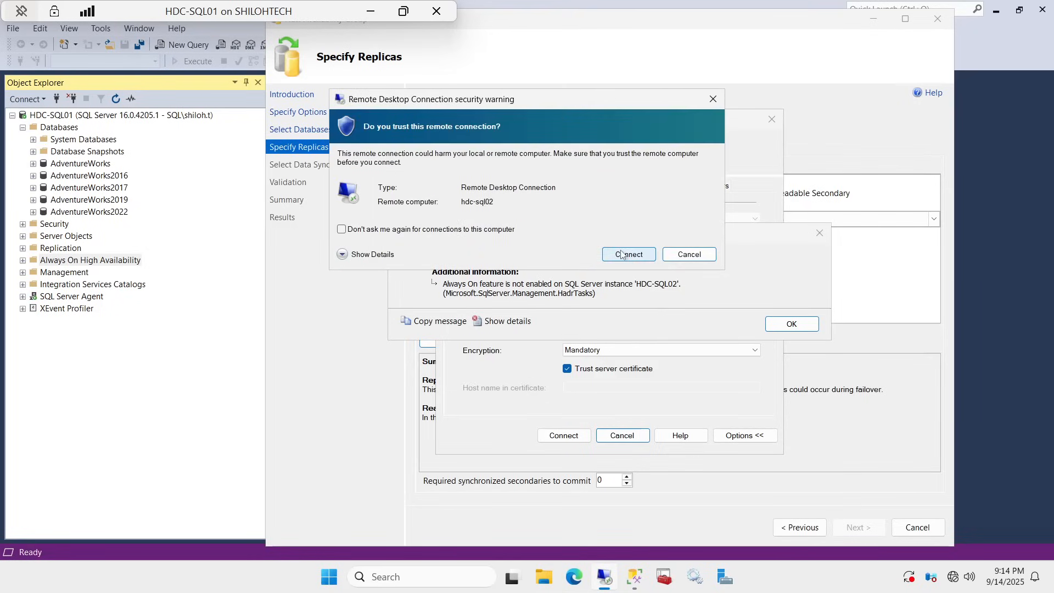
{"action": "left_click", "coordinate": [626, 253]}
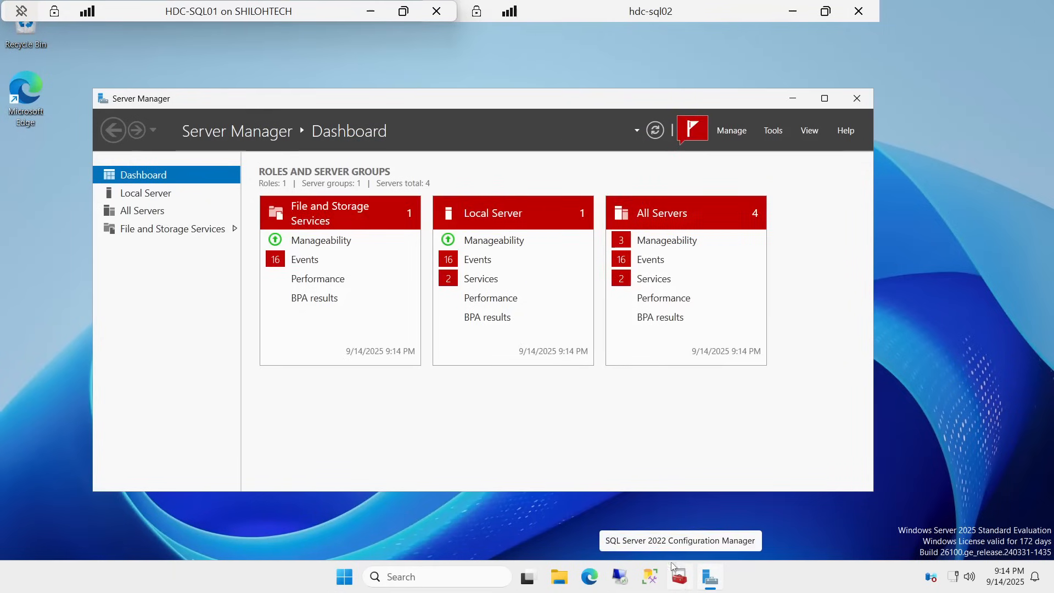
{"action": "left_click", "coordinate": [680, 583]}
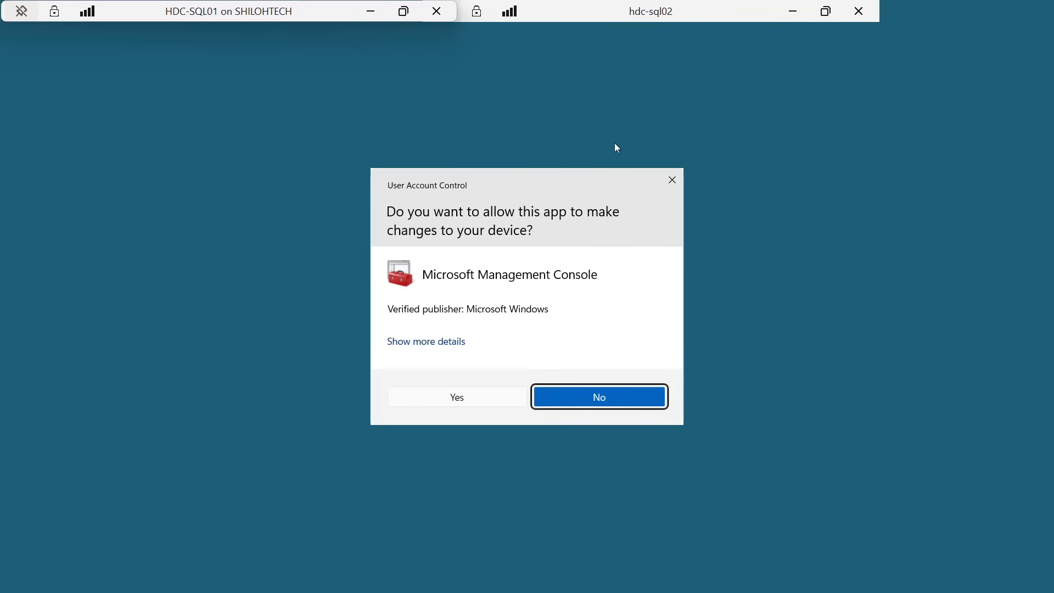
{"action": "left_click", "coordinate": [465, 404]}
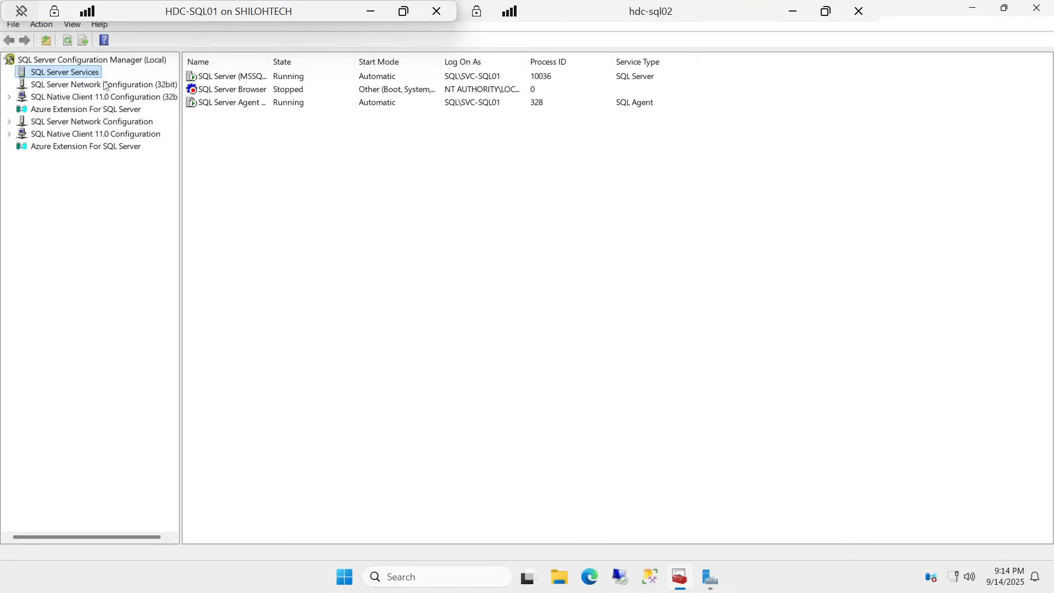
Step: Enable Always On Availability Groups for the SQL Server (MSSQLSERVER) service on HDC-SQL02 and save the change
{"action": "left_click", "coordinate": [243, 80]}
{"action": "right_click", "coordinate": [243, 80]}
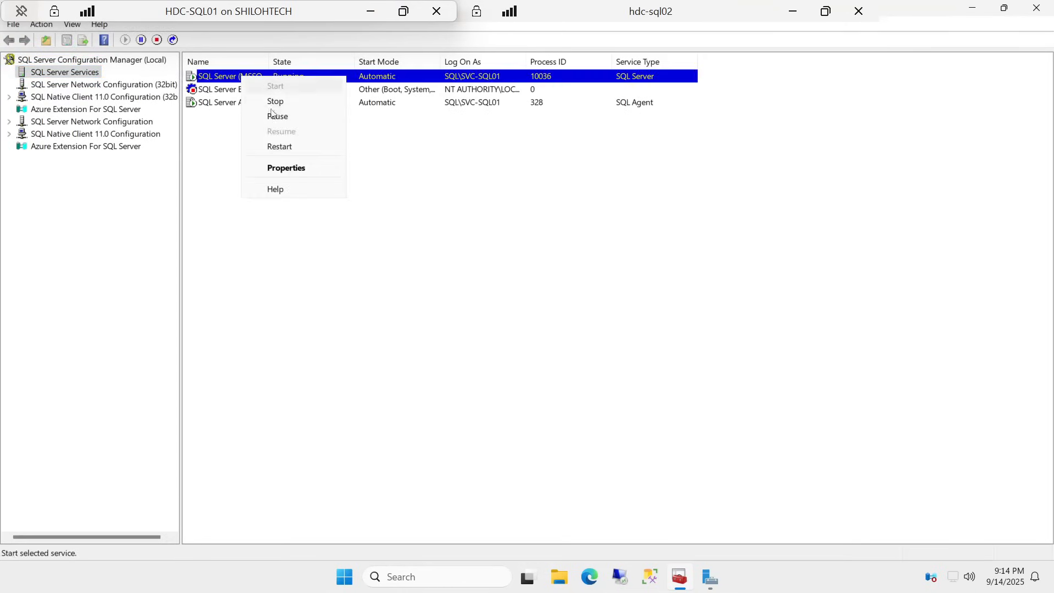
{"action": "left_click", "coordinate": [295, 167]}
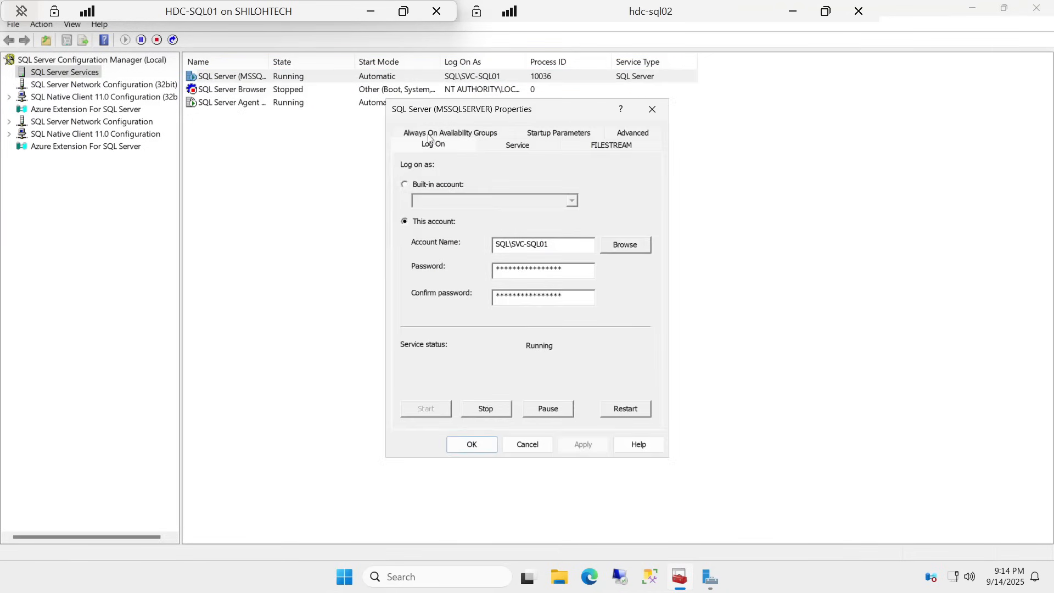
{"action": "left_click", "coordinate": [433, 134]}
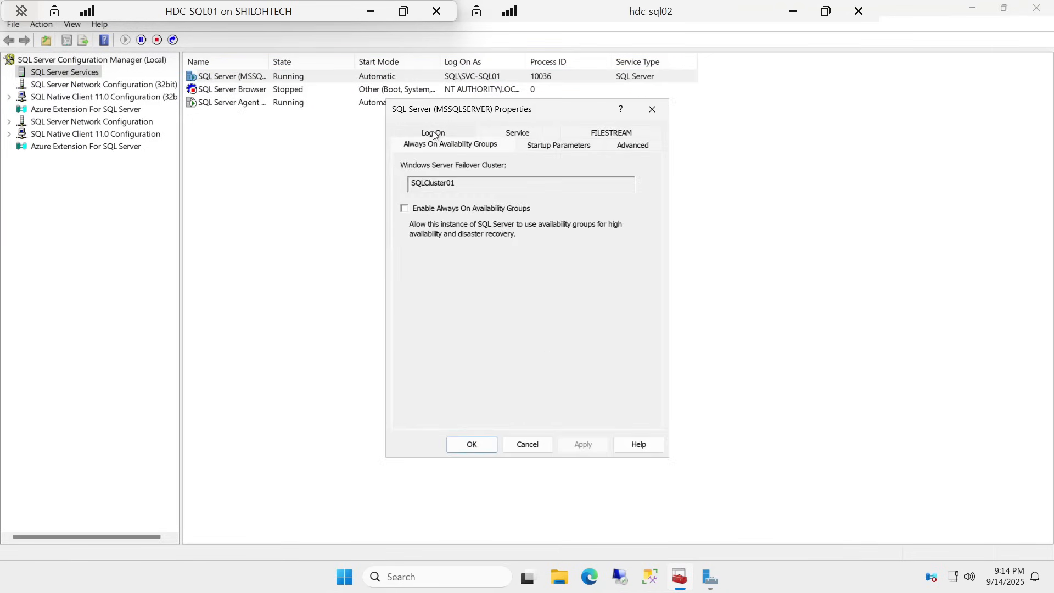
{"action": "left_click", "coordinate": [405, 208]}
{"action": "left_click", "coordinate": [590, 446]}
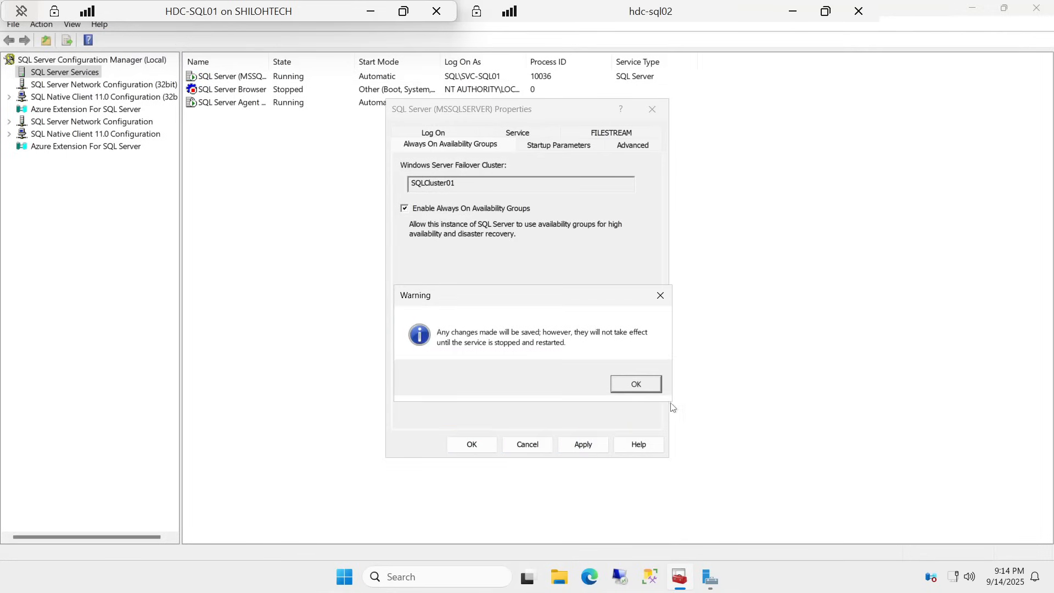
{"action": "left_click", "coordinate": [638, 385]}
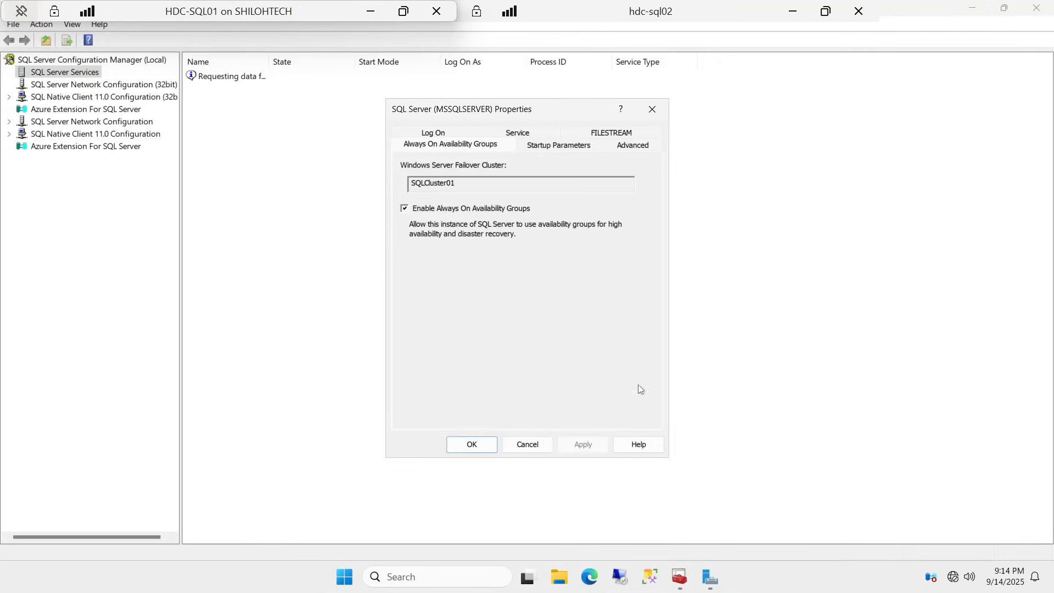
{"action": "left_click", "coordinate": [475, 443]}
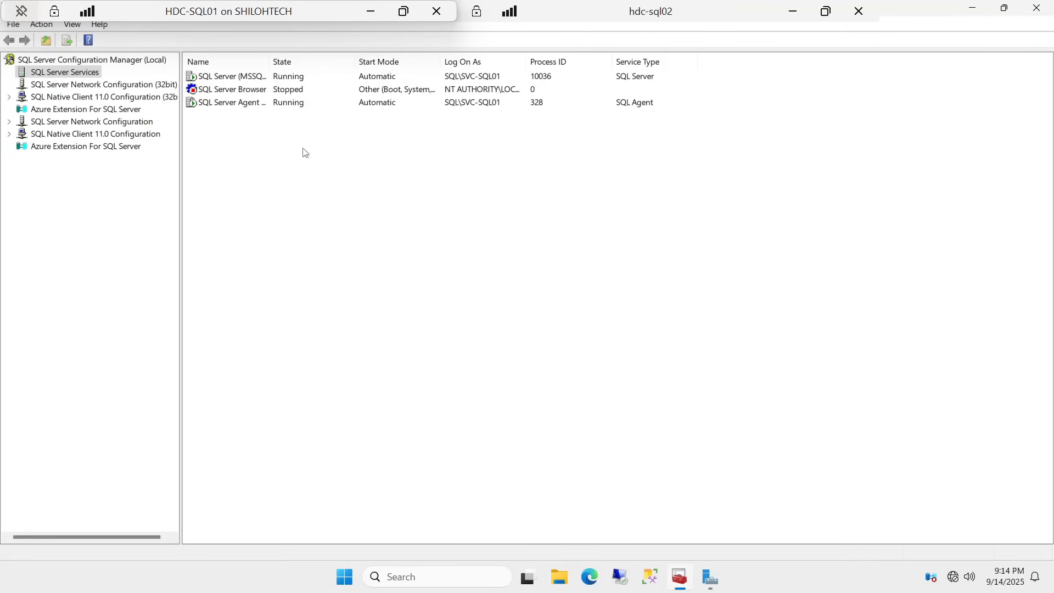
Step: Restart the SQL Server (MSSQLSERVER) service on HDC-SQL02 to apply the Always On setting
{"action": "left_click", "coordinate": [235, 77]}
{"action": "right_click", "coordinate": [234, 78]}
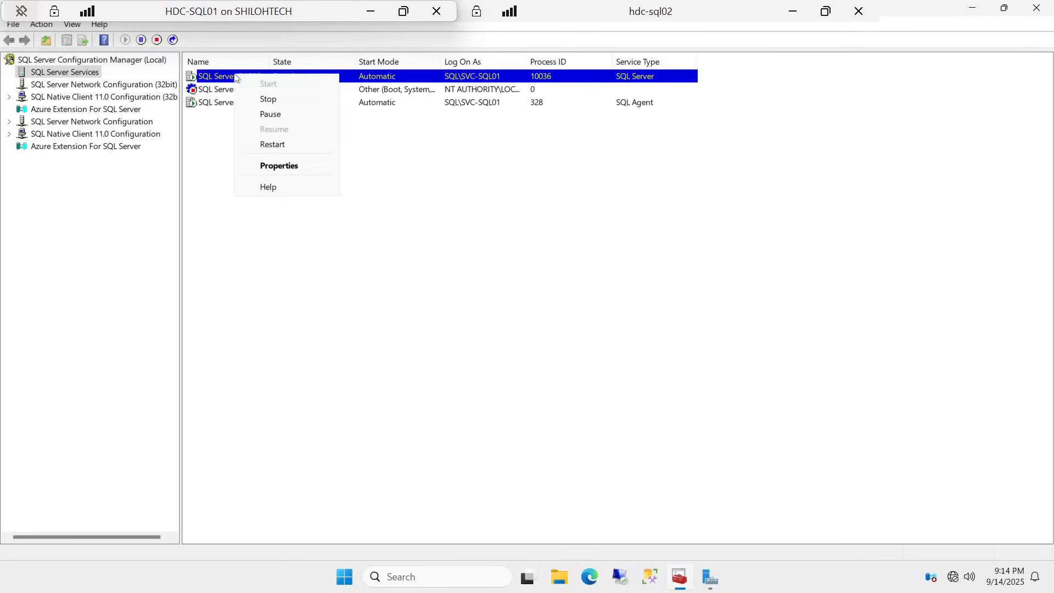
{"action": "left_click", "coordinate": [280, 145]}
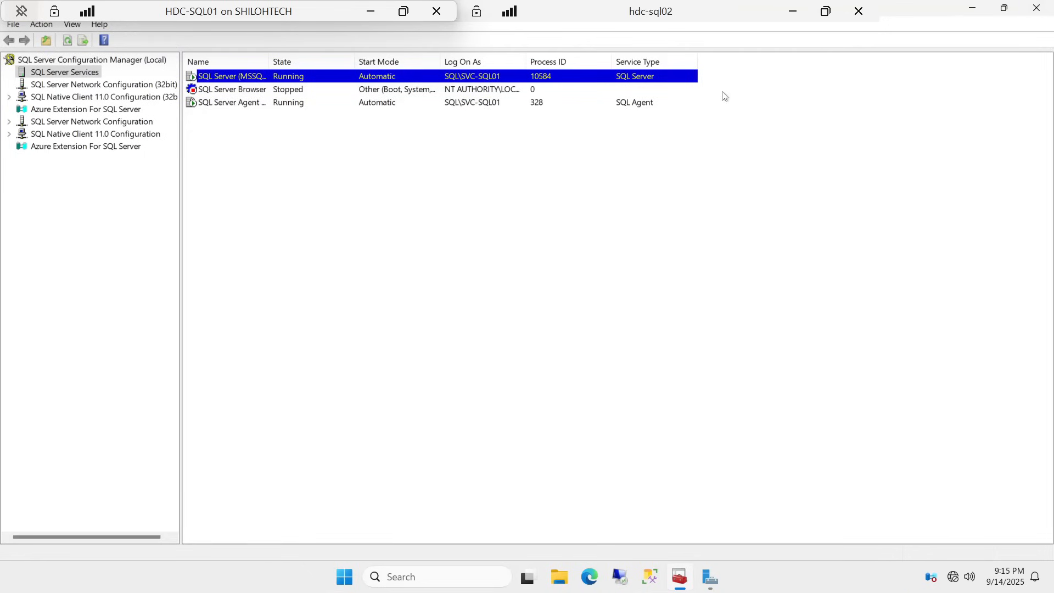
Step: Disconnect the hdc-sql02 remote session and add HDC-SQL02 as a replica in the HDC-SQL01 wizard, retrying the Windows Authentication connection
{"action": "left_click", "coordinate": [342, 580]}
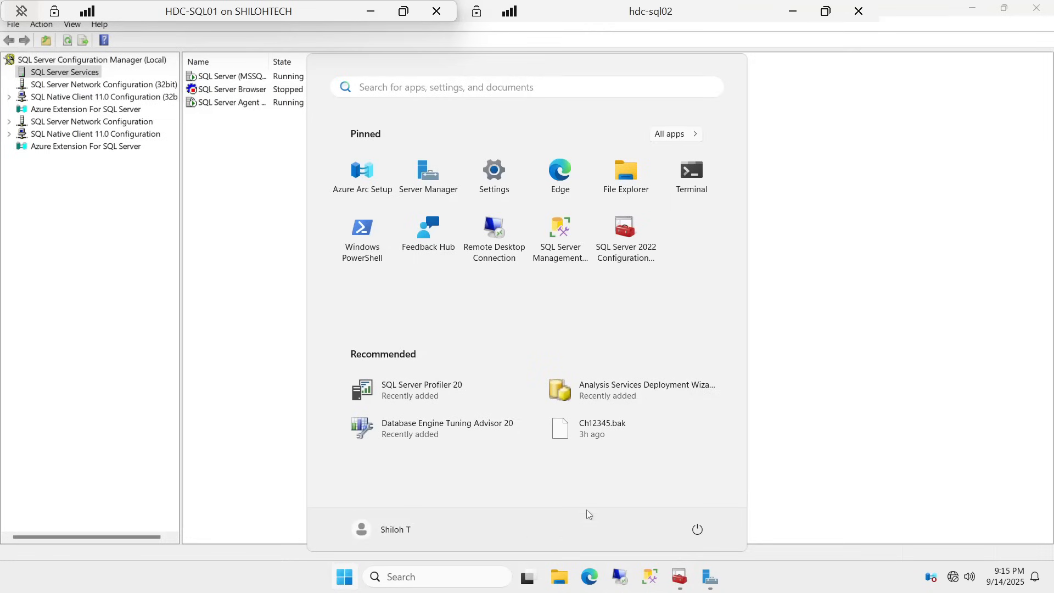
{"action": "left_click", "coordinate": [697, 530]}
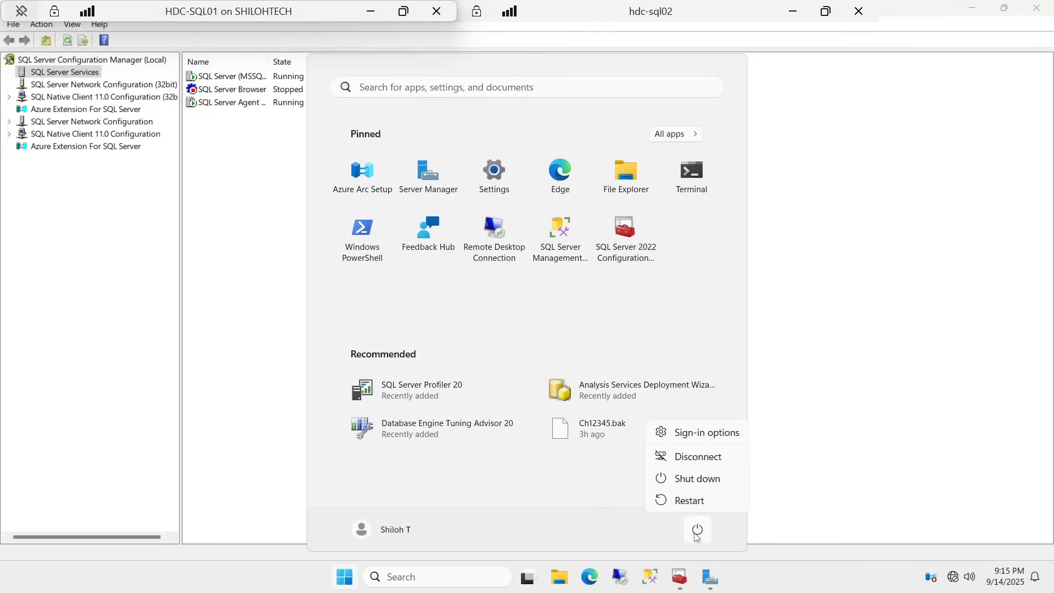
{"action": "left_click", "coordinate": [697, 457]}
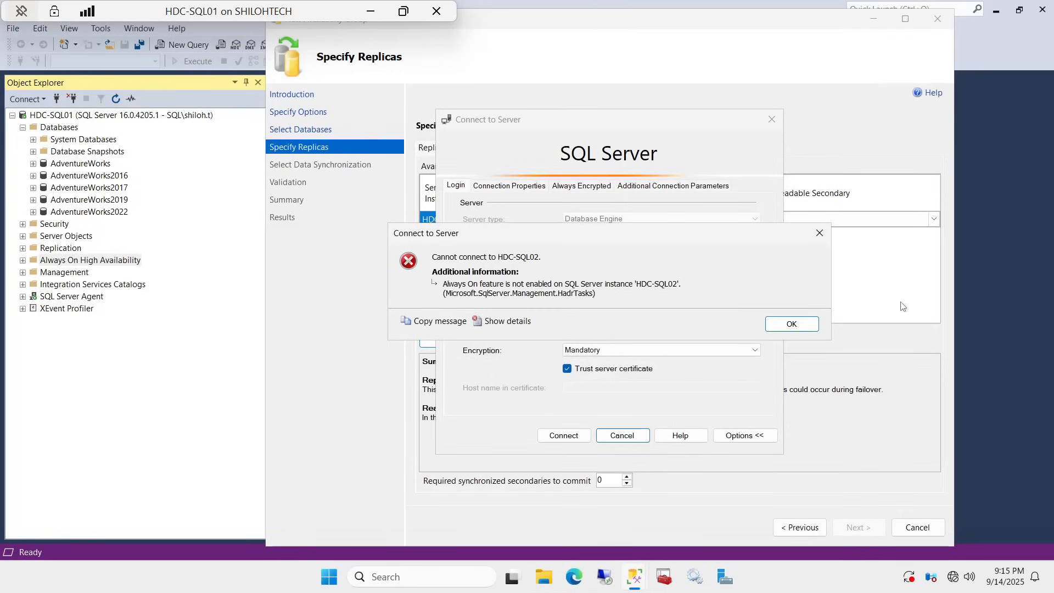
{"action": "left_click", "coordinate": [807, 327]}
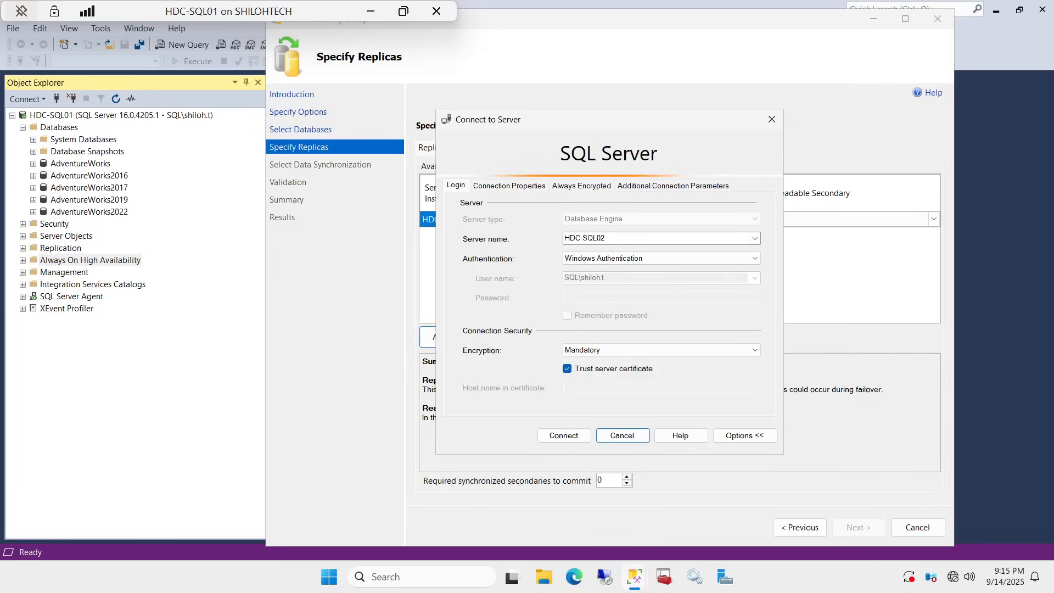
{"action": "left_click", "coordinate": [554, 437]}
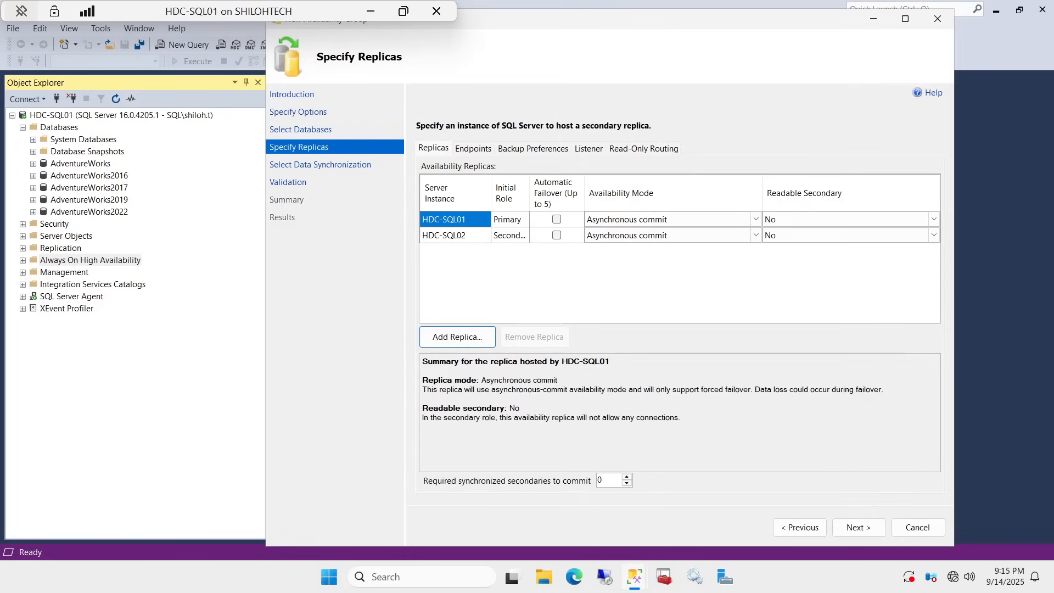
Step: Examine the availability mode options offered for the HDC-SQL01 and HDC-SQL02 replicas
{"action": "left_click", "coordinate": [635, 225]}
{"action": "left_click", "coordinate": [755, 220]}
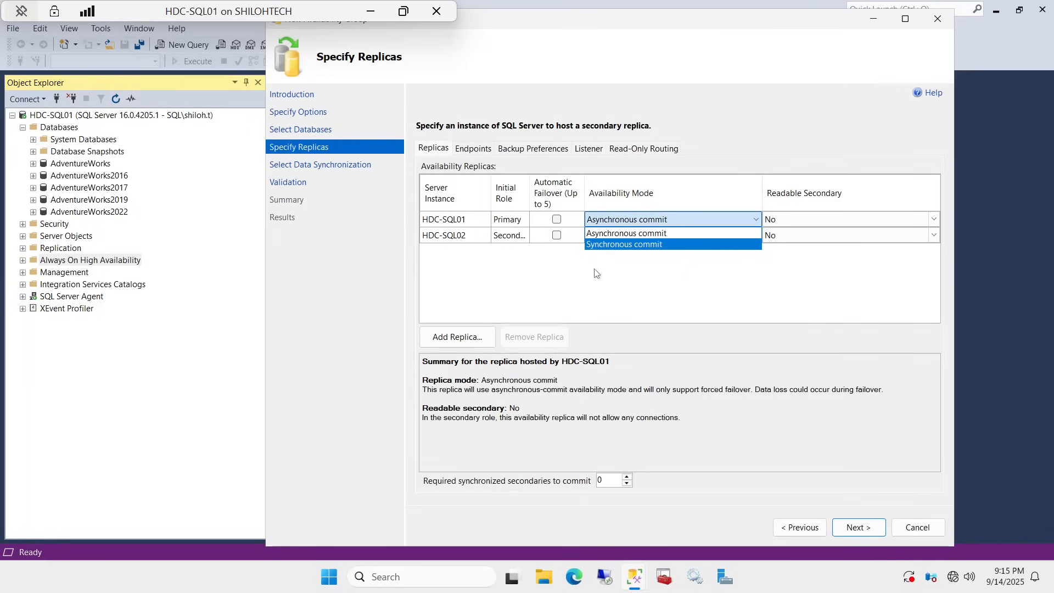
{"action": "left_click", "coordinate": [595, 271]}
{"action": "left_click", "coordinate": [743, 238]}
{"action": "left_click", "coordinate": [755, 237]}
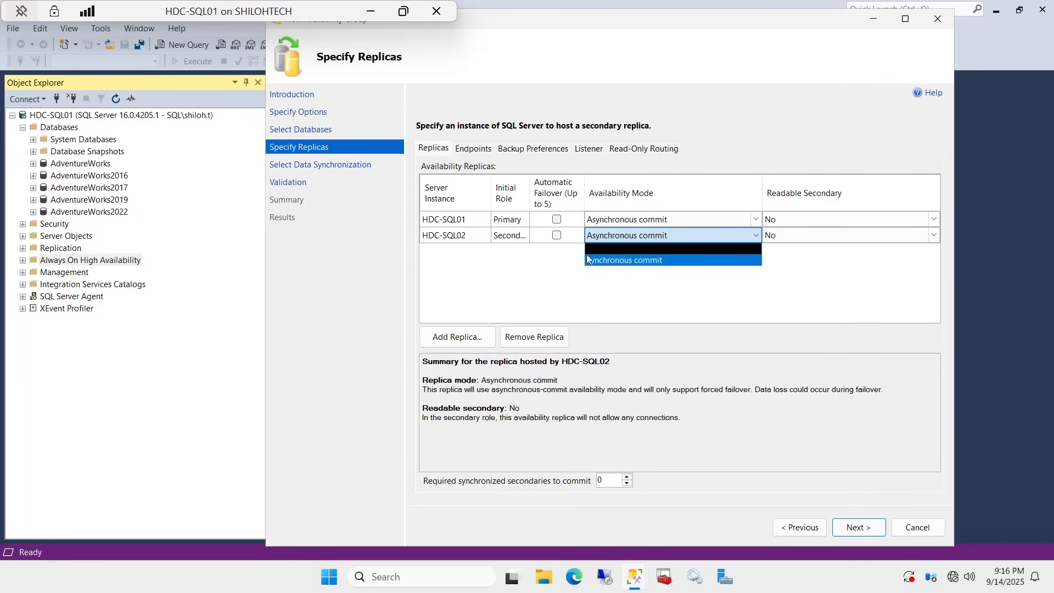
{"action": "left_click", "coordinate": [572, 258]}
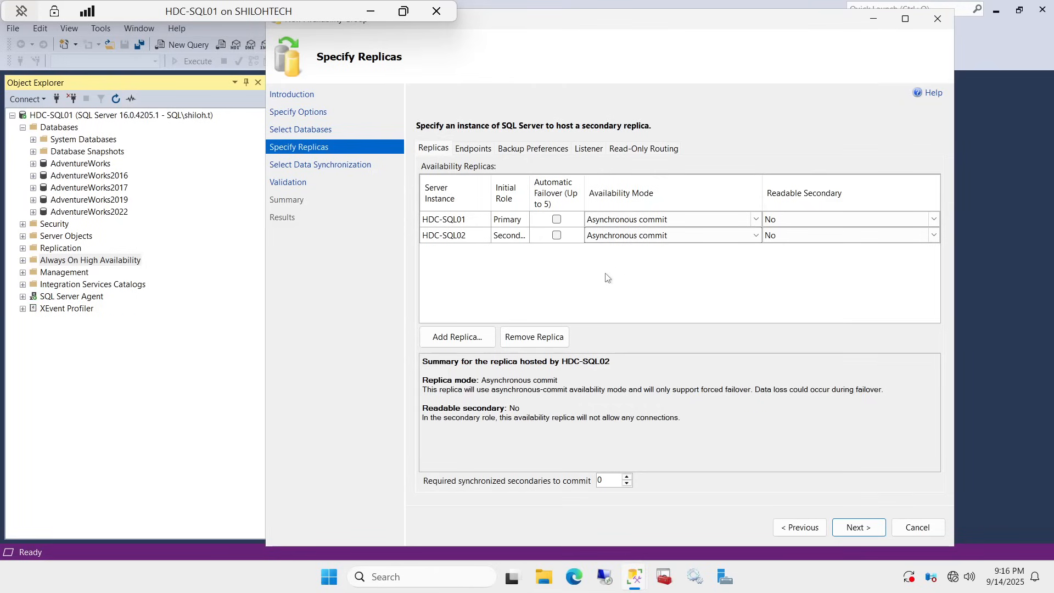
{"action": "left_click", "coordinate": [757, 220]}
{"action": "left_click", "coordinate": [756, 221]}
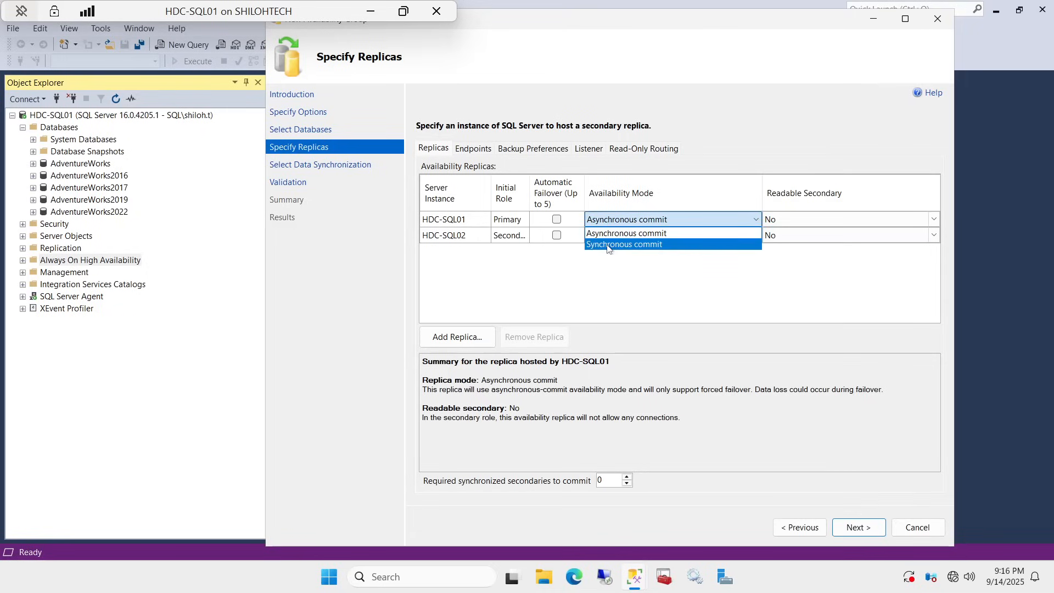
{"action": "left_click", "coordinate": [555, 273]}
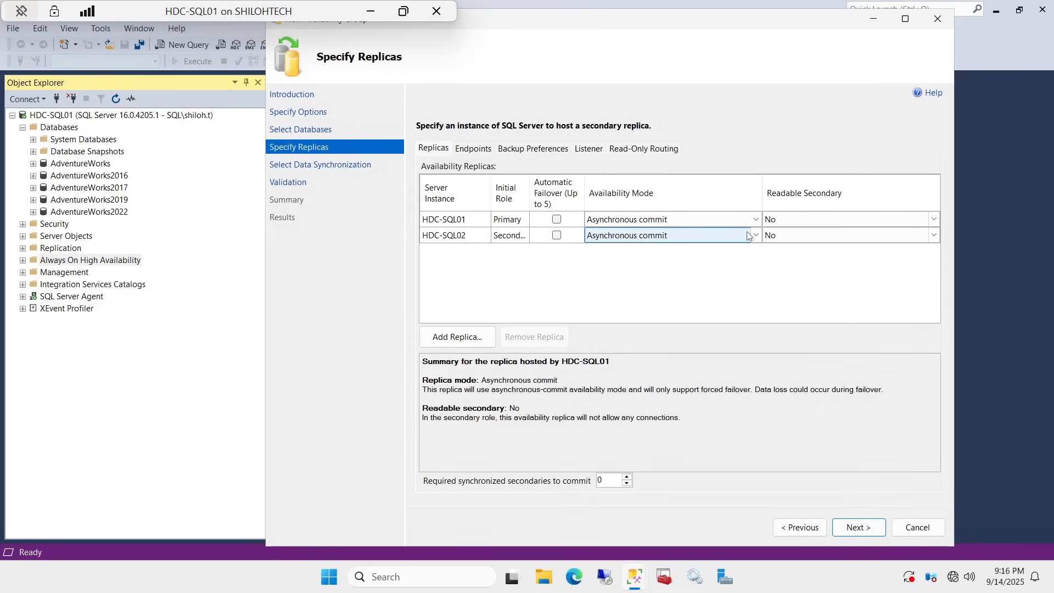
Step: Try Synchronous commit as the availability mode of HDC-SQL01 and return it to Asynchronous commit
{"action": "left_click", "coordinate": [756, 220]}
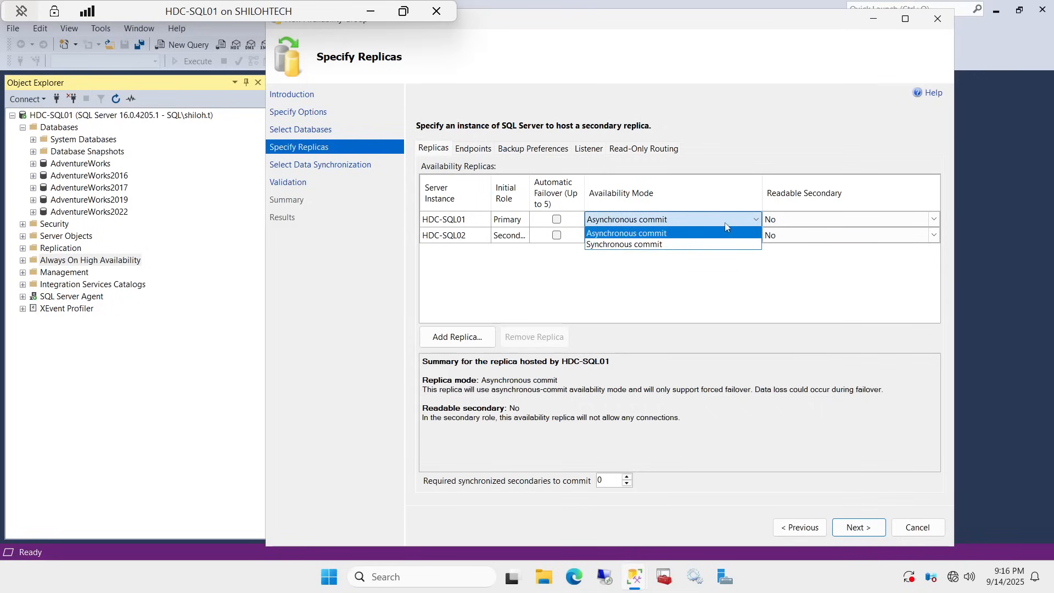
{"action": "left_click", "coordinate": [662, 243]}
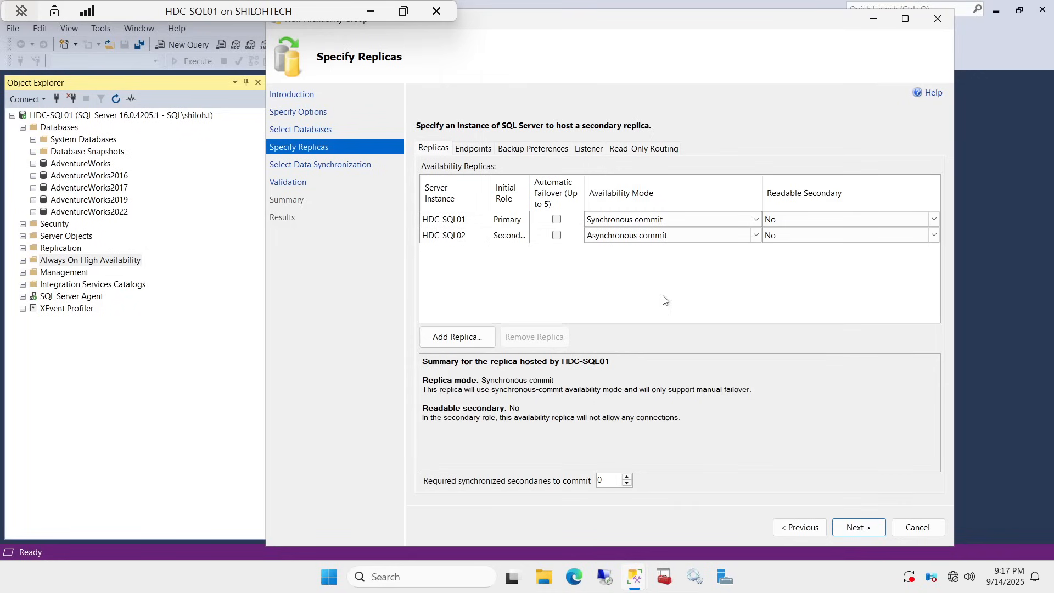
{"action": "left_click", "coordinate": [753, 220]}
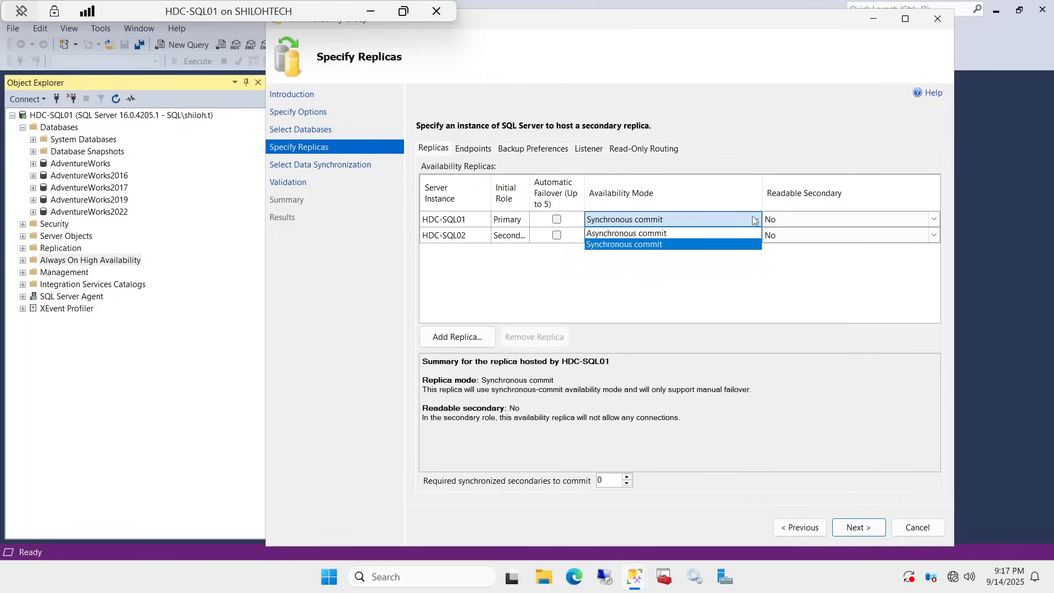
{"action": "left_click", "coordinate": [653, 235]}
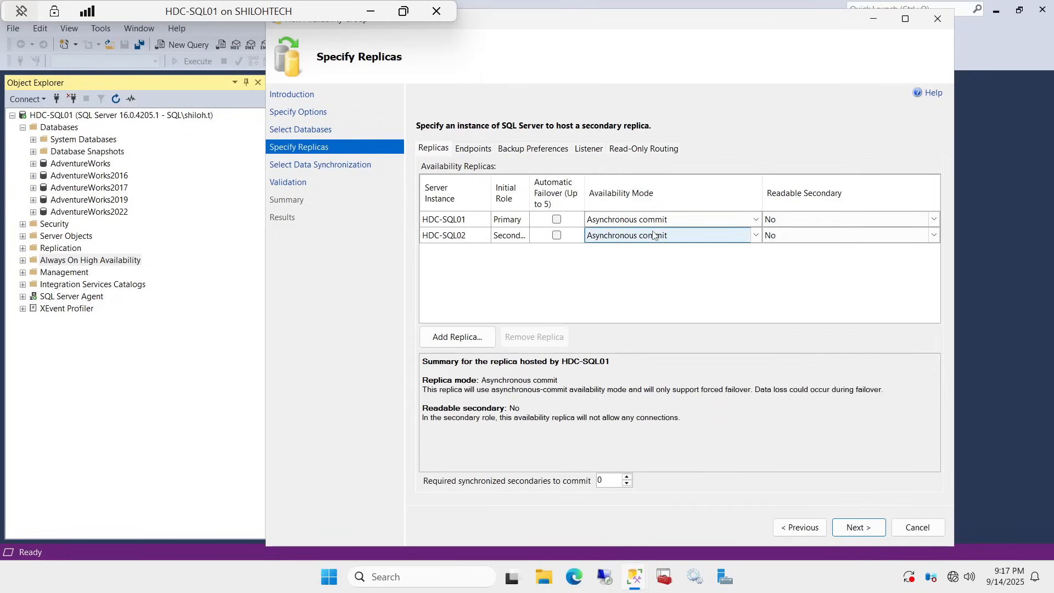
{"action": "left_click", "coordinate": [754, 220]}
{"action": "left_click", "coordinate": [622, 244]}
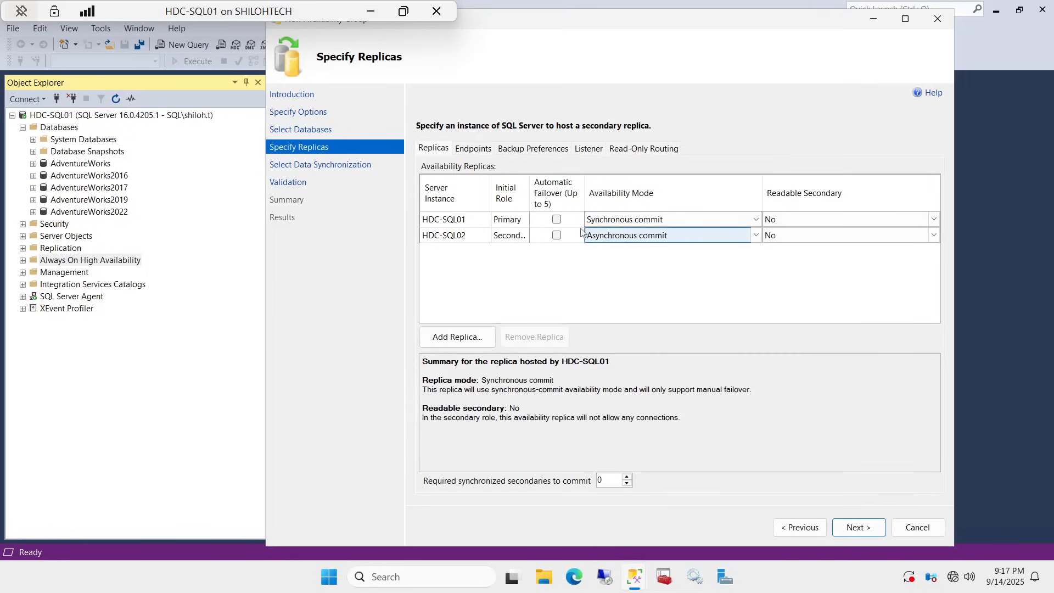
{"action": "left_click", "coordinate": [757, 222]}
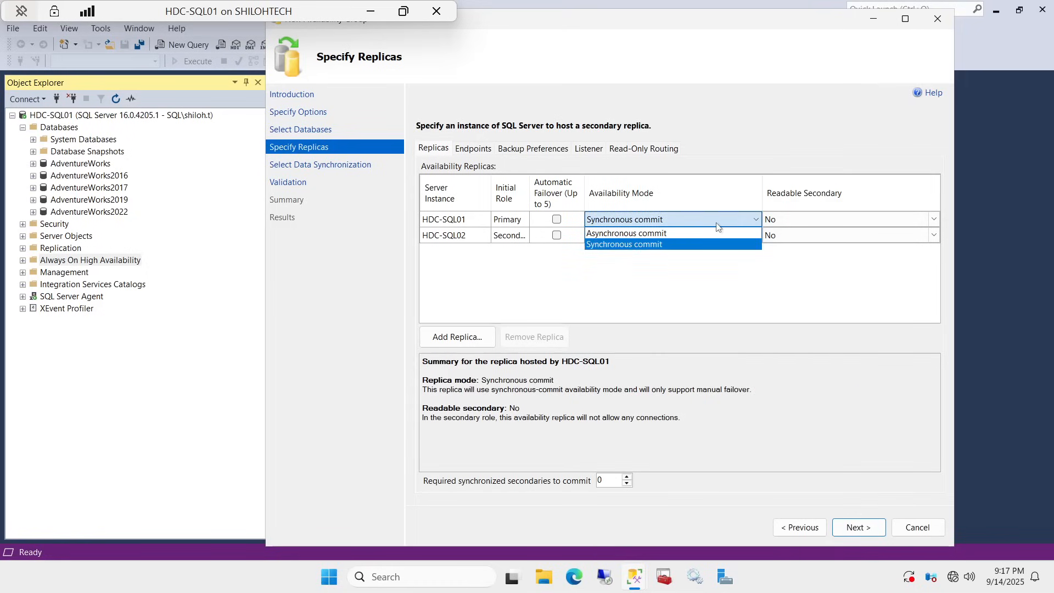
{"action": "left_click", "coordinate": [609, 236]}
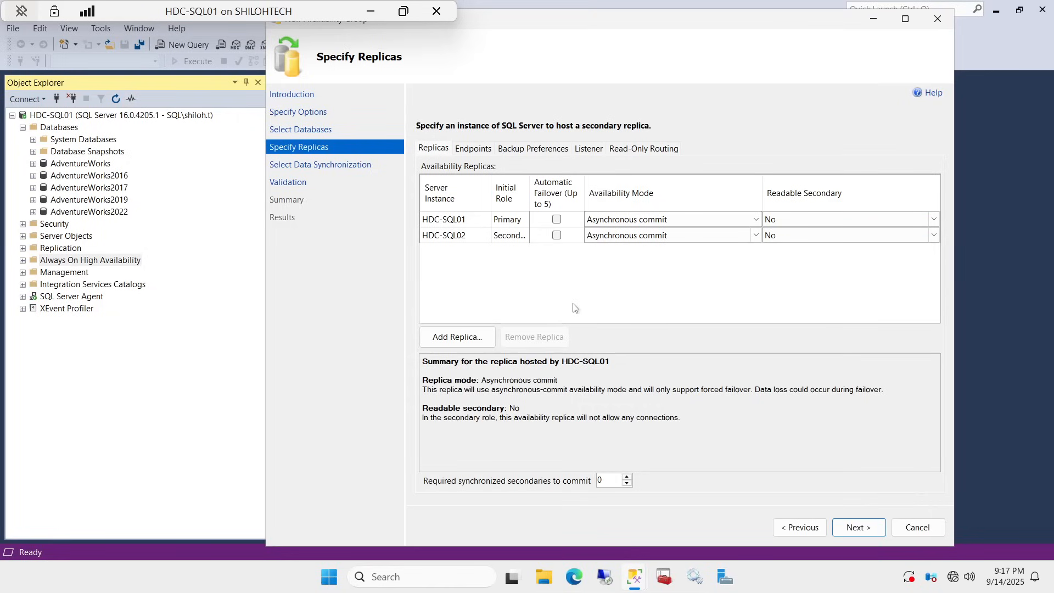
Step: Set Readable Secondary to Yes for HDC-SQL01 and HDC-SQL02, and review the endpoint and backup preference settings
{"action": "left_click", "coordinate": [934, 219]}
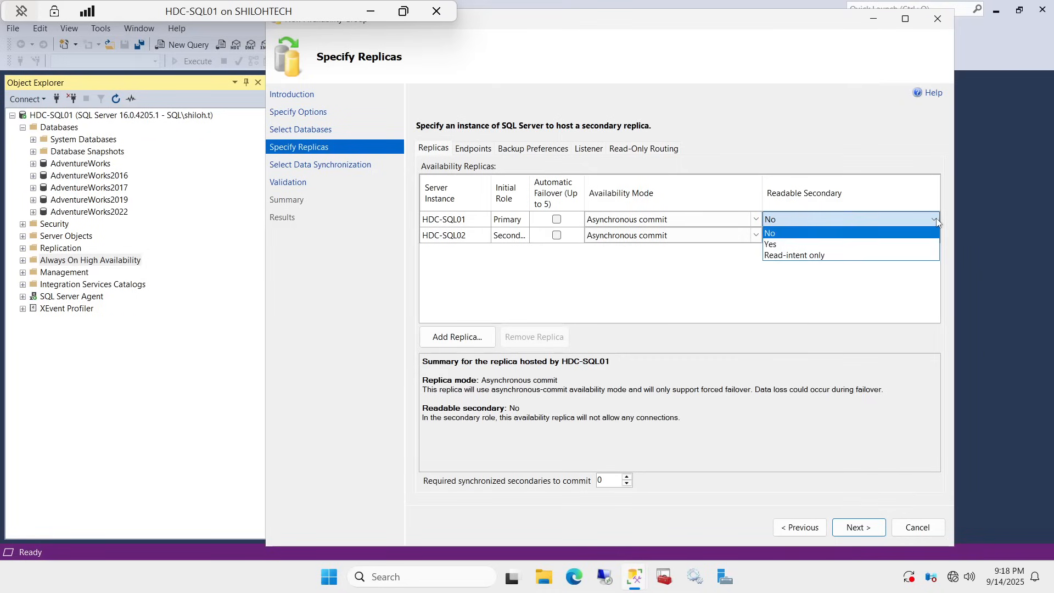
{"action": "left_click", "coordinate": [790, 248]}
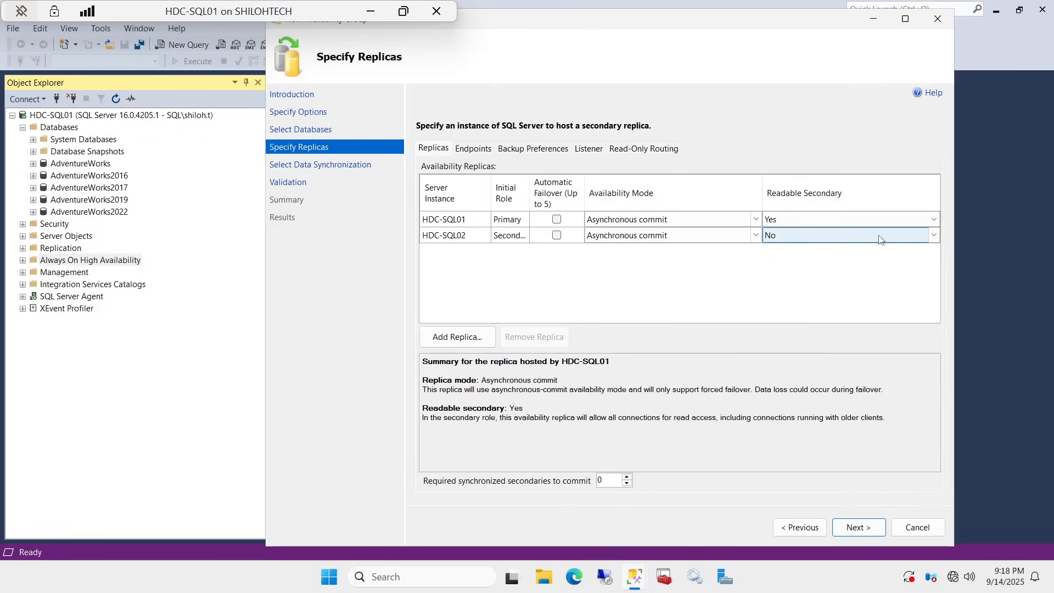
{"action": "left_click", "coordinate": [933, 236]}
{"action": "left_click", "coordinate": [800, 260]}
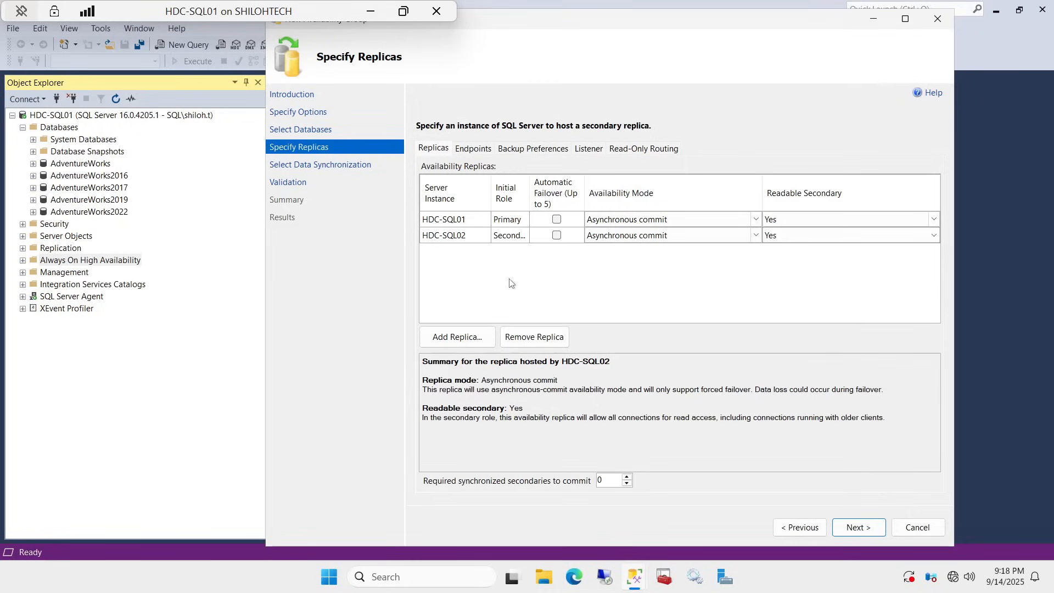
{"action": "left_click", "coordinate": [473, 147]}
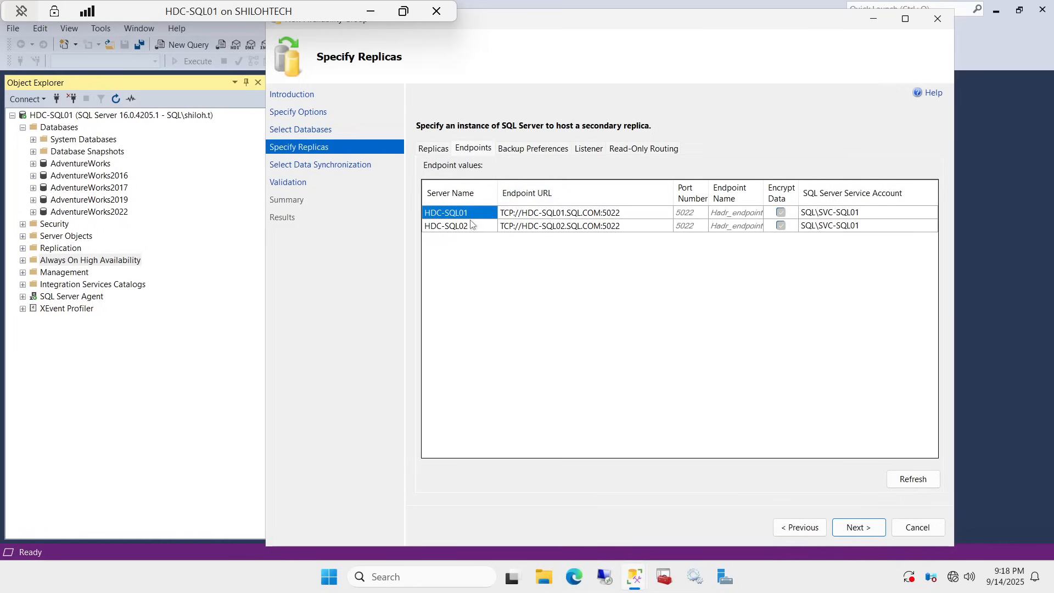
{"action": "left_click", "coordinate": [537, 150]}
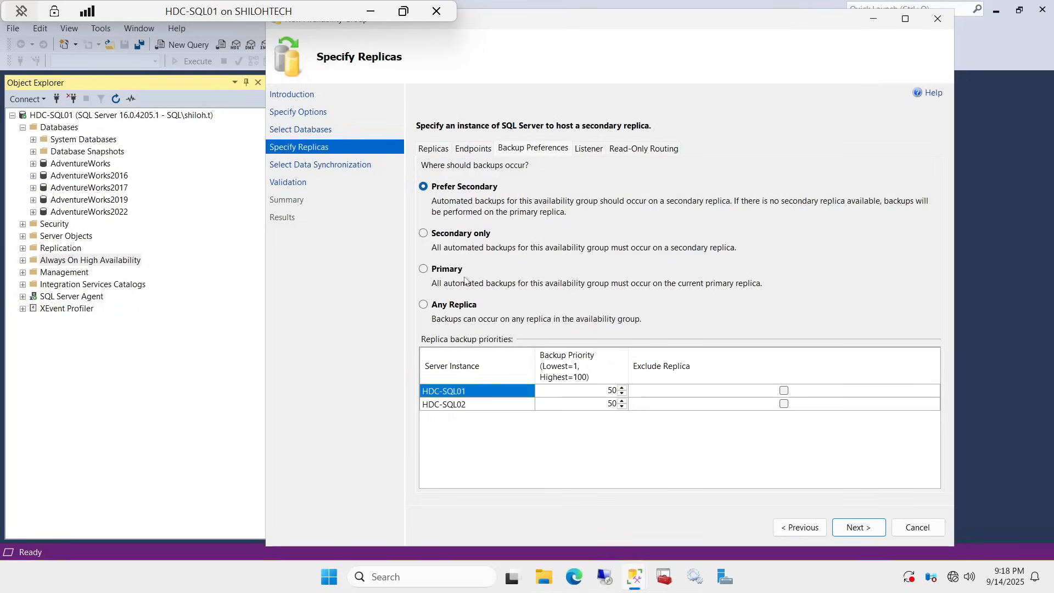
Step: Define an availability group listener with DNS name AG-LISTERNER01, port 1433 and Static IP network mode
{"action": "left_click", "coordinate": [591, 151]}
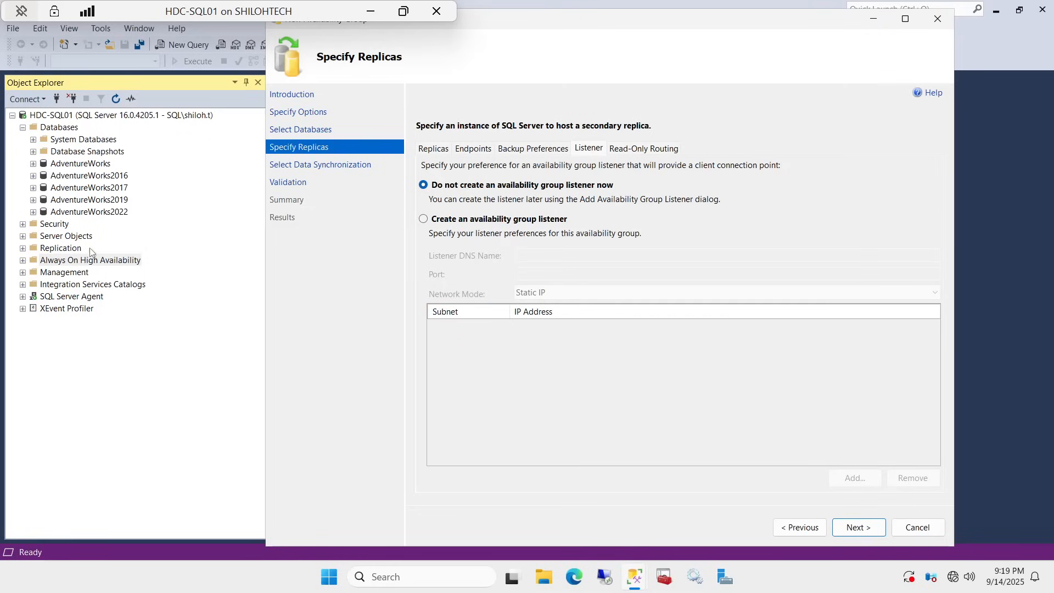
{"action": "left_click", "coordinate": [423, 220]}
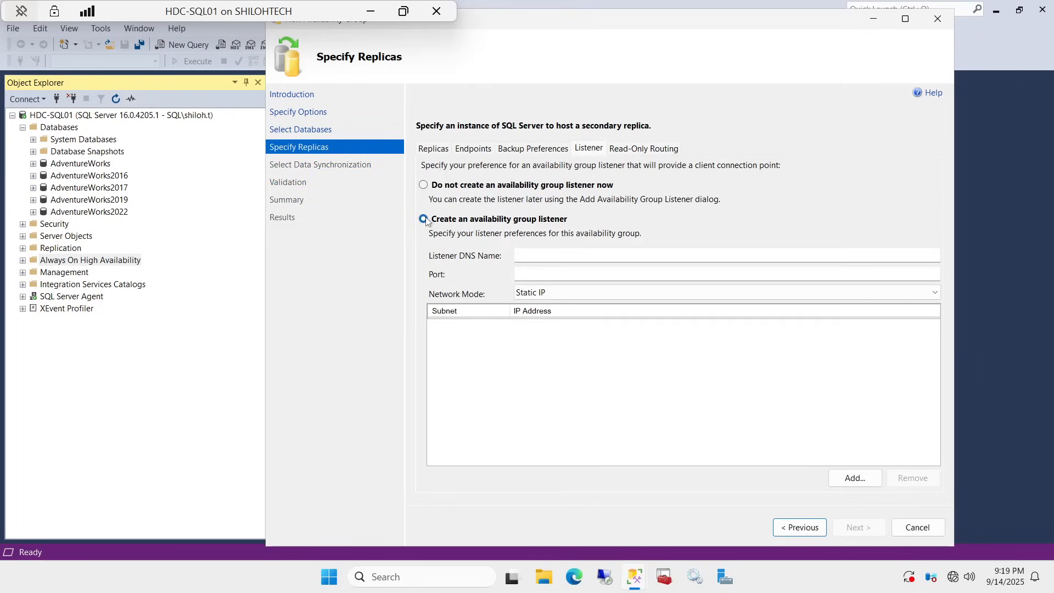
{"action": "left_click", "coordinate": [768, 255]}
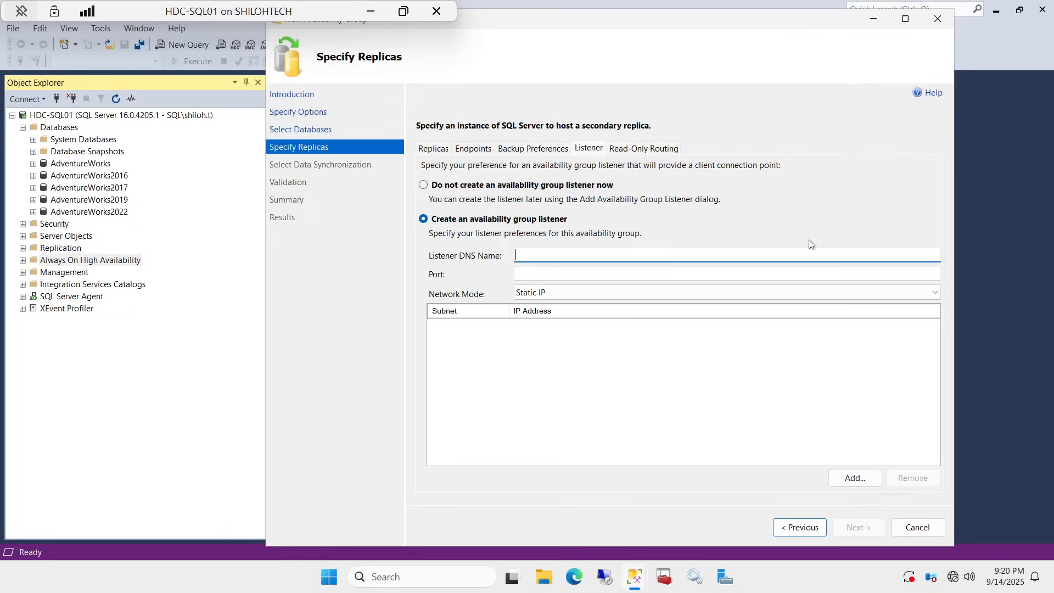
{"action": "type", "text": "AG-LISTERNER01"}
{"action": "key", "text": "Tab"}
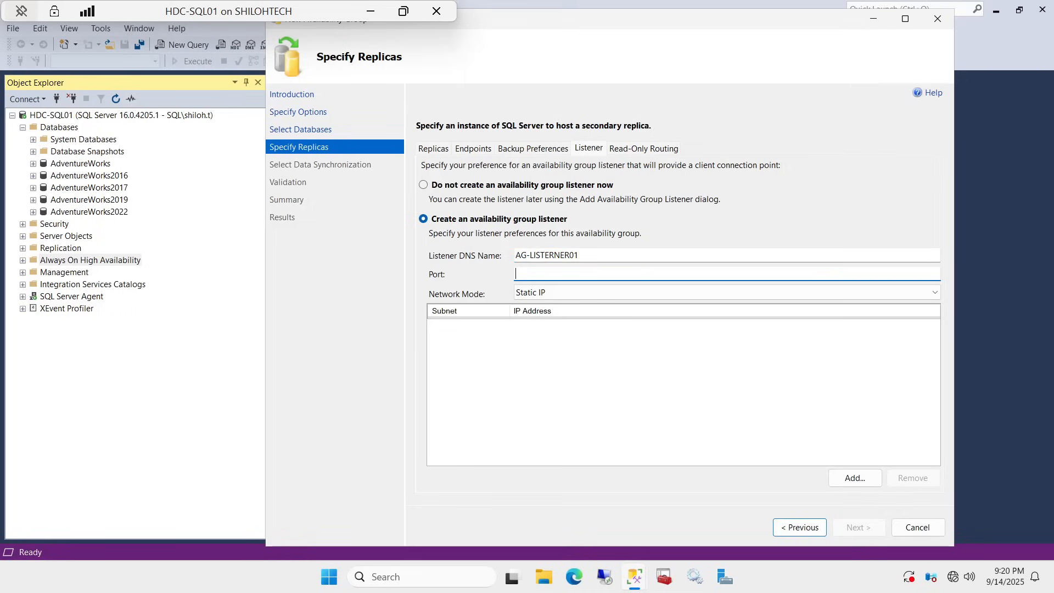
{"action": "type", "text": "1433"}
Step: Add the IPv4 address 172.24.224.104 on subnet 172.24.0.0/16 to the listener
{"action": "left_click", "coordinate": [854, 478]}
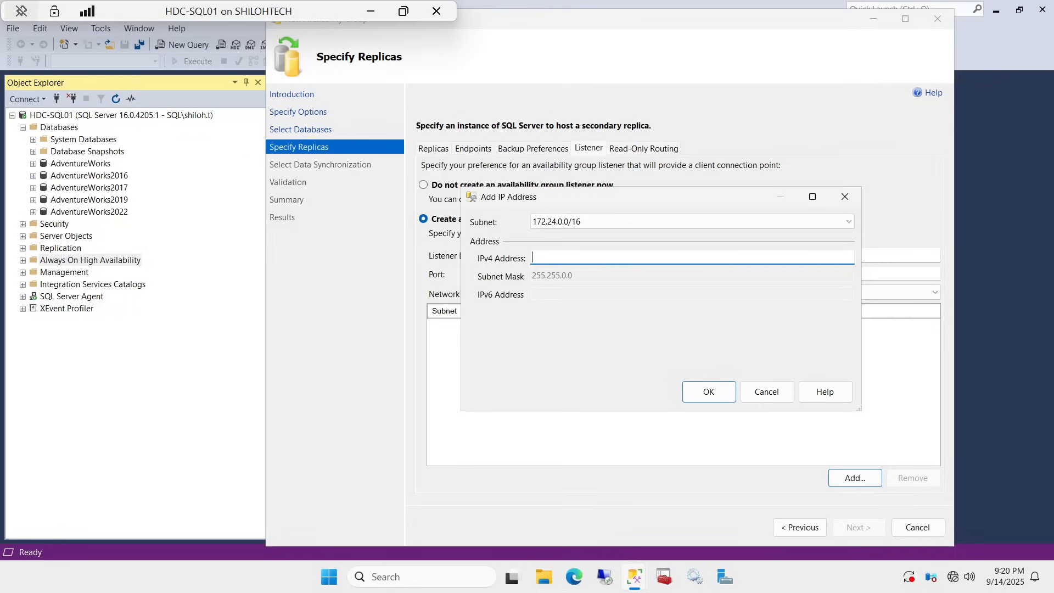
{"action": "type", "text": "172.24.224.104"}
{"action": "left_click_drag", "start_coordinate": [586, 258], "coordinate": [568, 278]}
{"action": "left_click_drag", "start_coordinate": [571, 258], "coordinate": [544, 276]}
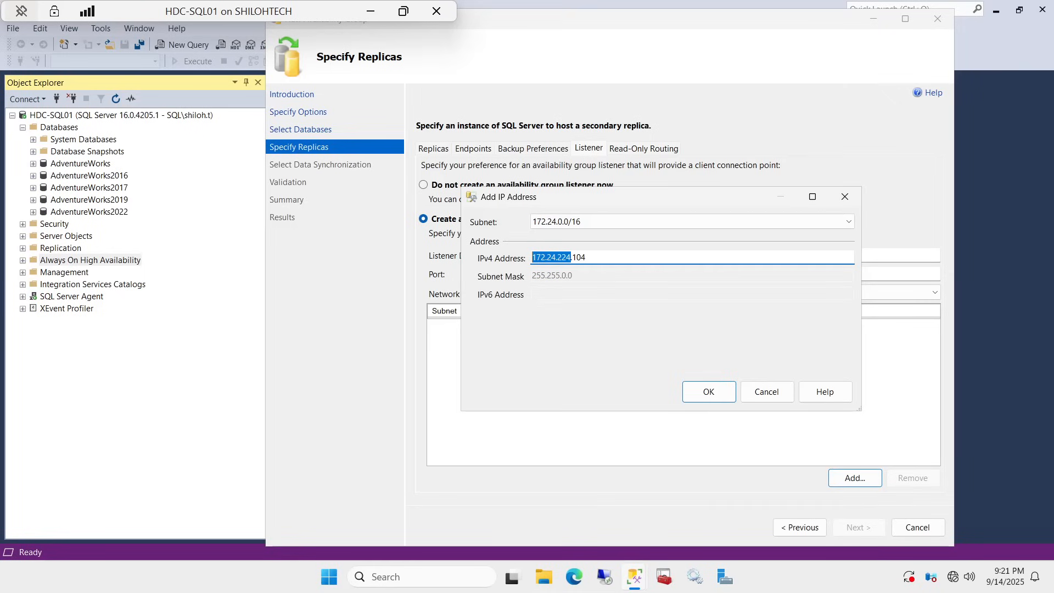
{"action": "left_click", "coordinate": [705, 392]}
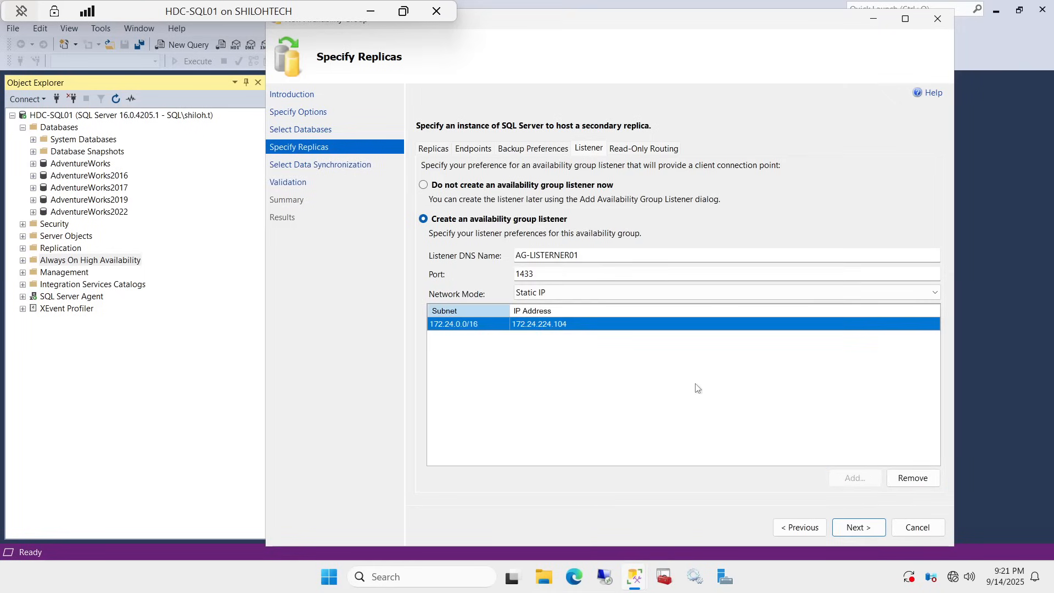
Step: Review the read-only routing, listener, backup preference, endpoint and replica settings of the availability group
{"action": "left_click", "coordinate": [639, 148]}
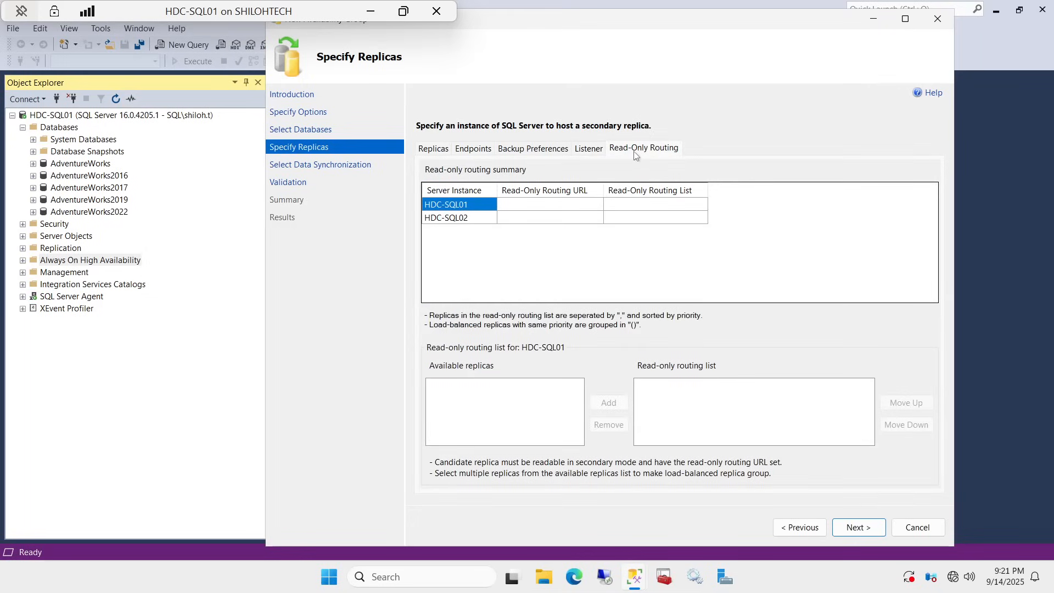
{"action": "left_click", "coordinate": [589, 149]}
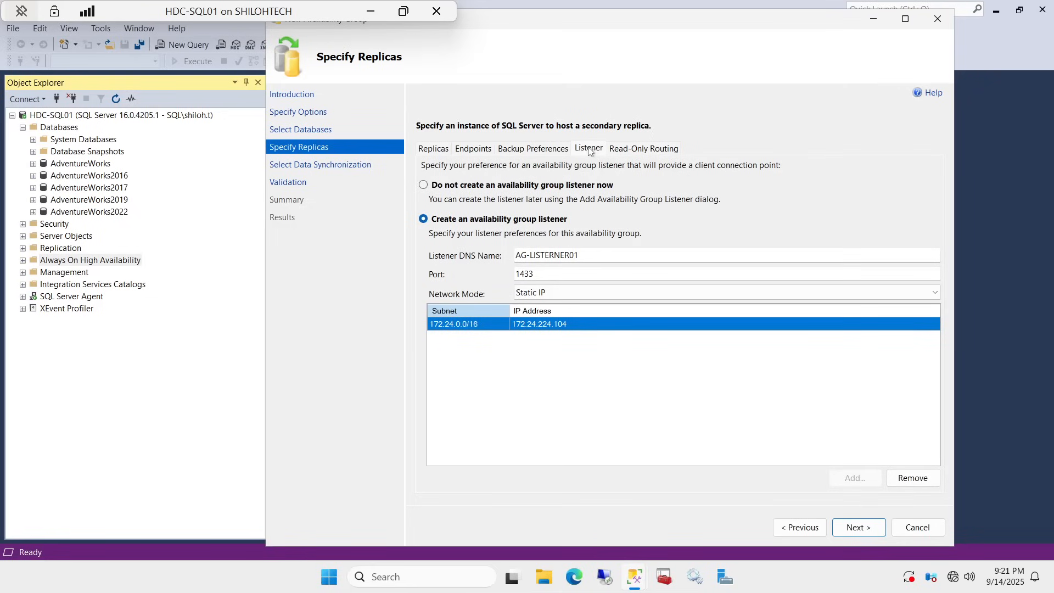
{"action": "left_click", "coordinate": [531, 151]}
{"action": "left_click", "coordinate": [474, 150]}
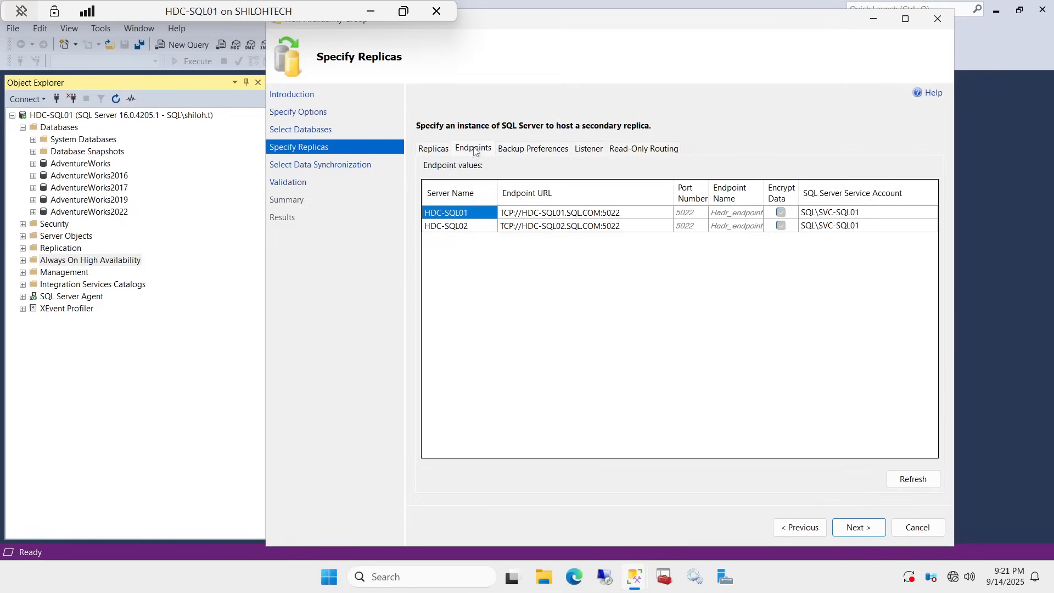
{"action": "left_click", "coordinate": [433, 151]}
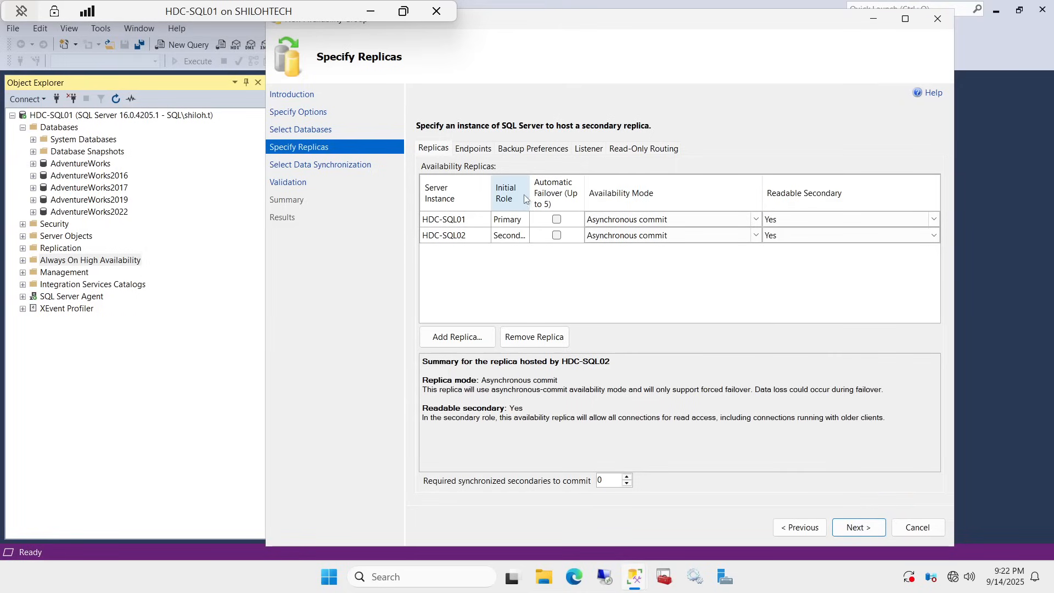
{"action": "left_click", "coordinate": [476, 148]}
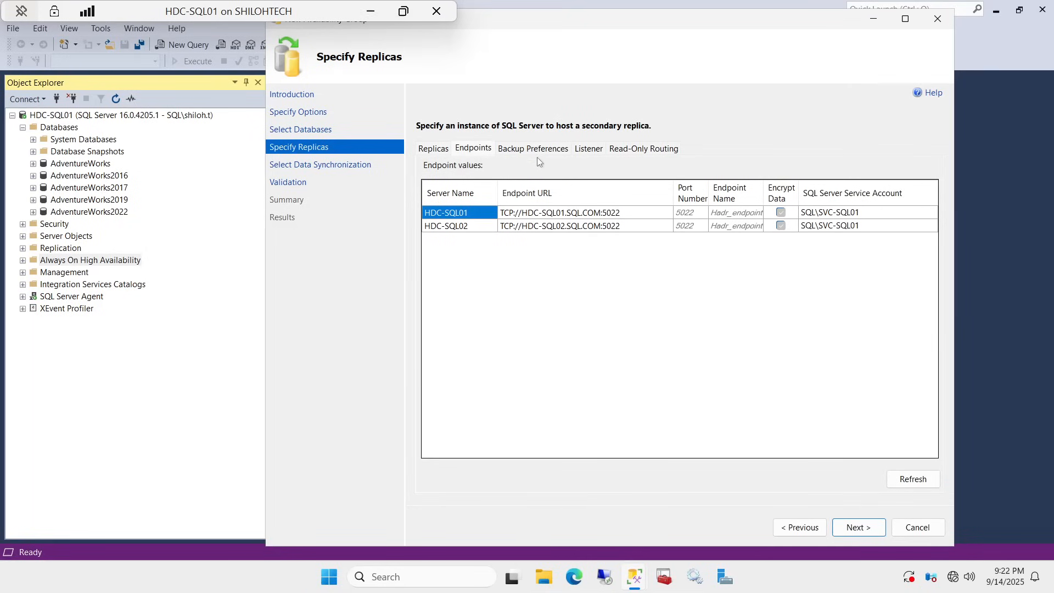
Step: Keep Automatic seeding for data synchronization, validate the configuration, and finish and close the availability group wizard
{"action": "left_click", "coordinate": [862, 527]}
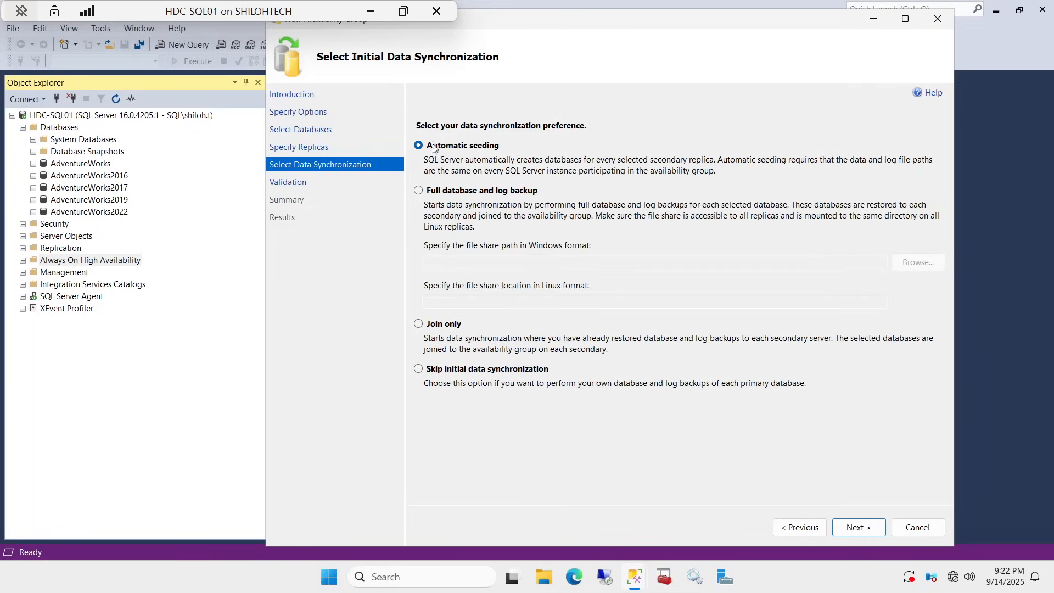
{"action": "left_click", "coordinate": [851, 528]}
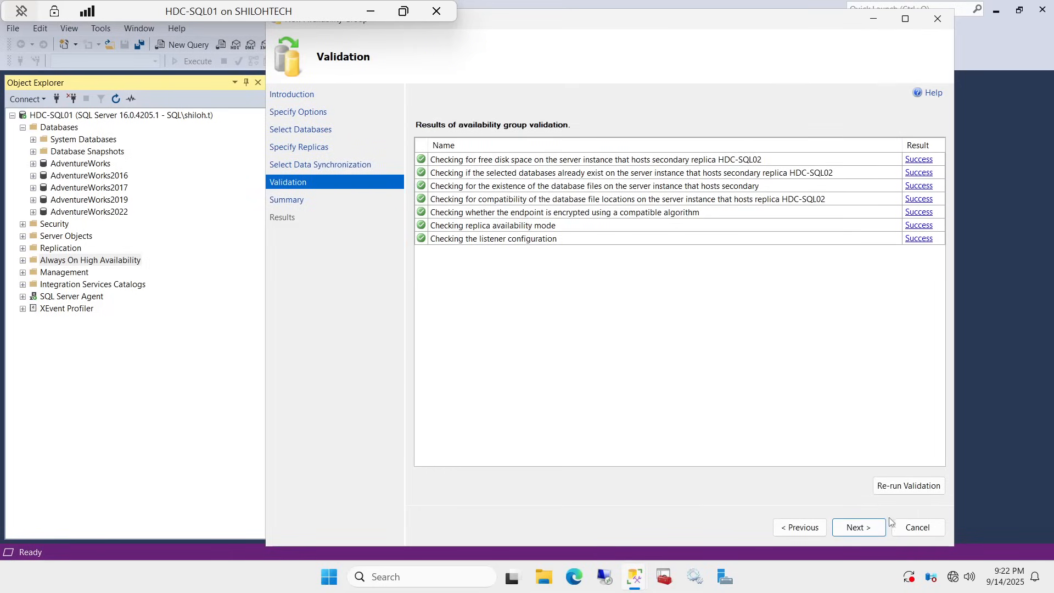
{"action": "left_click", "coordinate": [863, 528]}
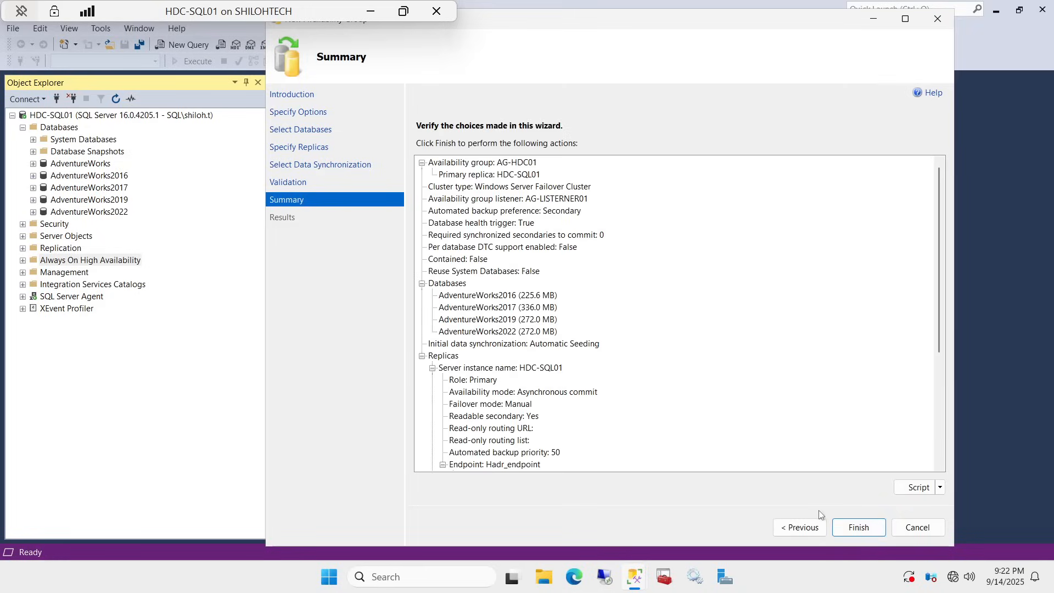
{"action": "left_click", "coordinate": [860, 527]}
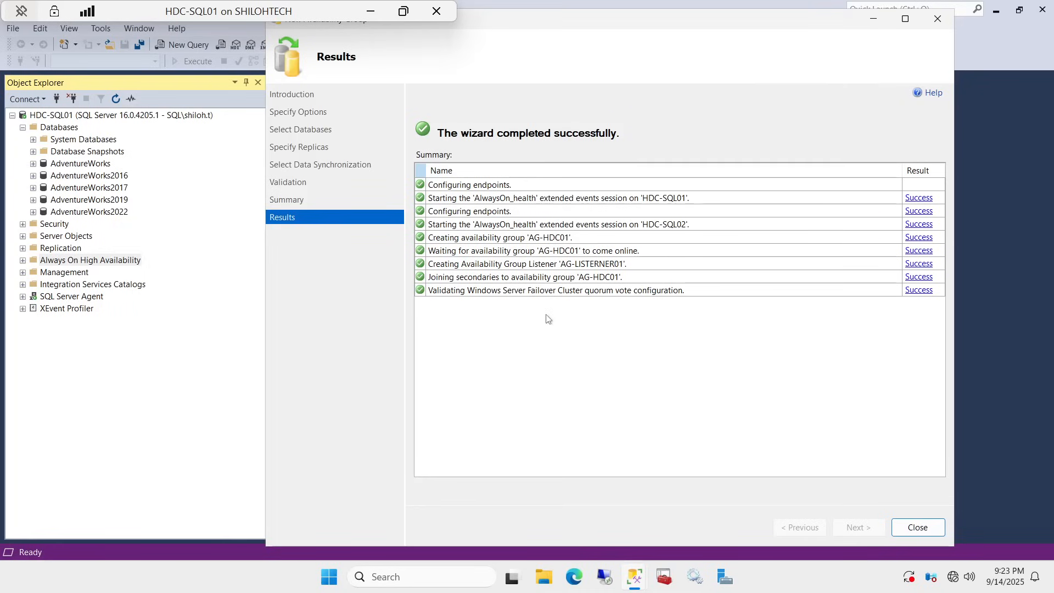
{"action": "left_click", "coordinate": [917, 527]}
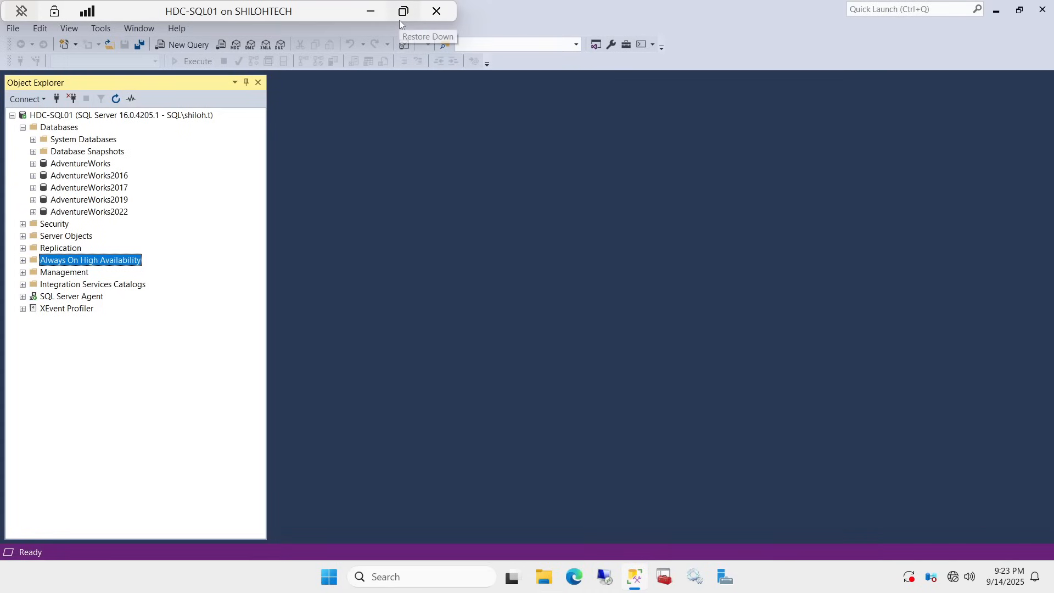
Step: Refresh the HDC-SQL01 server and check the synchronization state of its AdventureWorks databases
{"action": "right_click", "coordinate": [77, 117]}
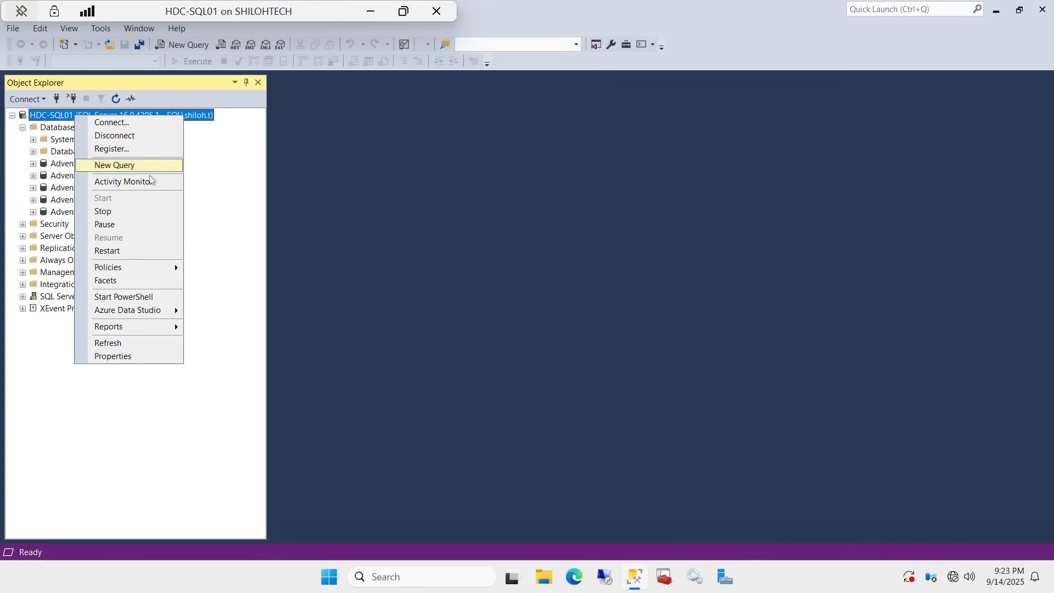
{"action": "left_click", "coordinate": [135, 344]}
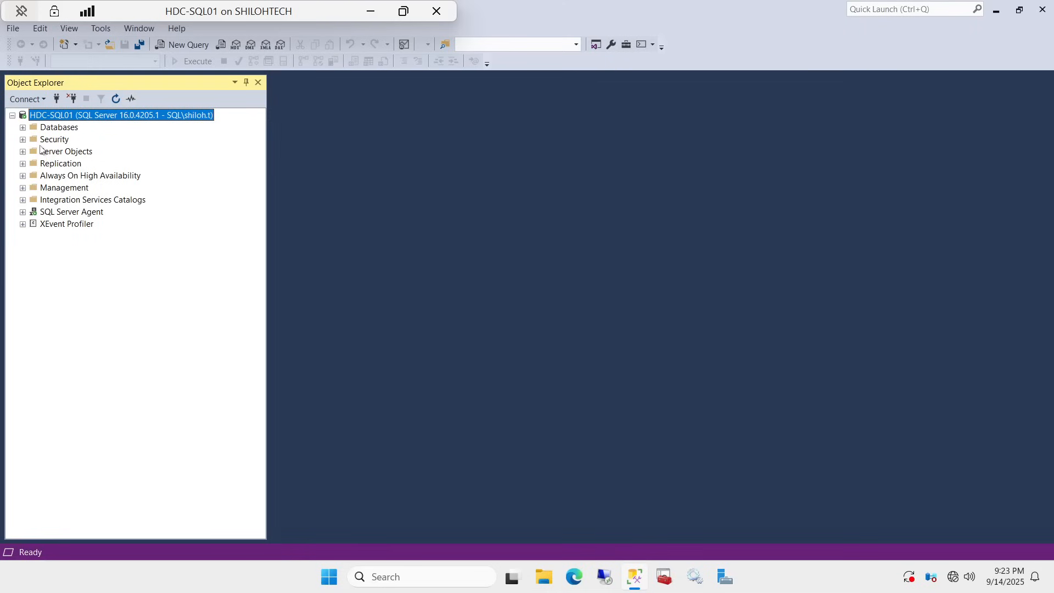
{"action": "left_click", "coordinate": [22, 127]}
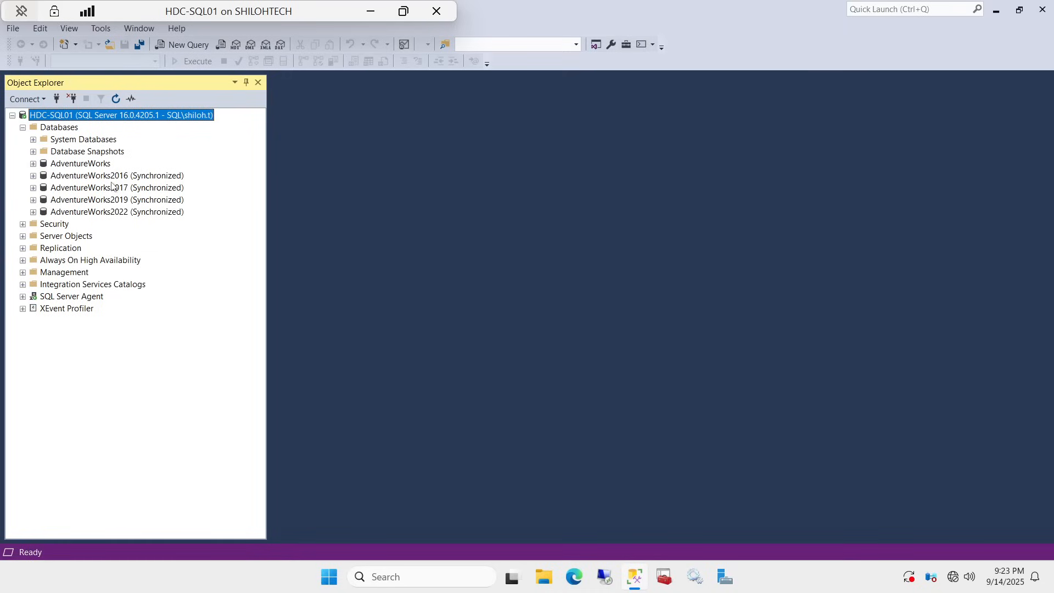
{"action": "left_click", "coordinate": [106, 166]}
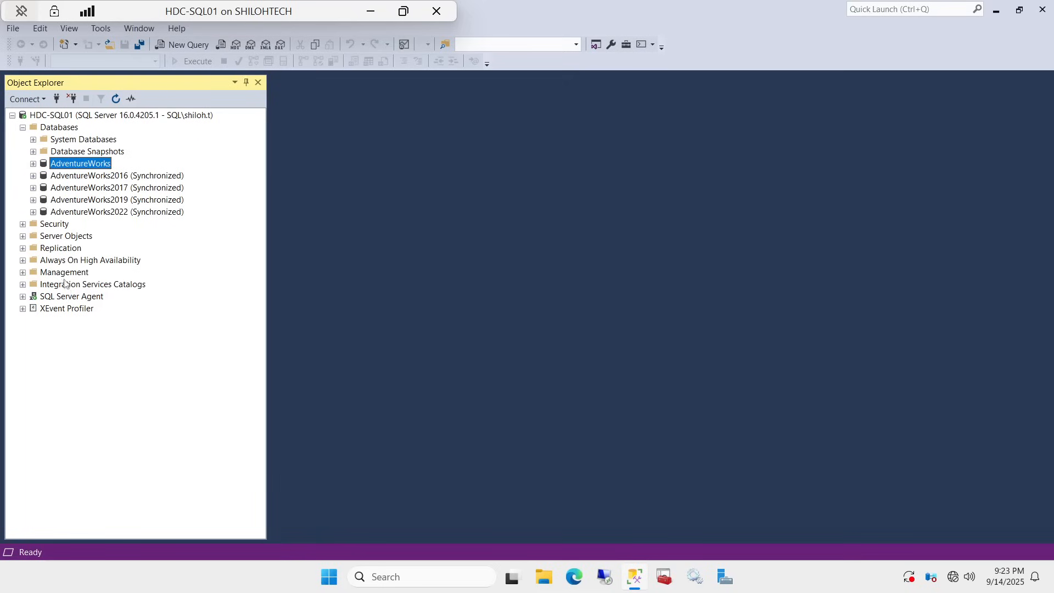
Step: Expand Always On High Availability on HDC-SQL01 down to the availability replicas of AG-HDC01
{"action": "left_click", "coordinate": [23, 261]}
{"action": "left_click", "coordinate": [34, 273]}
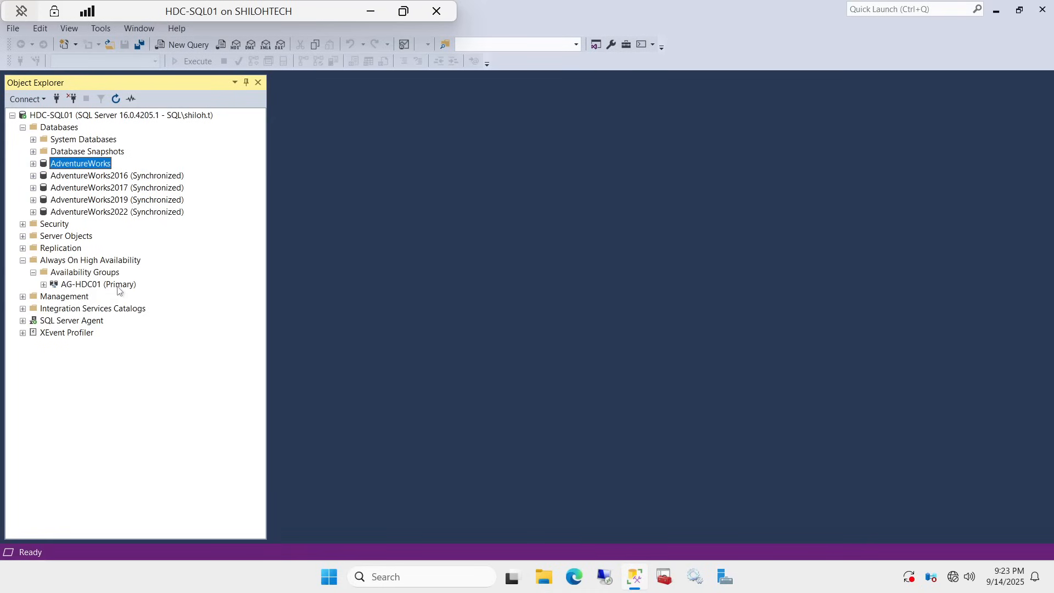
{"action": "left_click", "coordinate": [44, 285]}
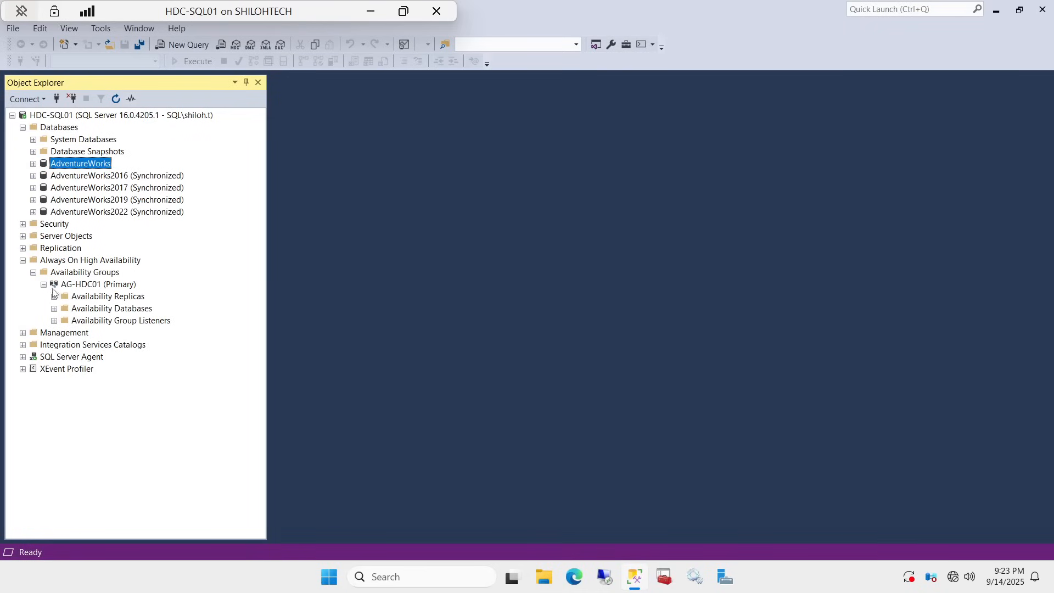
{"action": "left_click", "coordinate": [54, 297]}
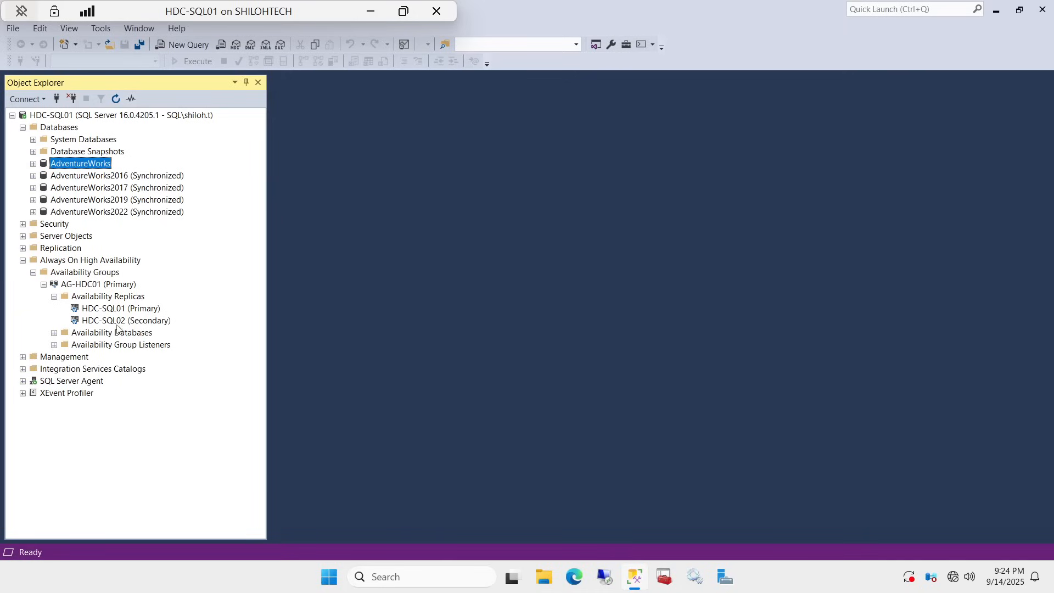
Step: Connect to the secondary replica HDC-SQL02 with Windows Authentication and list its databases
{"action": "right_click", "coordinate": [154, 327]}
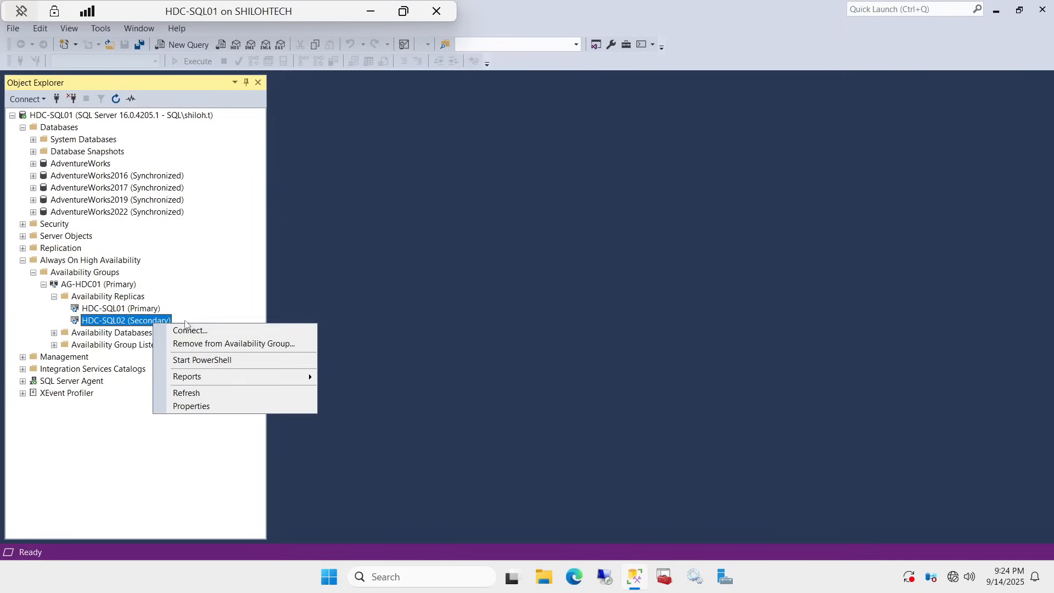
{"action": "left_click", "coordinate": [189, 330]}
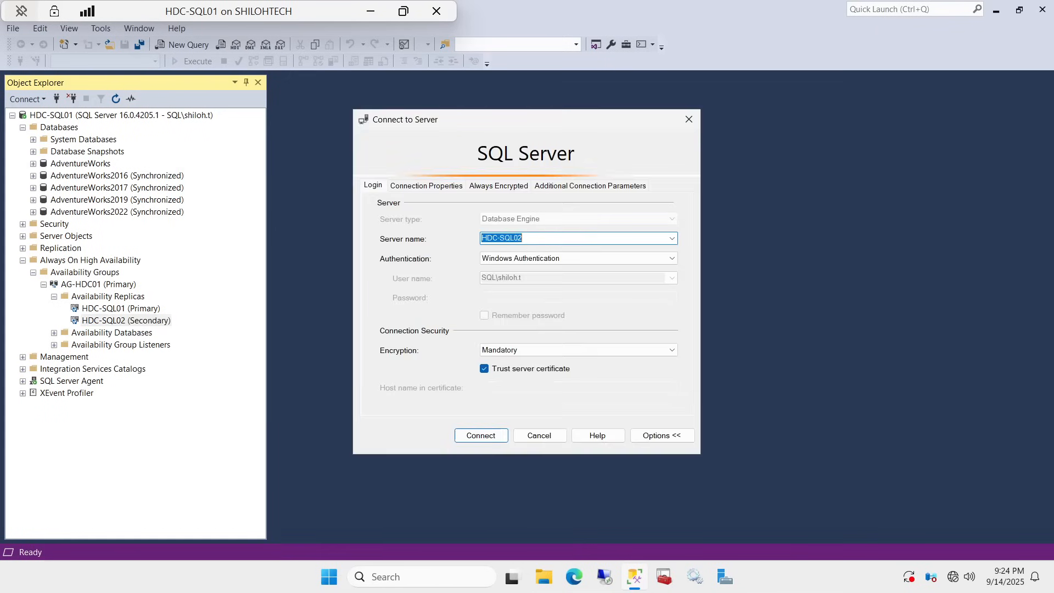
{"action": "left_click", "coordinate": [482, 436]}
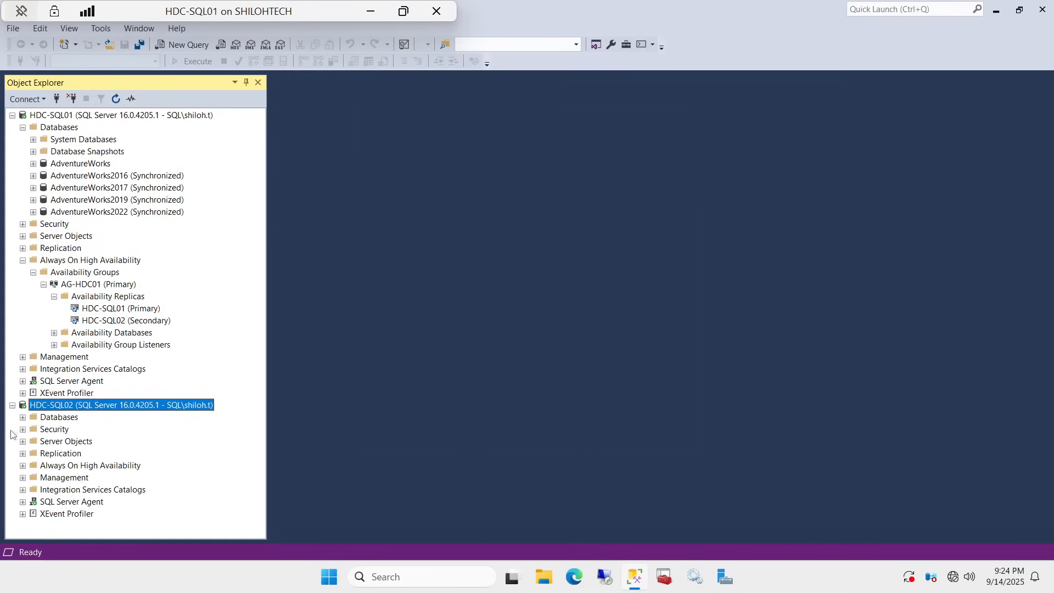
{"action": "left_click", "coordinate": [22, 417]}
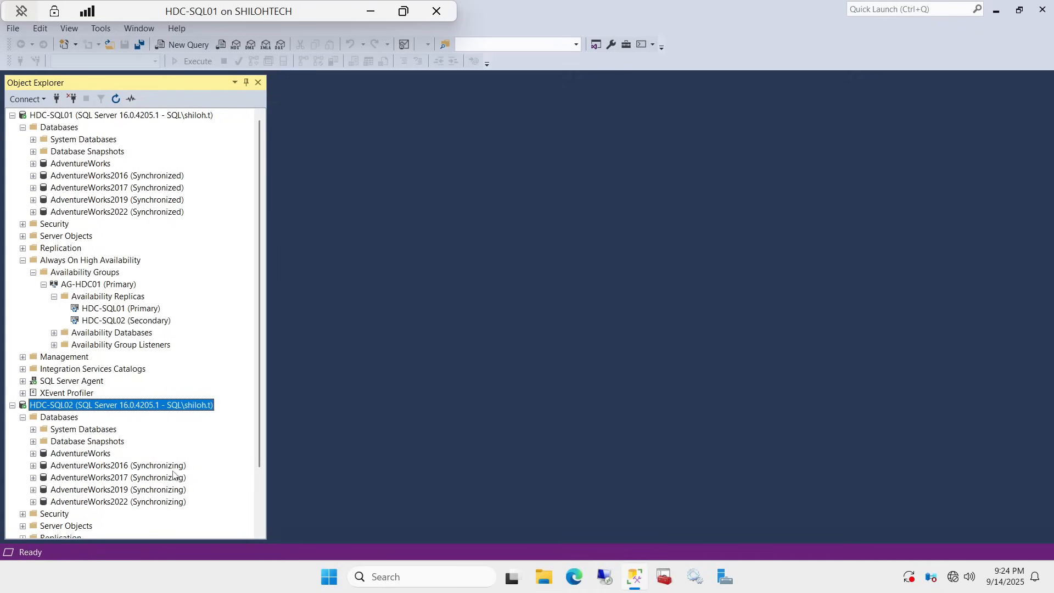
Step: Compare the synchronization states of the AdventureWorks databases on HDC-SQL01 and HDC-SQL02
{"action": "scroll", "coordinate": [175, 472], "scroll_direction": "down", "scroll_amount": 2}
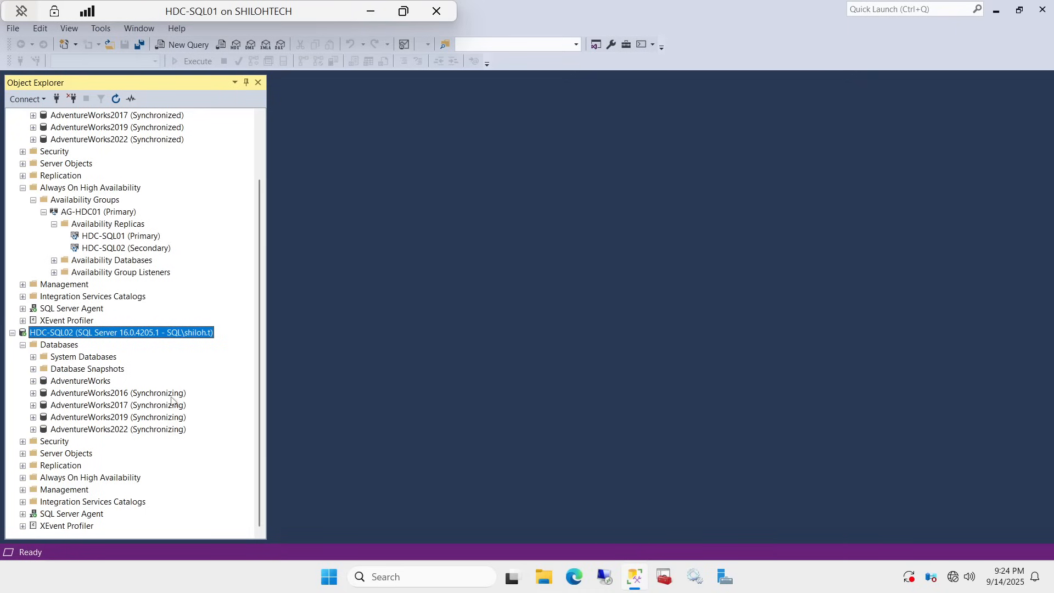
{"action": "scroll", "coordinate": [153, 422], "scroll_direction": "up", "scroll_amount": 2}
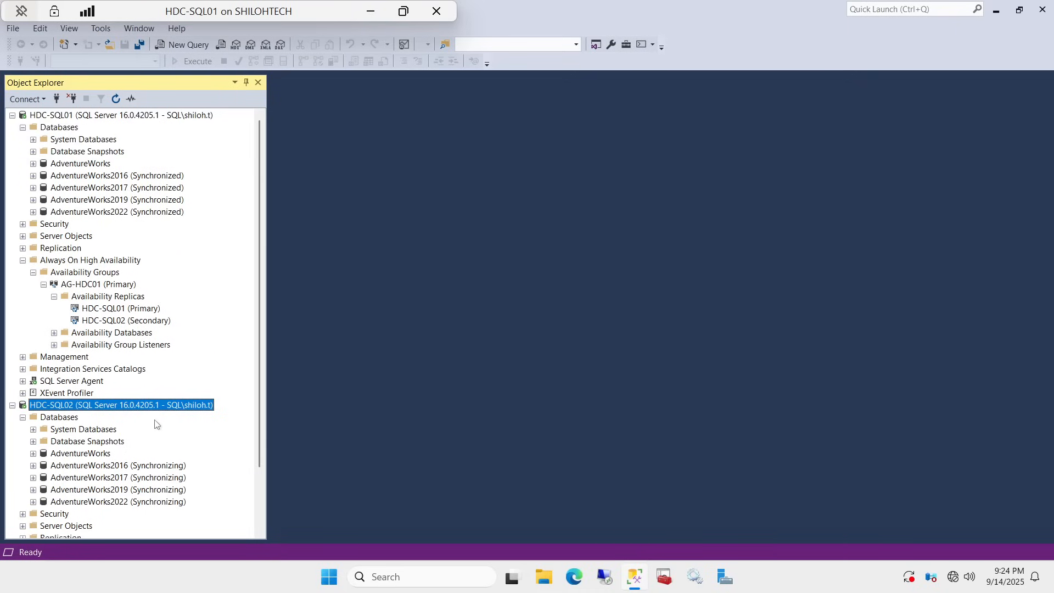
{"action": "scroll", "coordinate": [145, 387], "scroll_direction": "down", "scroll_amount": 2}
{"action": "scroll", "coordinate": [137, 390], "scroll_direction": "up", "scroll_amount": 2}
{"action": "scroll", "coordinate": [153, 189], "scroll_direction": "down", "scroll_amount": 2}
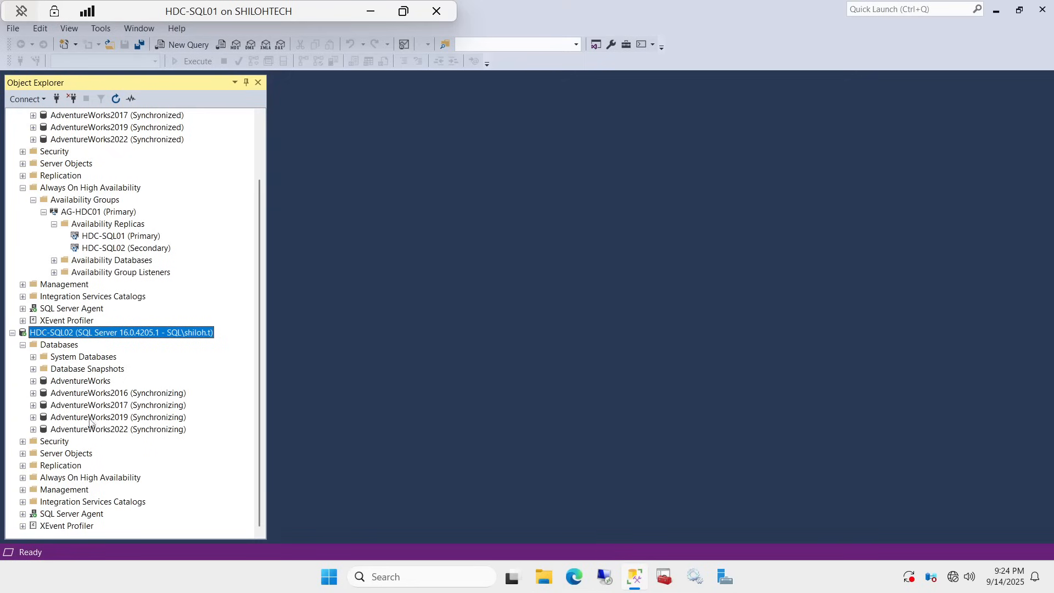
{"action": "scroll", "coordinate": [132, 418], "scroll_direction": "up", "scroll_amount": 2}
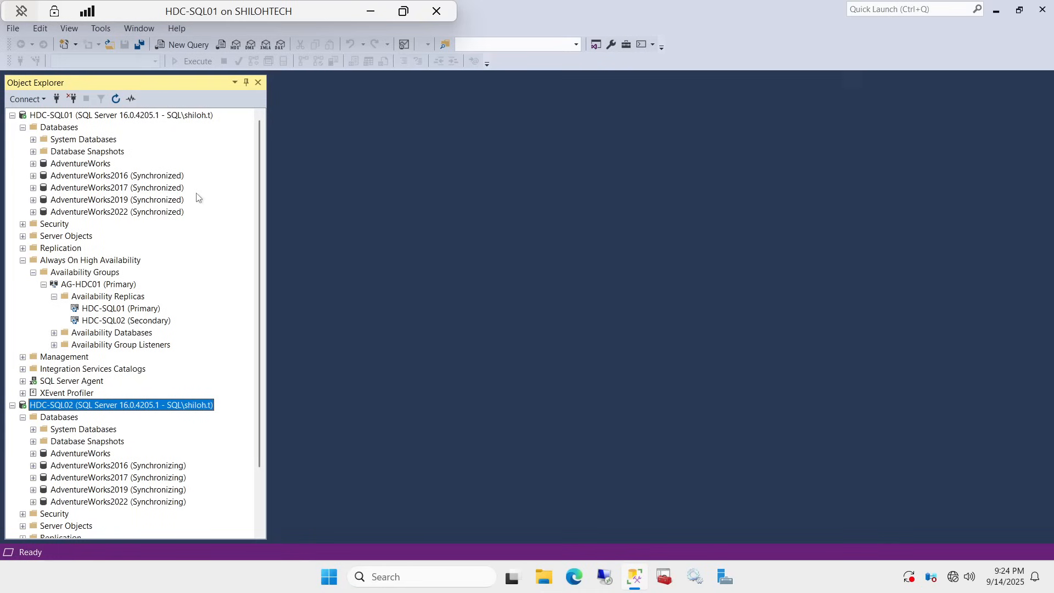
{"action": "scroll", "coordinate": [167, 219], "scroll_direction": "down", "scroll_amount": 2}
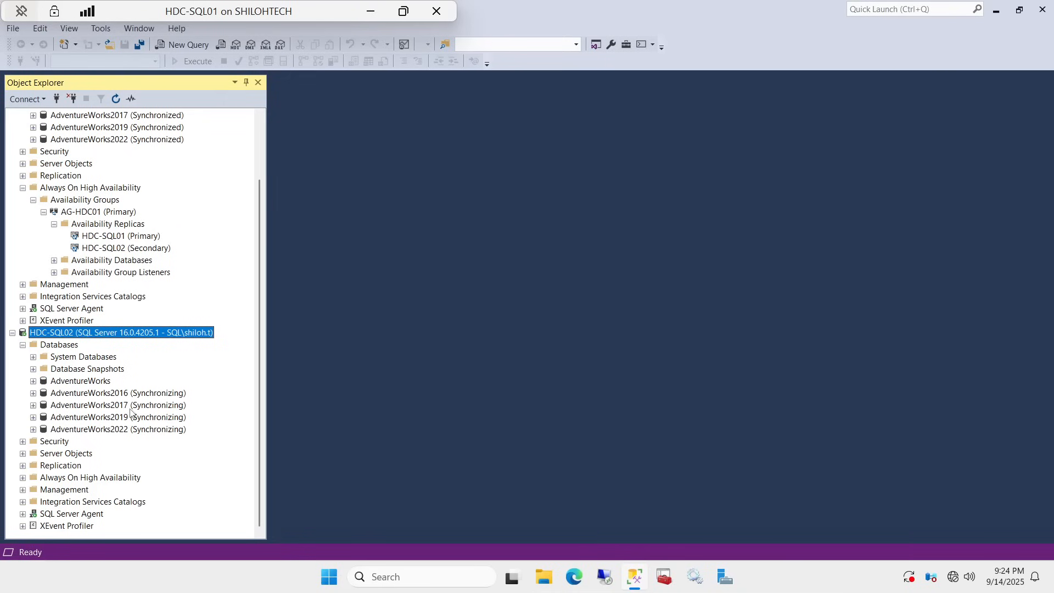
{"action": "scroll", "coordinate": [130, 409], "scroll_direction": "up", "scroll_amount": 2}
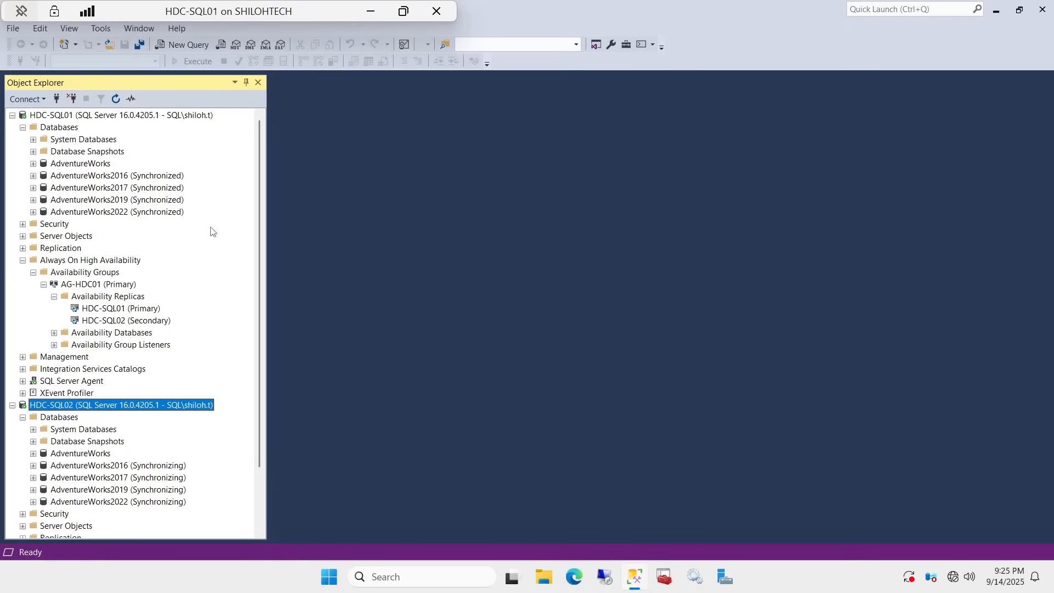
{"action": "scroll", "coordinate": [211, 231], "scroll_direction": "down", "scroll_amount": 2}
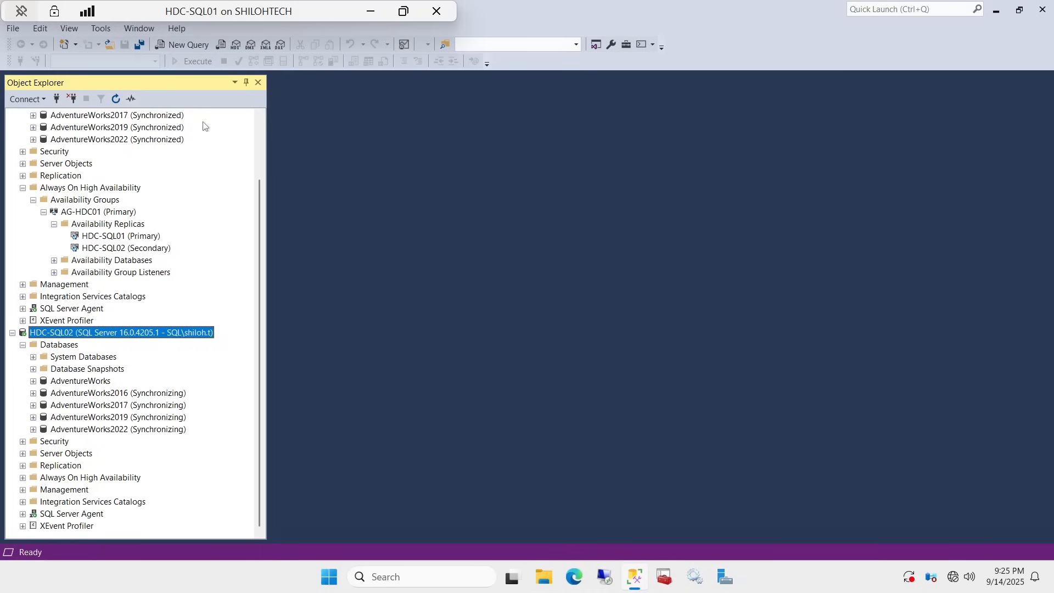
{"action": "scroll", "coordinate": [206, 243], "scroll_direction": "up", "scroll_amount": 2}
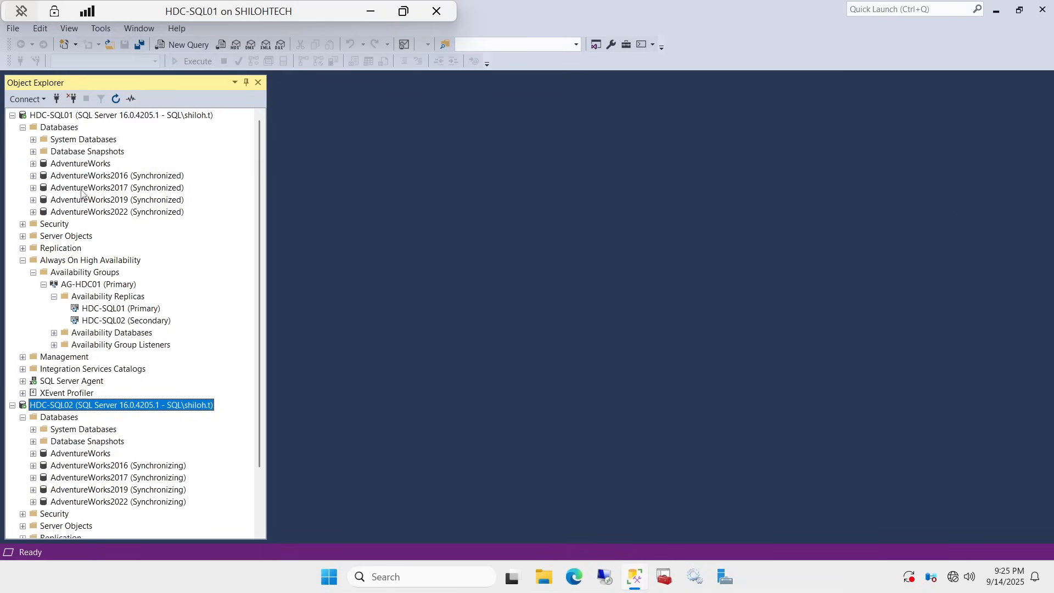